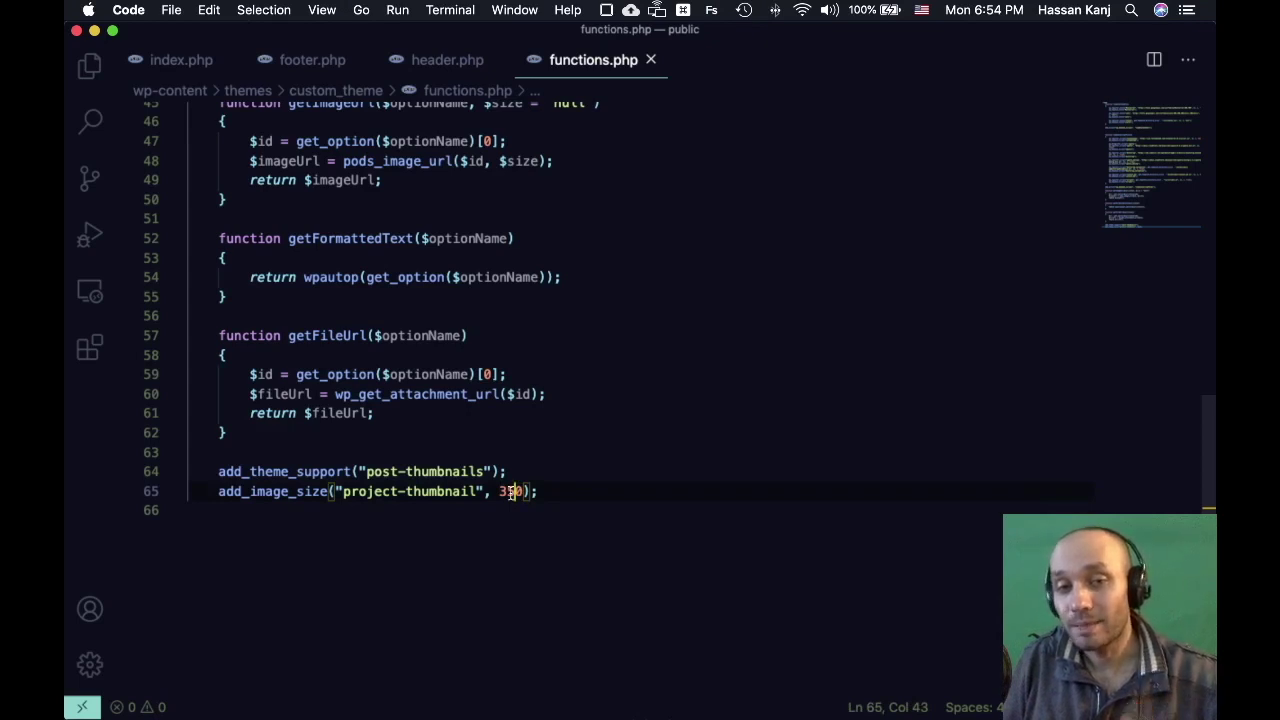
# - In index.php, make the portfolio item's img-fluid image source echo $thumbnailImageUrl, and save the file
pyautogui.click(178, 60)
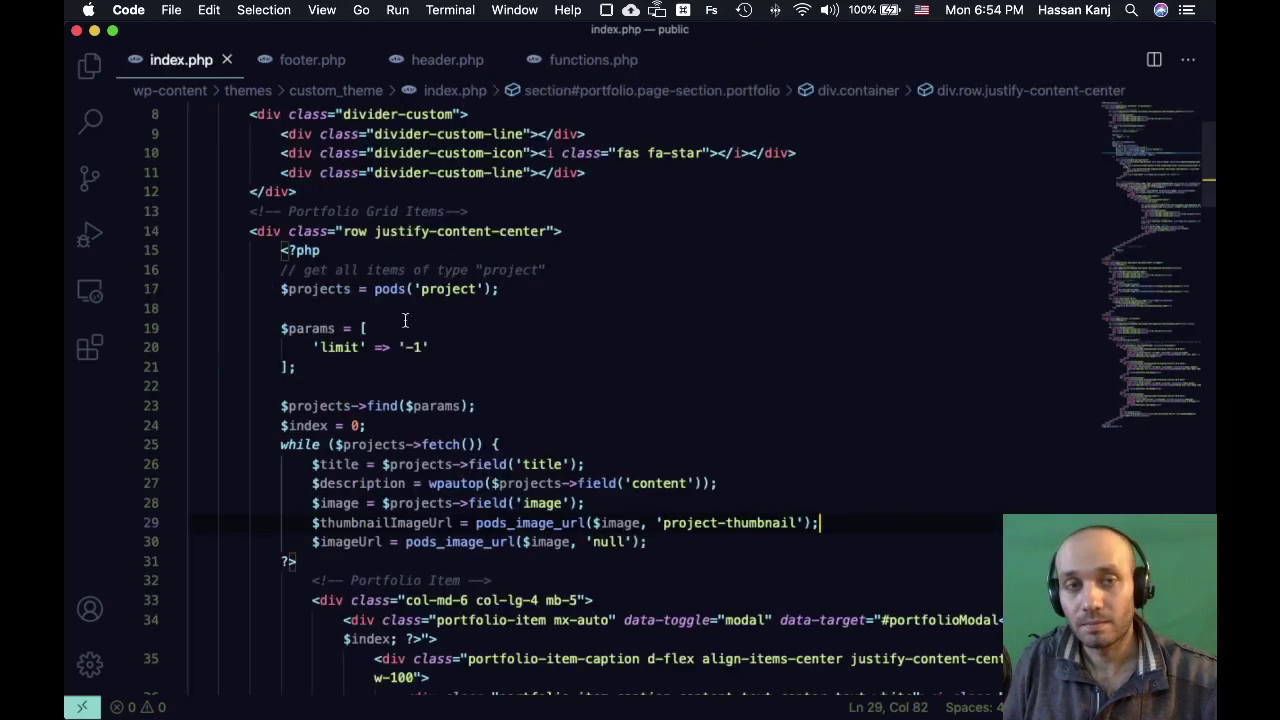
pyautogui.doubleClick(776, 522)
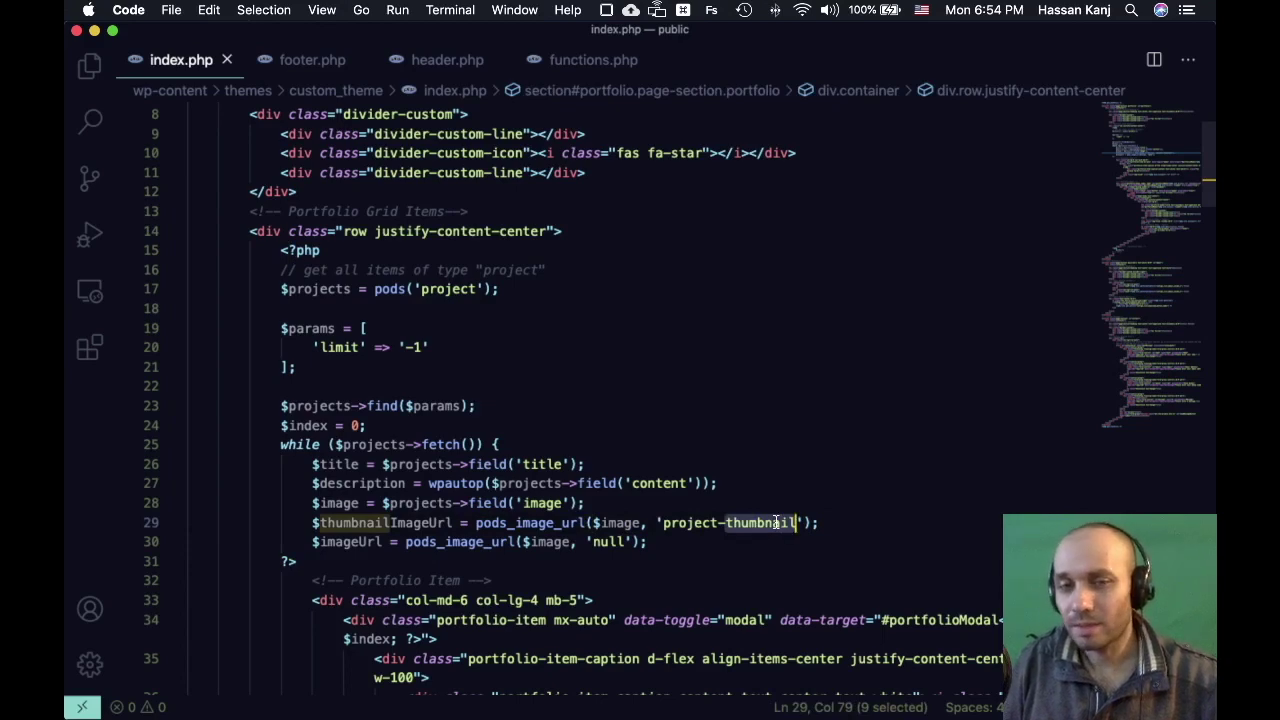
pyautogui.click(826, 521)
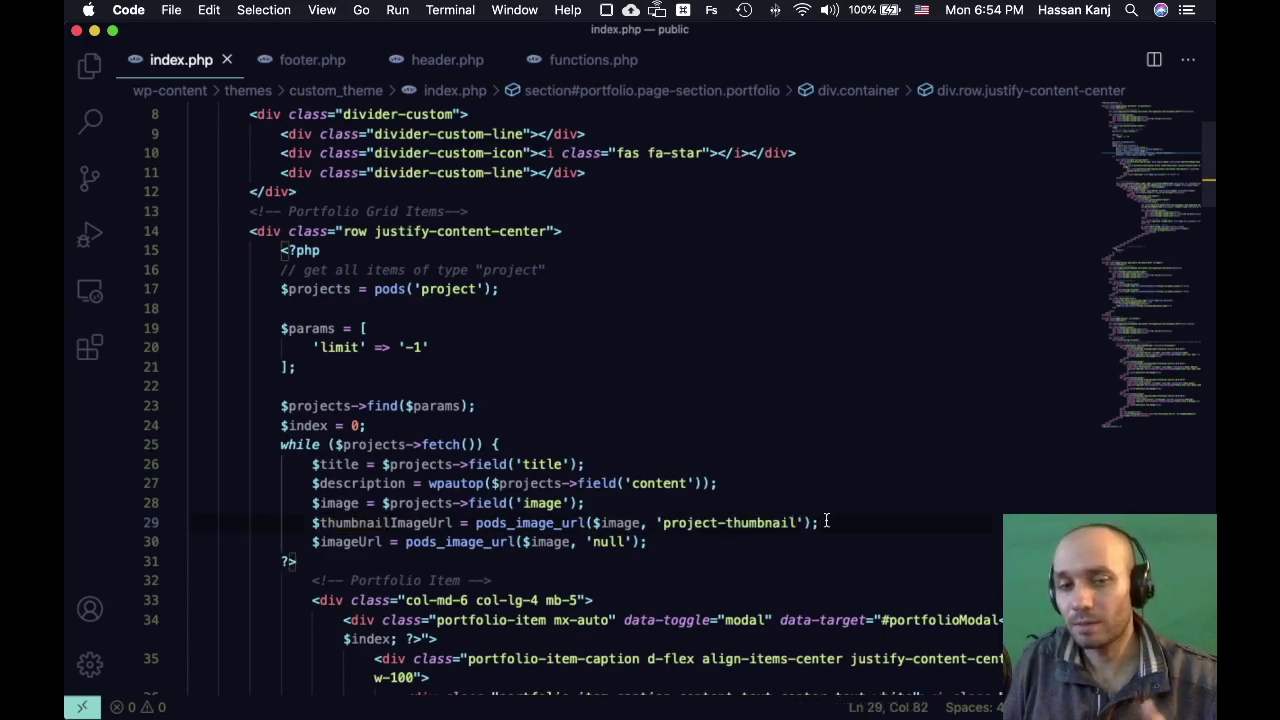
pyautogui.click(576, 522)
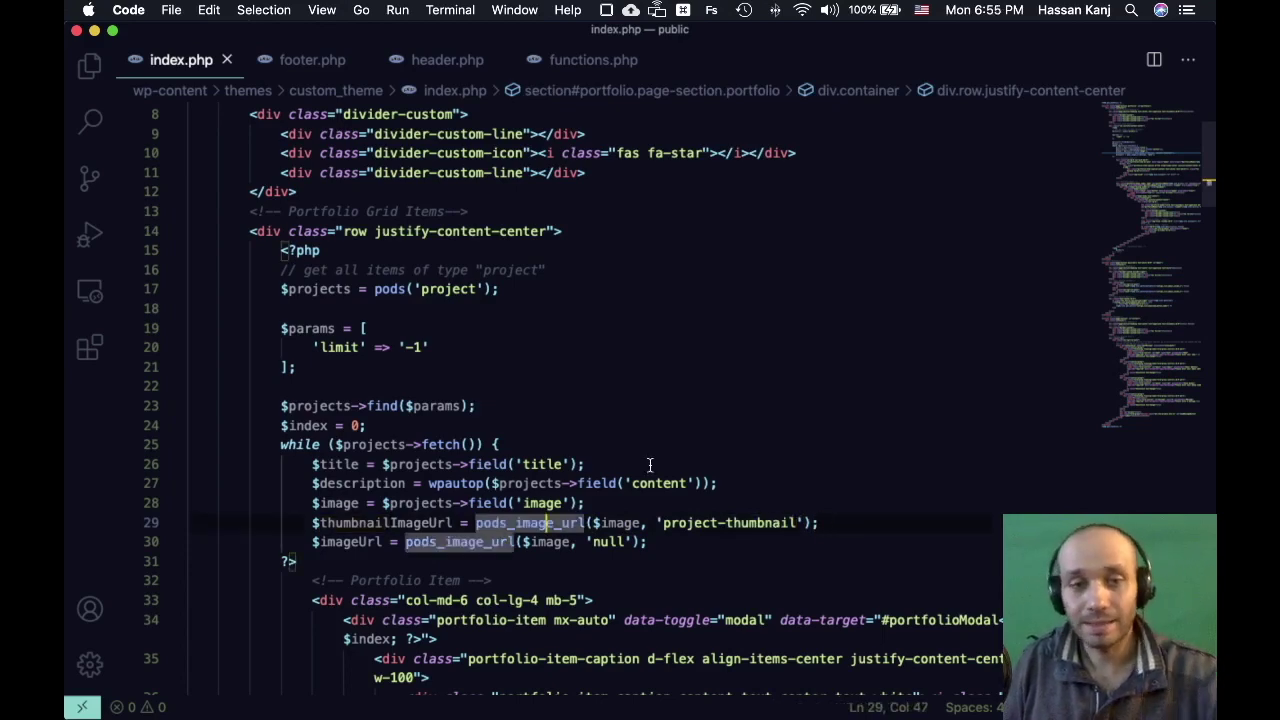
pyautogui.scroll(-4, 646, 465)
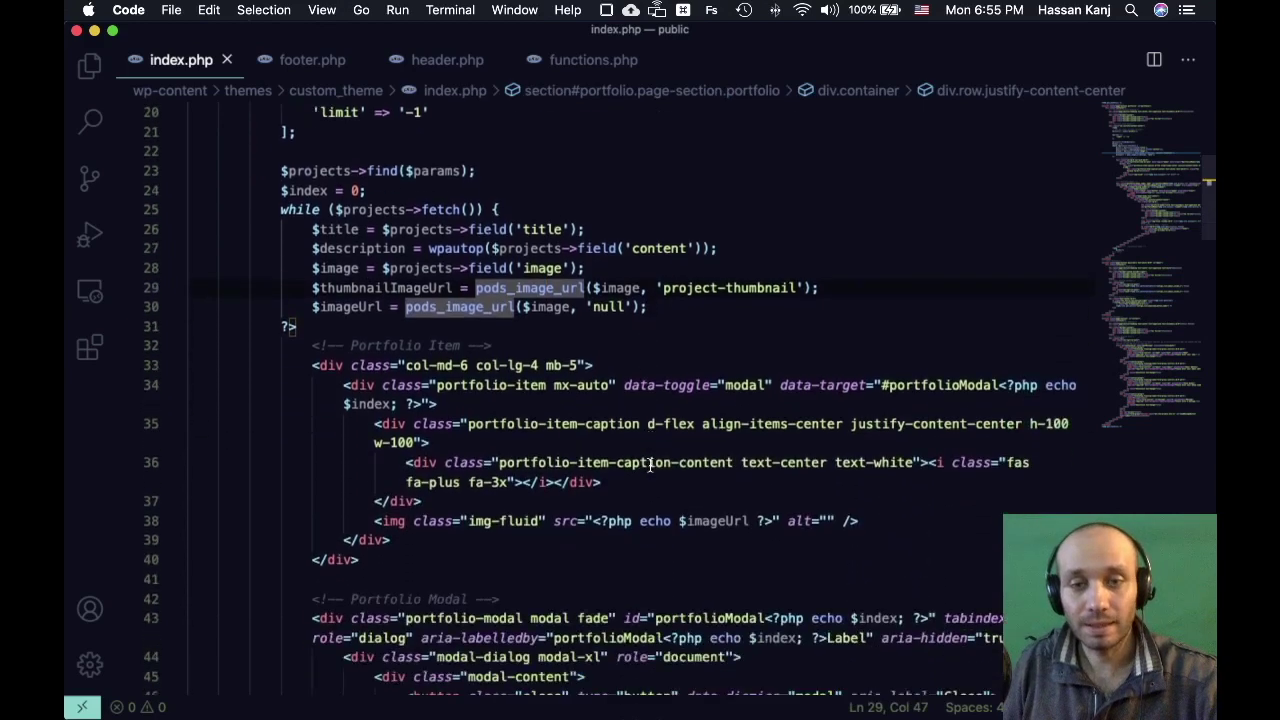
pyautogui.doubleClick(716, 520)
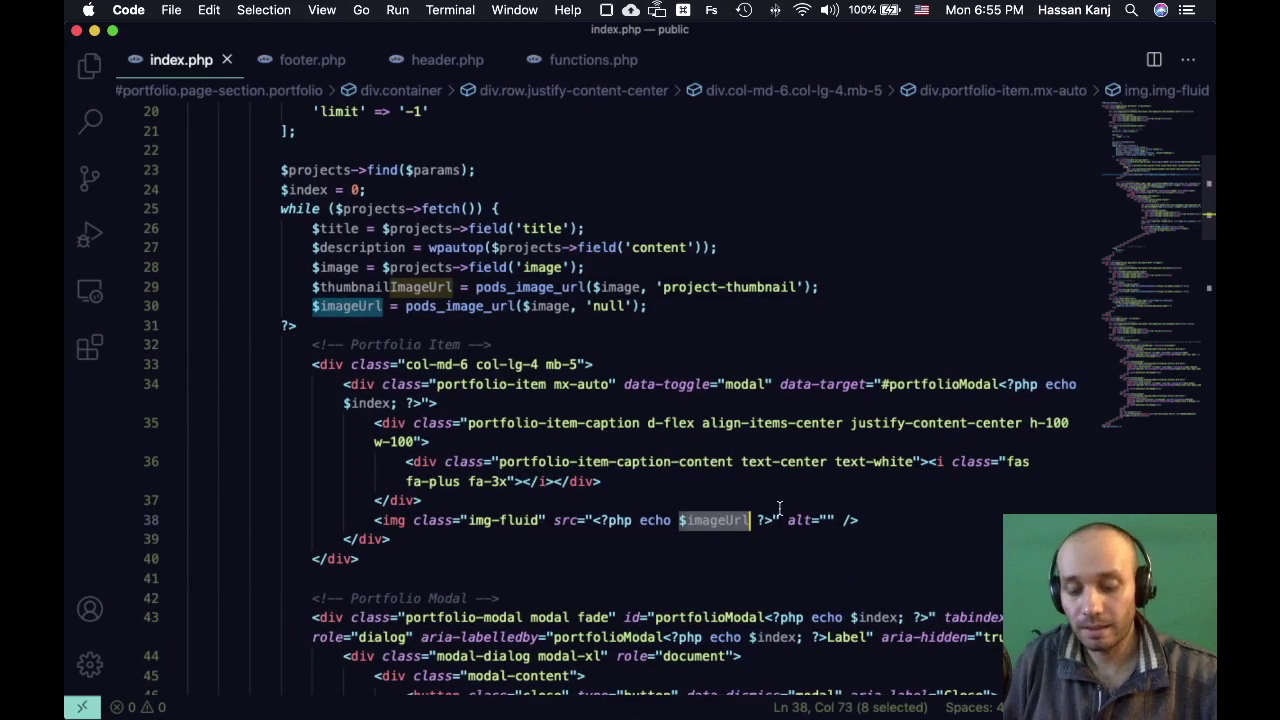
pyautogui.write('thum')
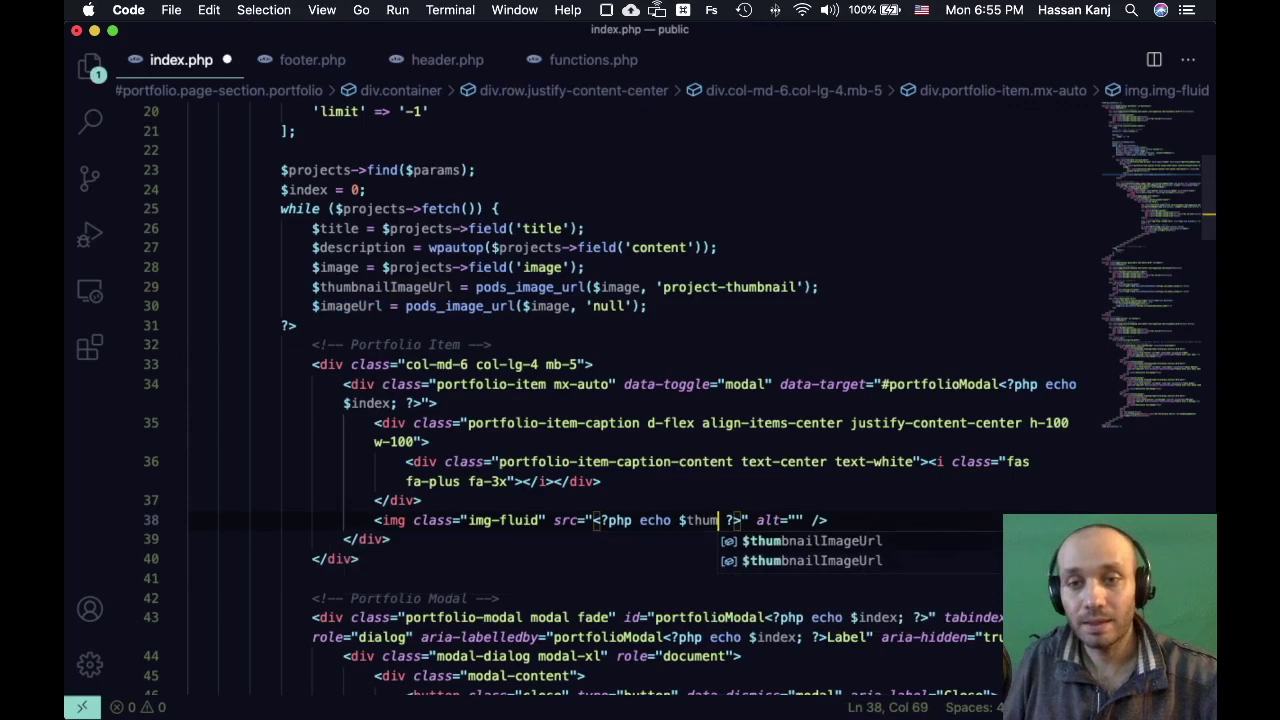
pyautogui.press('Return')
pyautogui.press('super+s')
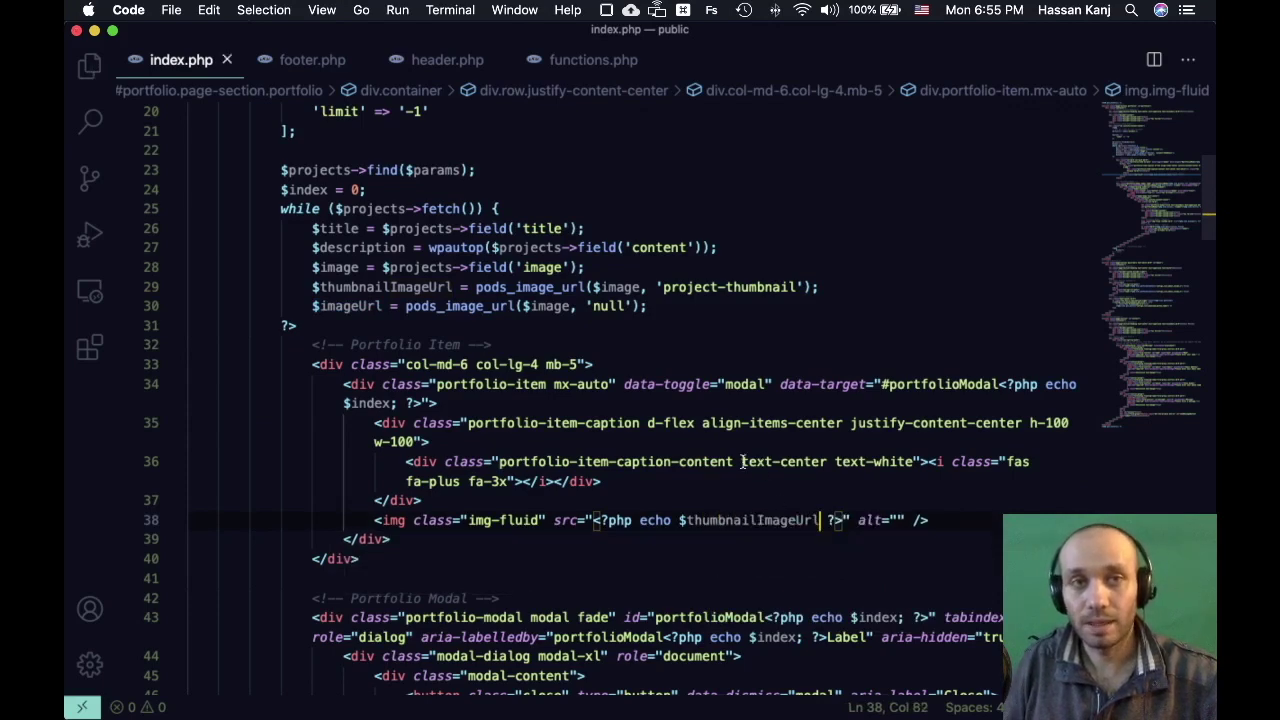
# - Switch to Firefox, reload the site, and inspect the first portfolio image's img element to check its source URL
pyautogui.press('super+Tab')
pyautogui.press('super+r')
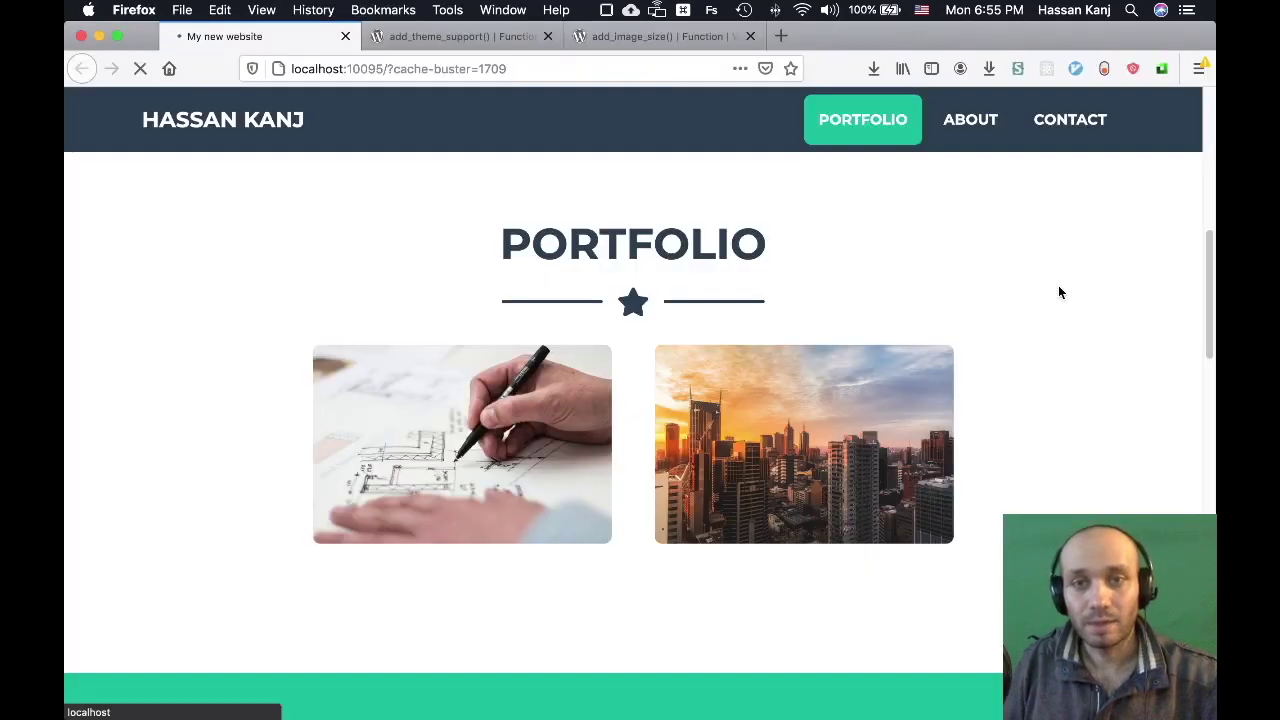
pyautogui.rightClick(472, 406)
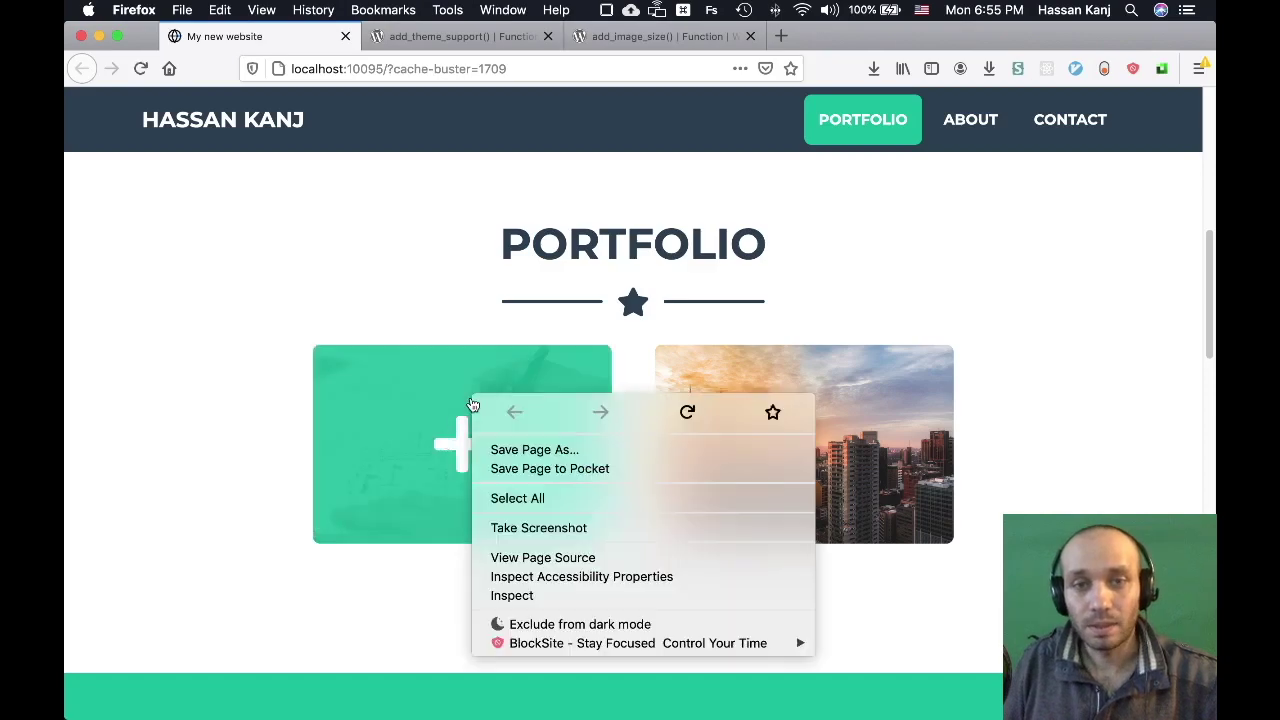
pyautogui.click(530, 596)
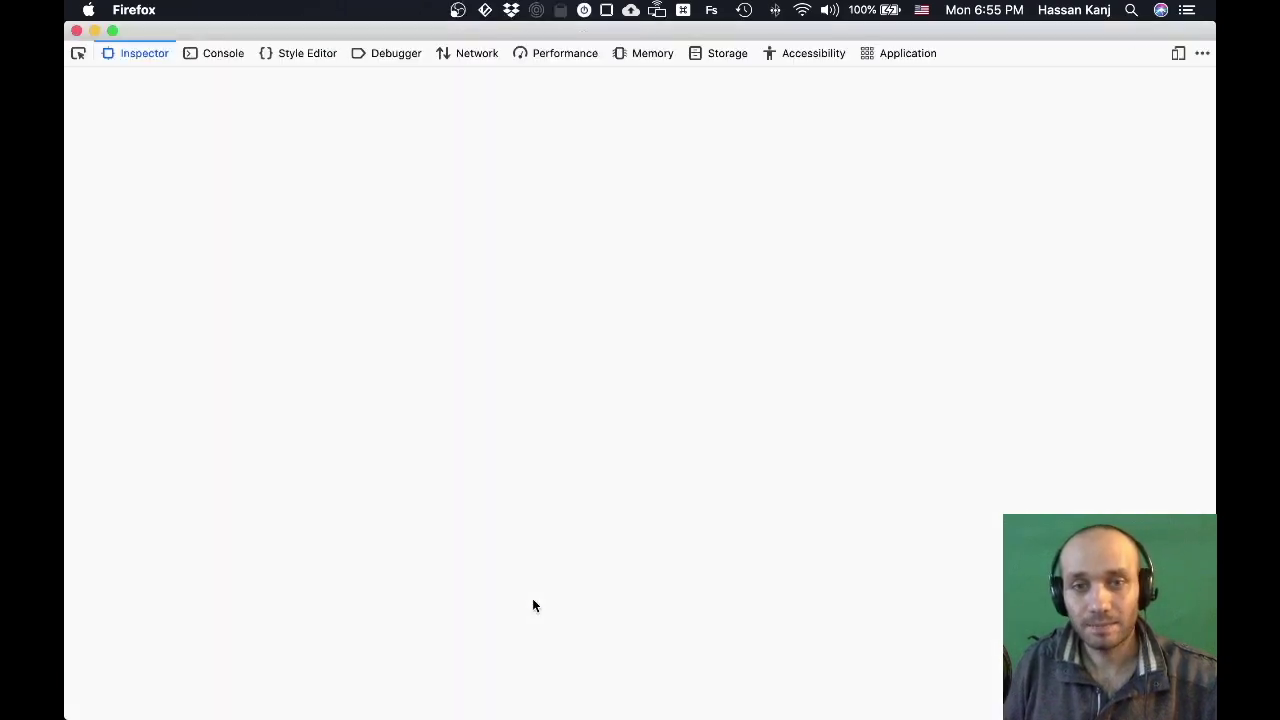
pyautogui.moveTo(1216, 217); pyautogui.dragTo(958, 217)
pyautogui.moveTo(280, 33); pyautogui.dragTo(730, 77)
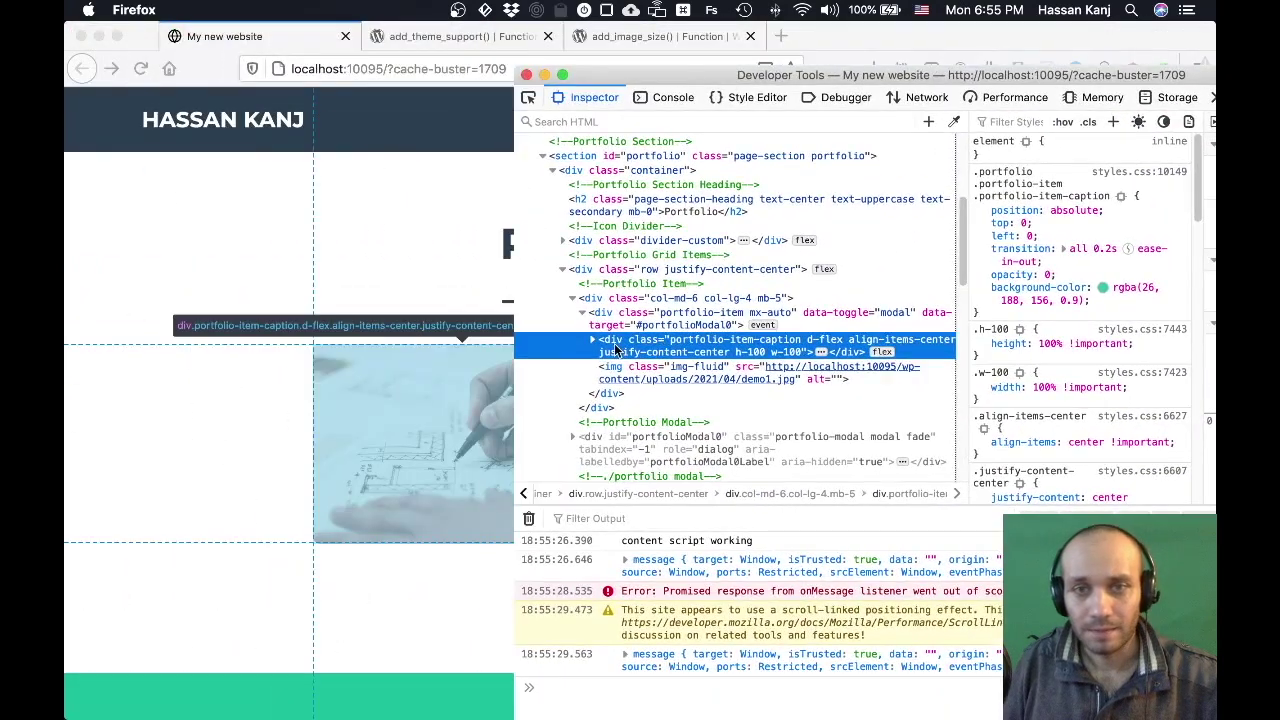
pyautogui.click(660, 370)
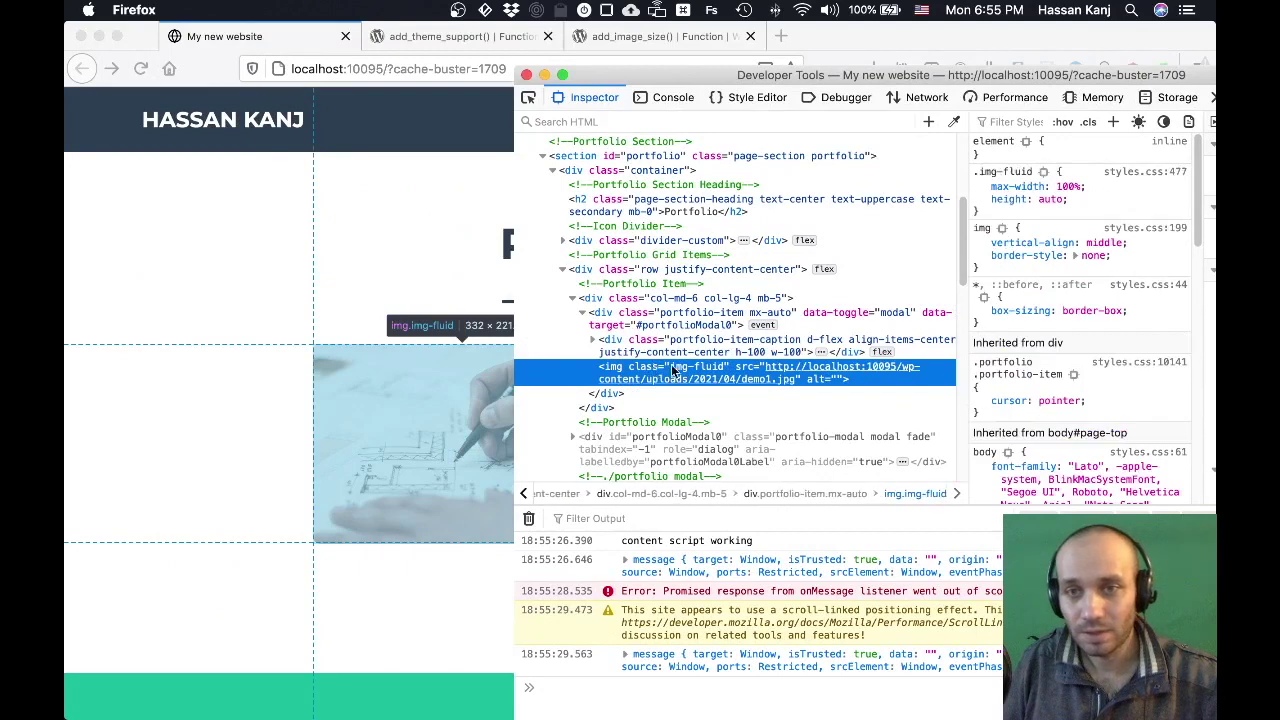
pyautogui.moveTo(751, 381)
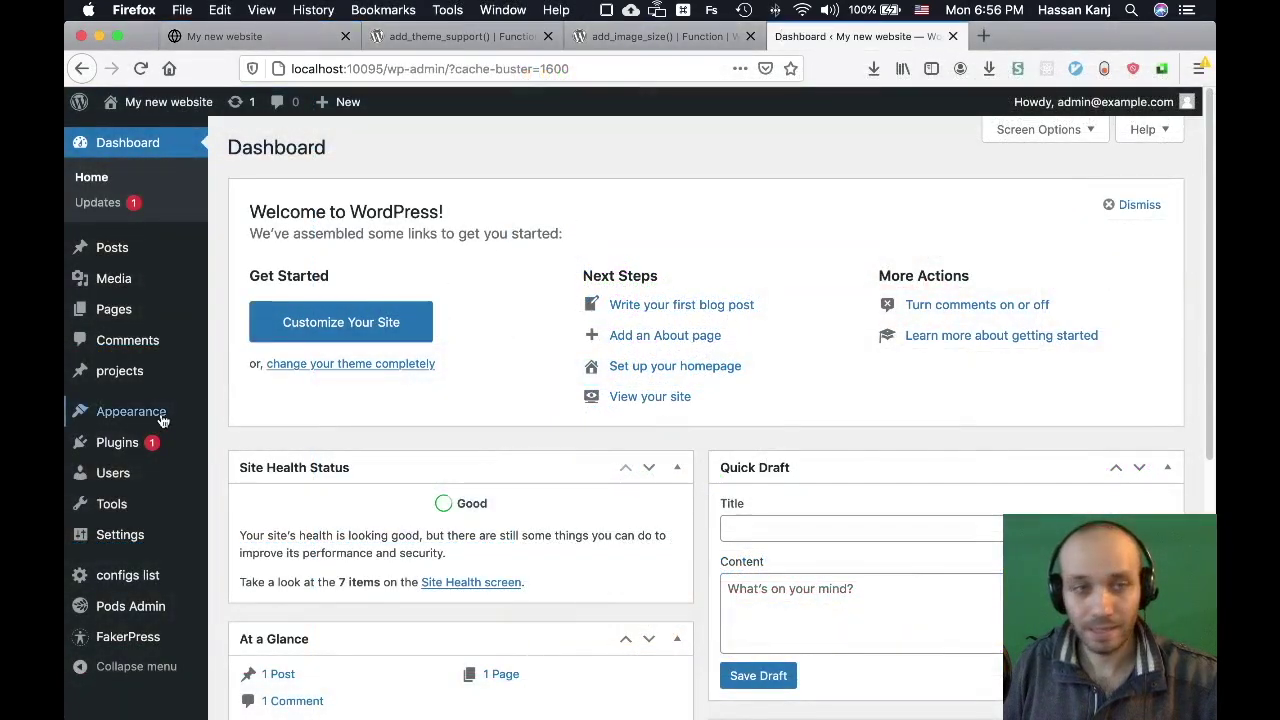
# - Search the WordPress plugin directory for "regenerate thumbnails", then install and activate the Regenerate Thumbnails plugin
pyautogui.moveTo(110, 447)
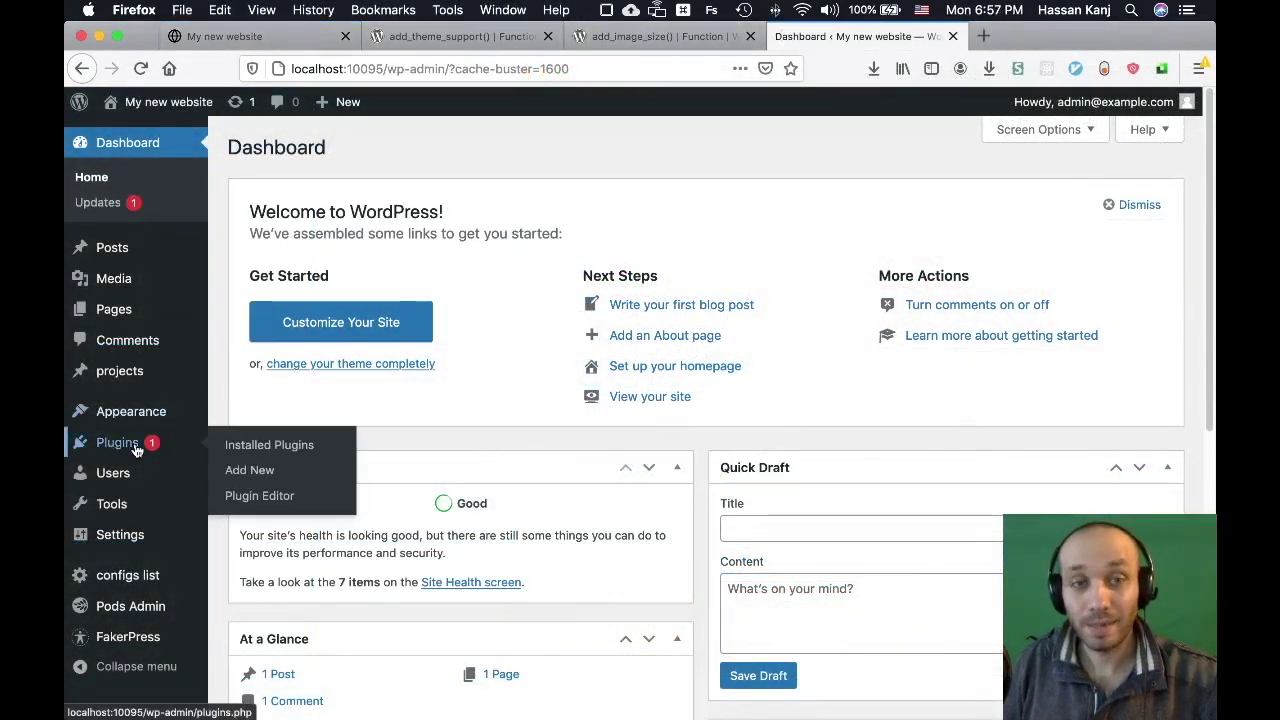
pyautogui.click(258, 474)
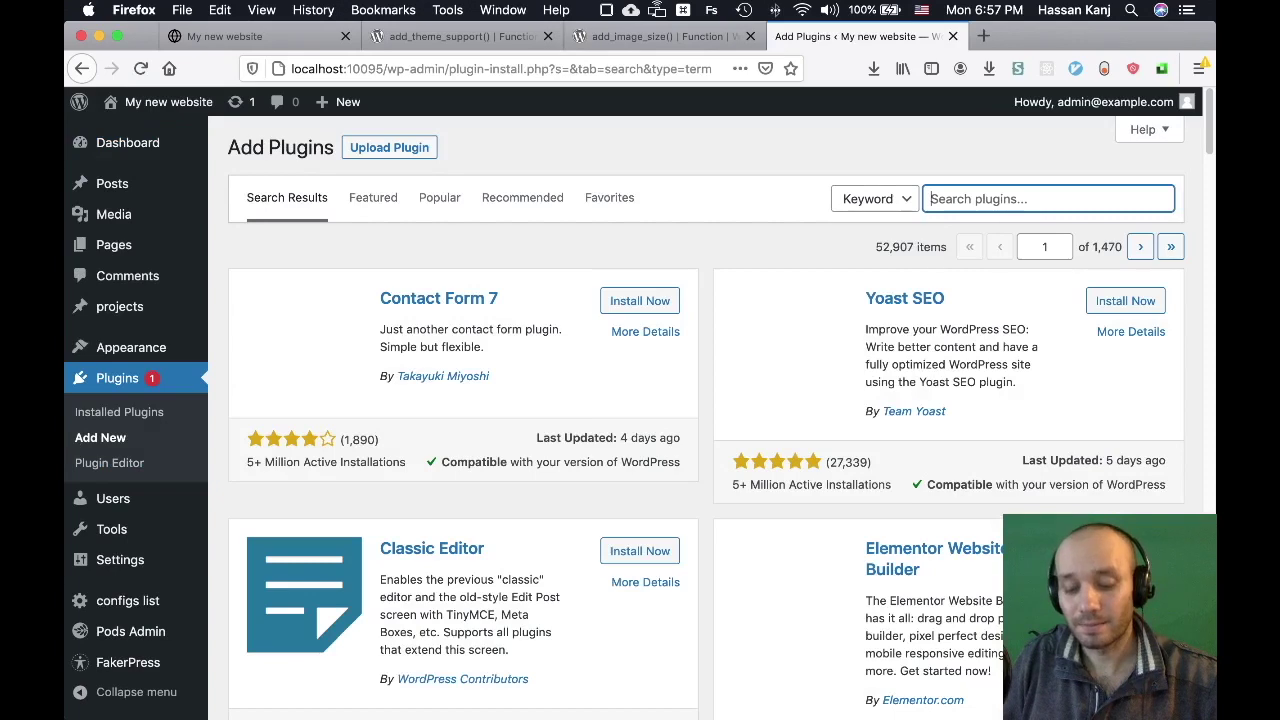
pyautogui.write('regenerate th')
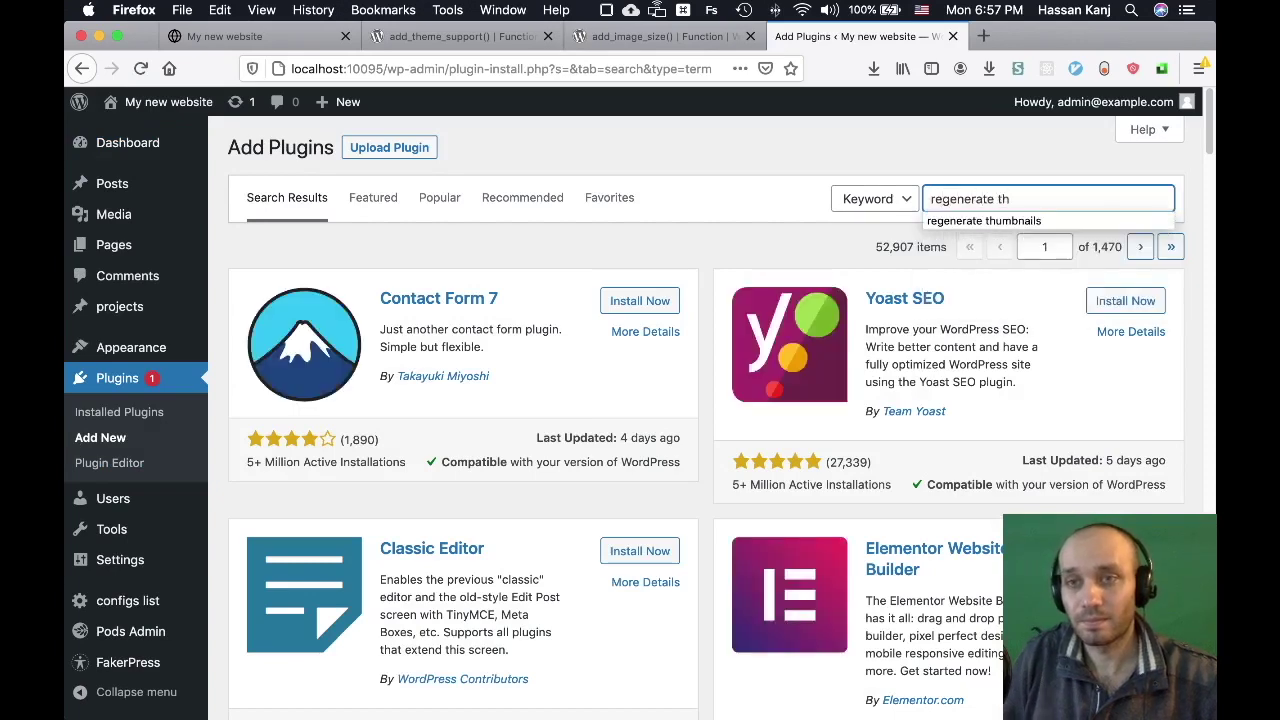
pyautogui.press('Down')
pyautogui.press('Return')
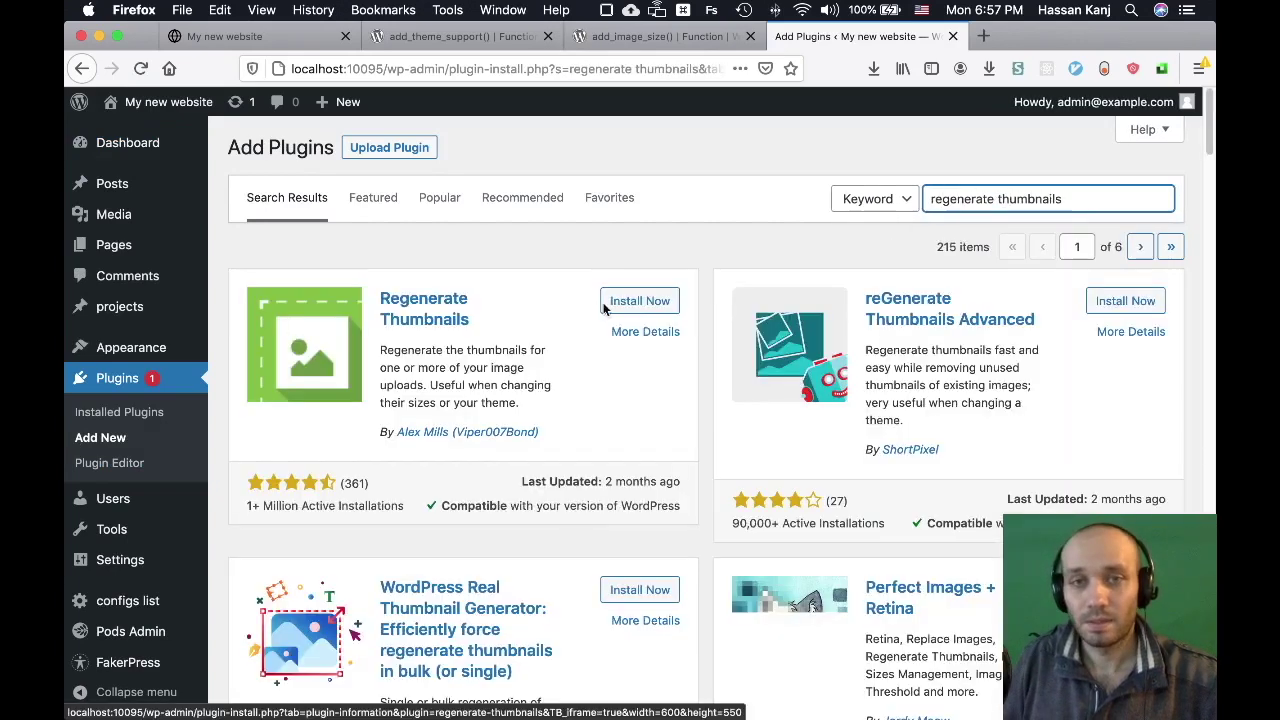
pyautogui.click(640, 304)
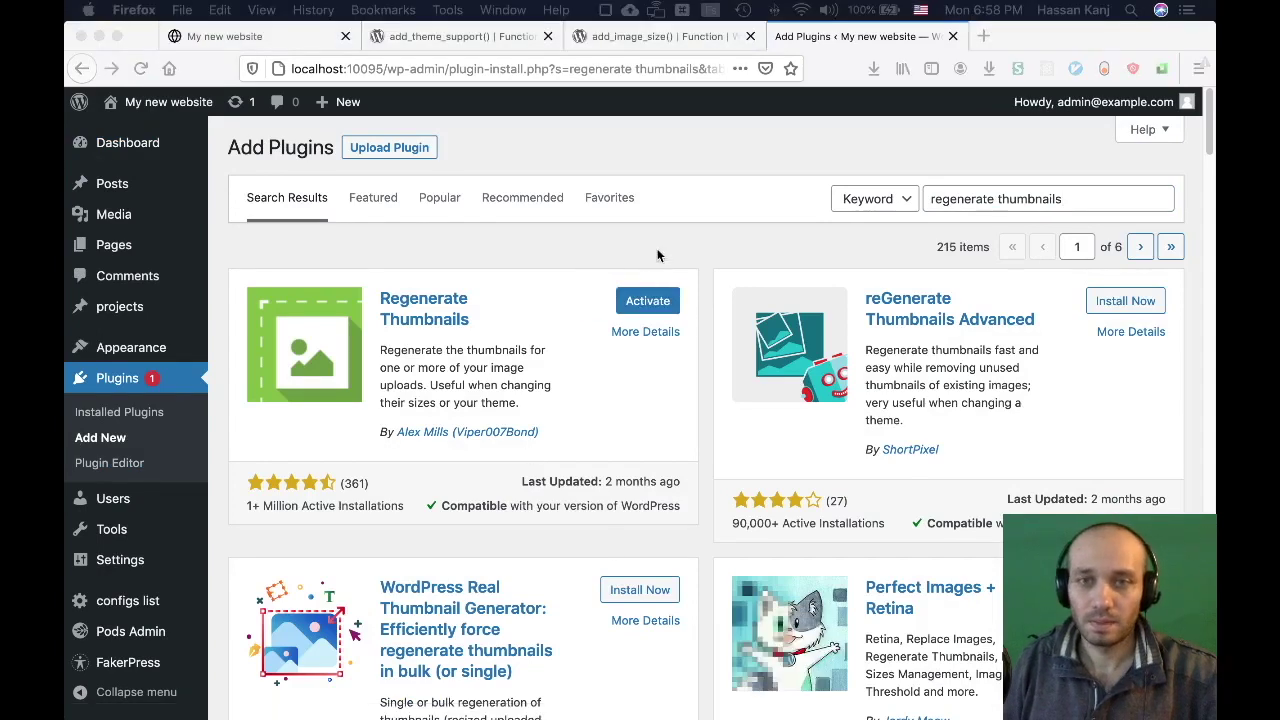
pyautogui.click(648, 304)
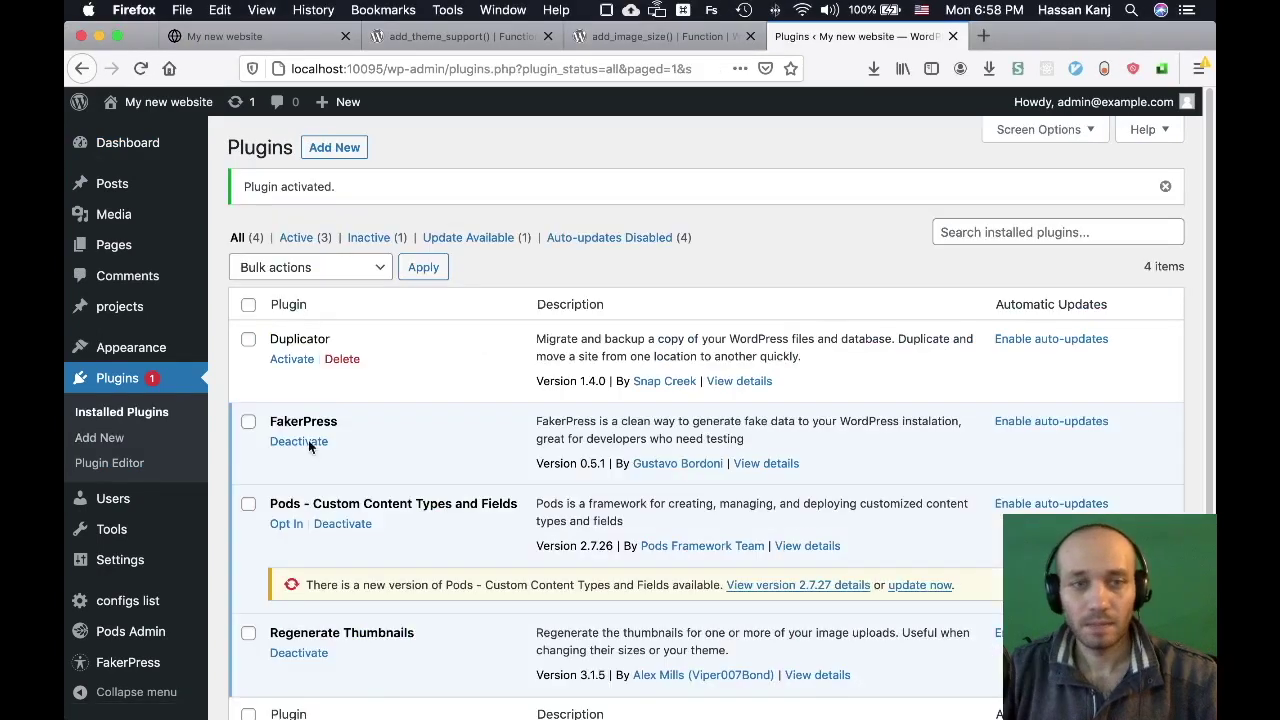
# - Check the registered project-thumbnail size in the Regenerate Thumbnails tool and regenerate the thumbnails for all attachments
pyautogui.moveTo(115, 530)
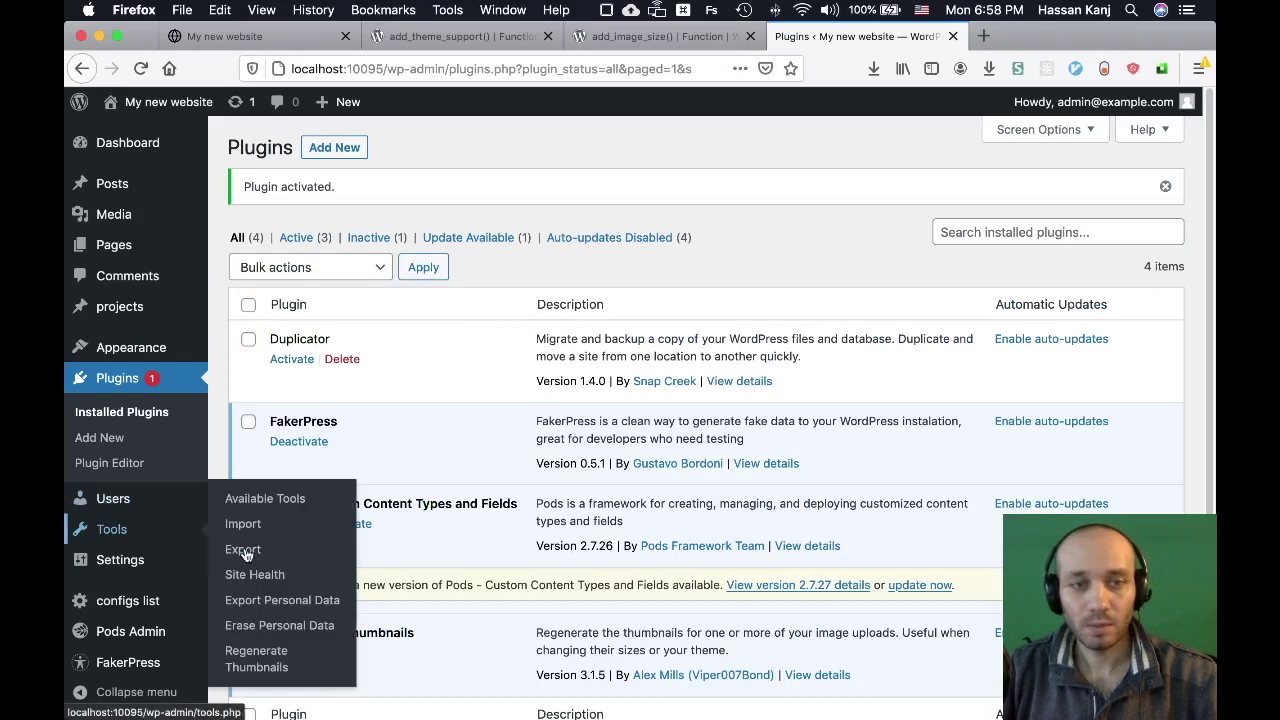
pyautogui.click(279, 673)
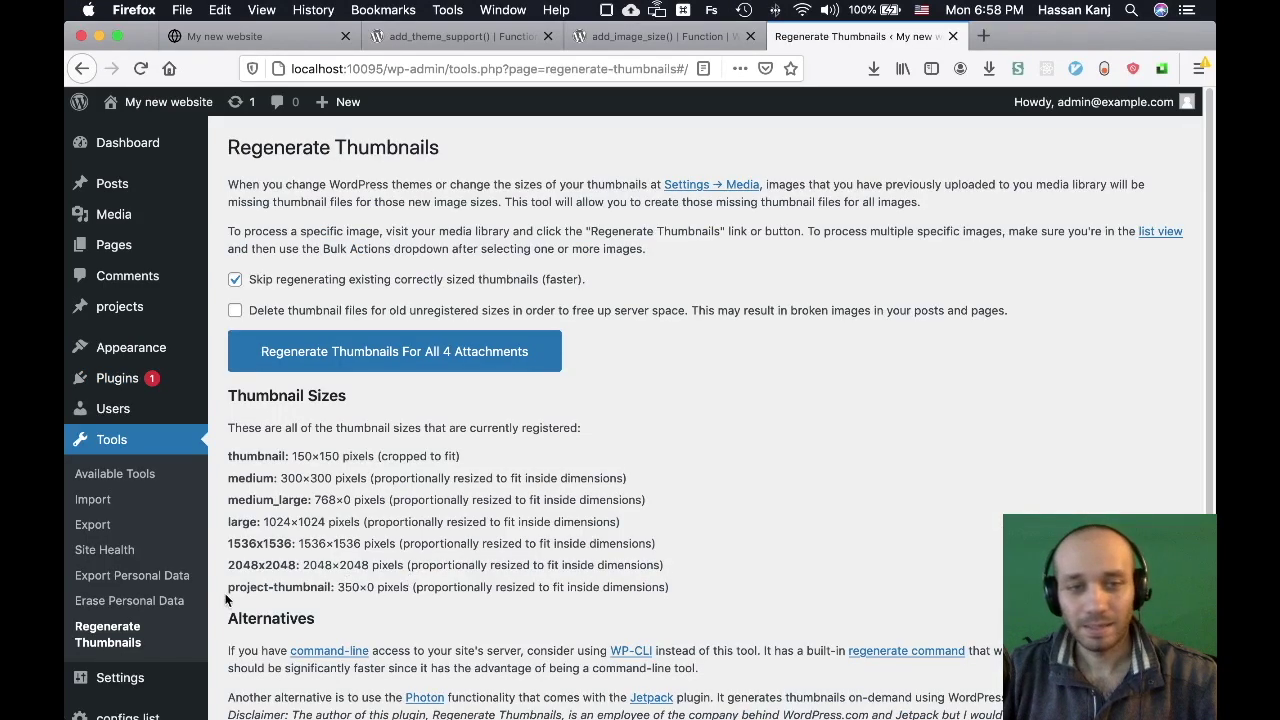
pyautogui.moveTo(228, 587); pyautogui.dragTo(330, 588)
pyautogui.click(305, 600)
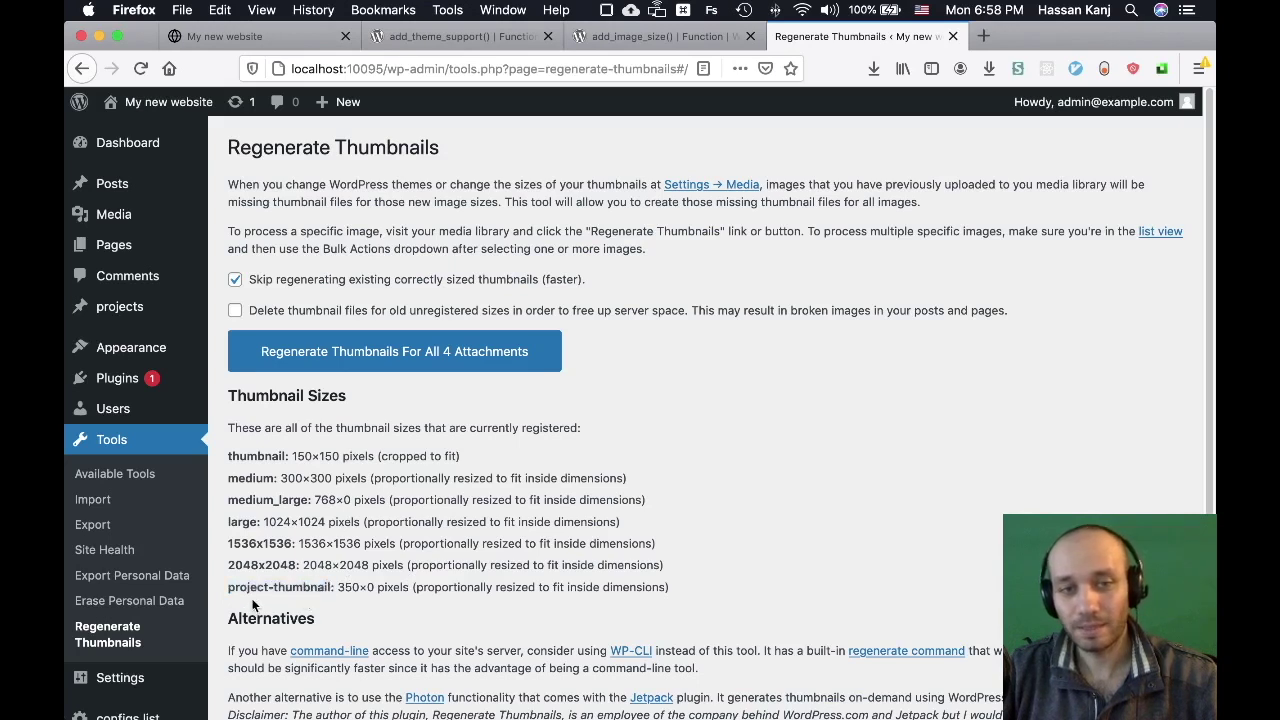
pyautogui.moveTo(358, 587); pyautogui.dragTo(341, 587)
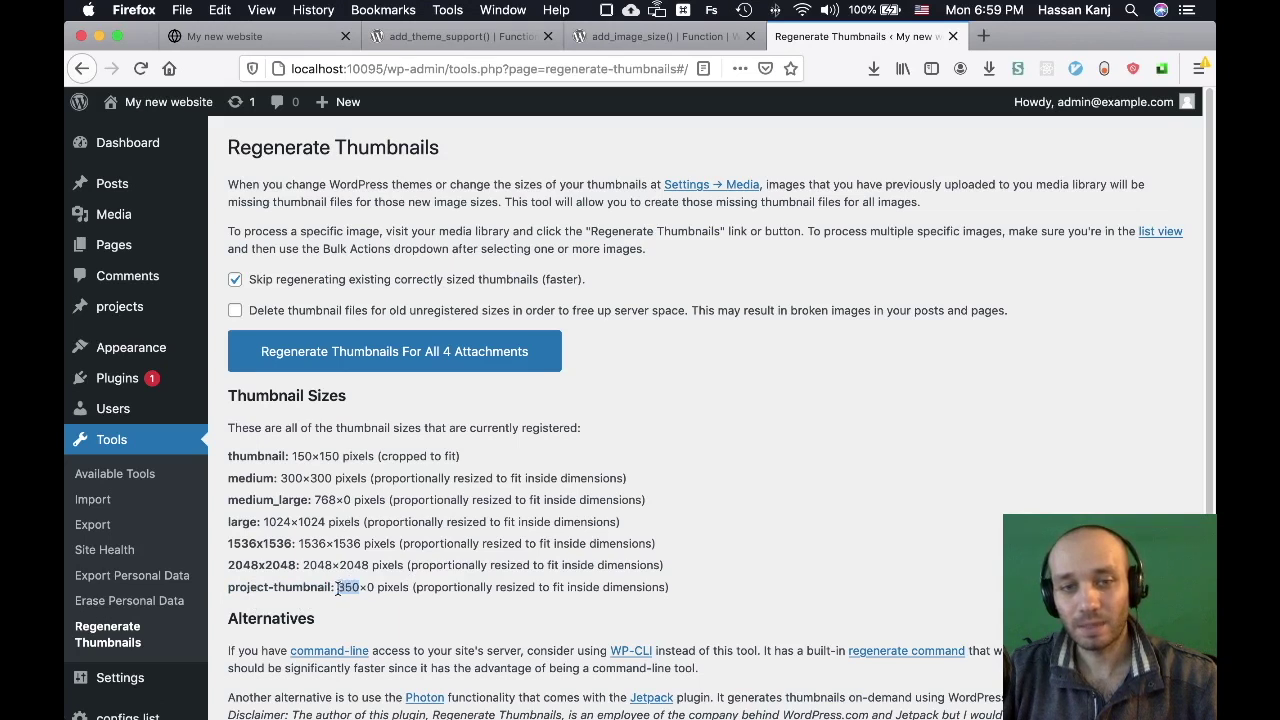
pyautogui.click(402, 376)
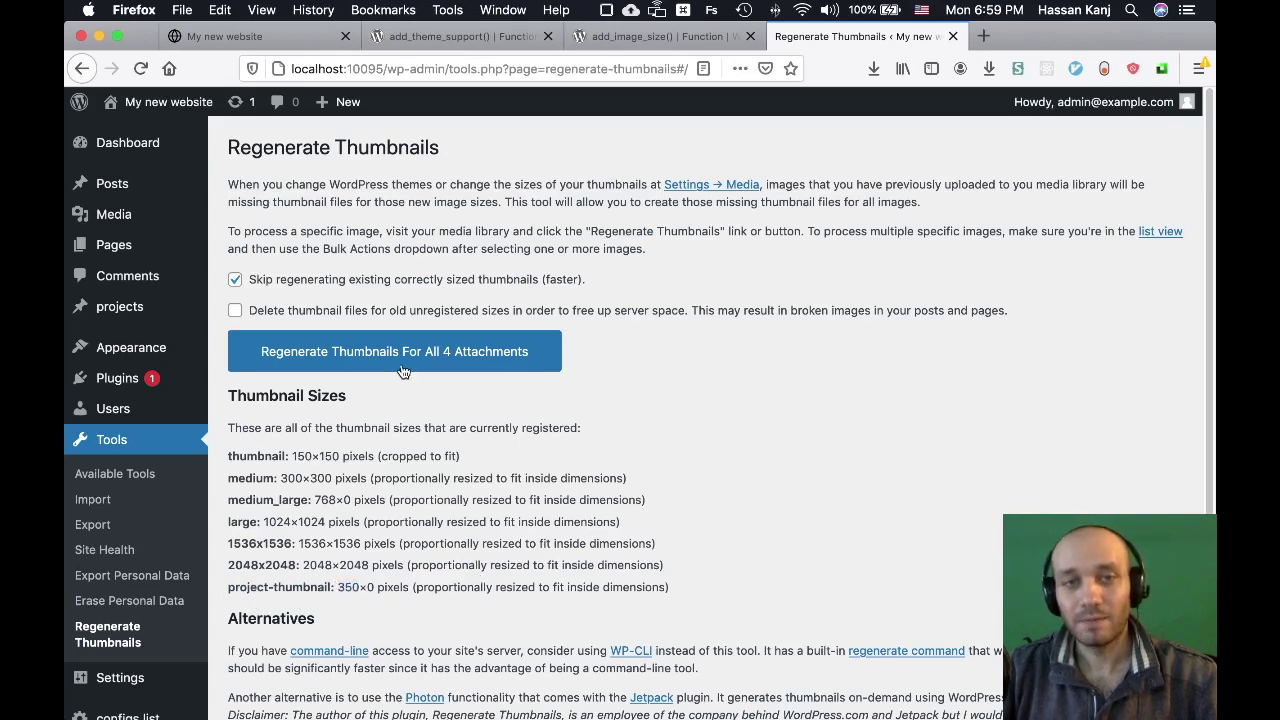
pyautogui.click(347, 360)
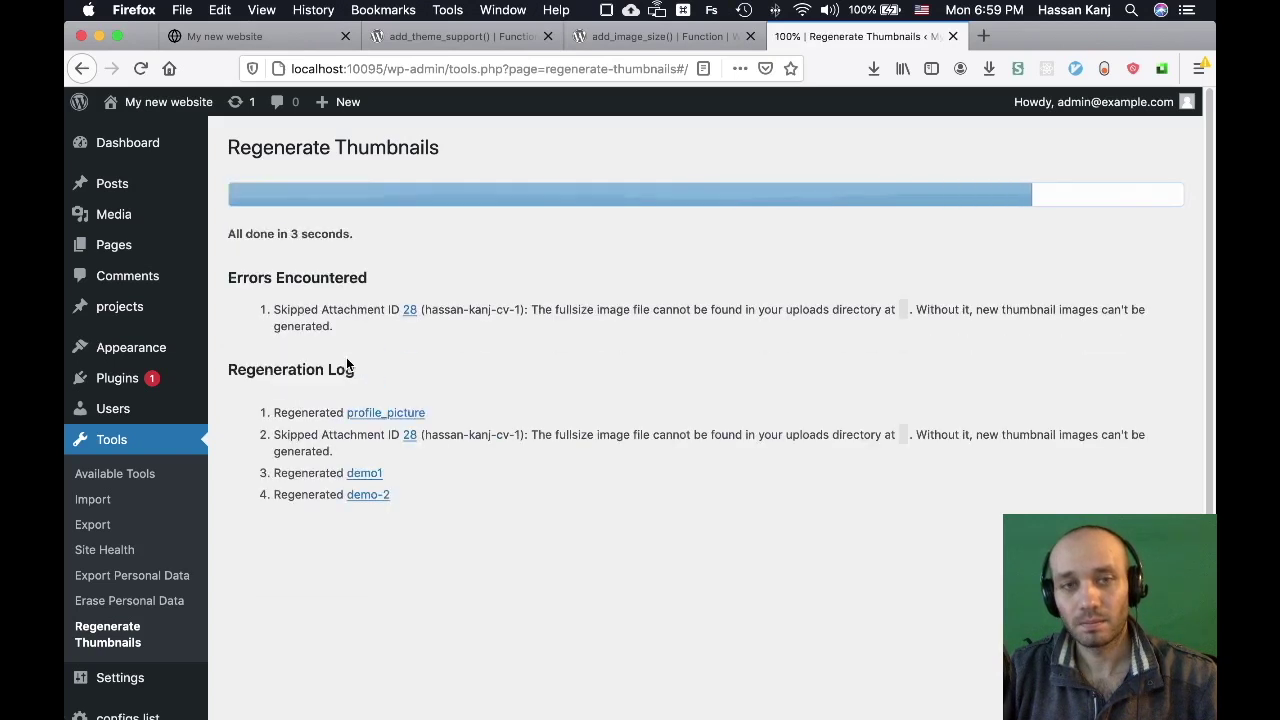
pyautogui.moveTo(245, 233); pyautogui.dragTo(338, 236)
pyautogui.click(336, 235)
# - Reload the My new website page, examine the first portfolio image's source and dimensions in the inspector, and close the developer tools
pyautogui.click(271, 38)
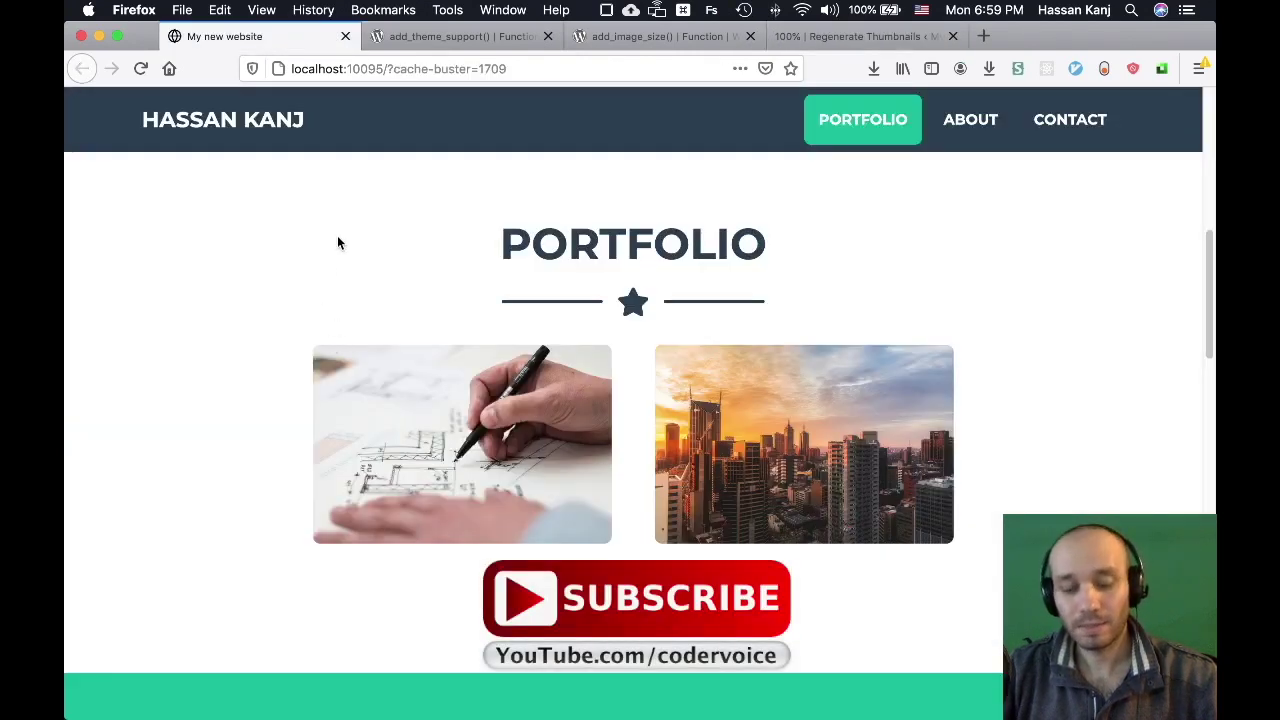
pyautogui.press('super+r')
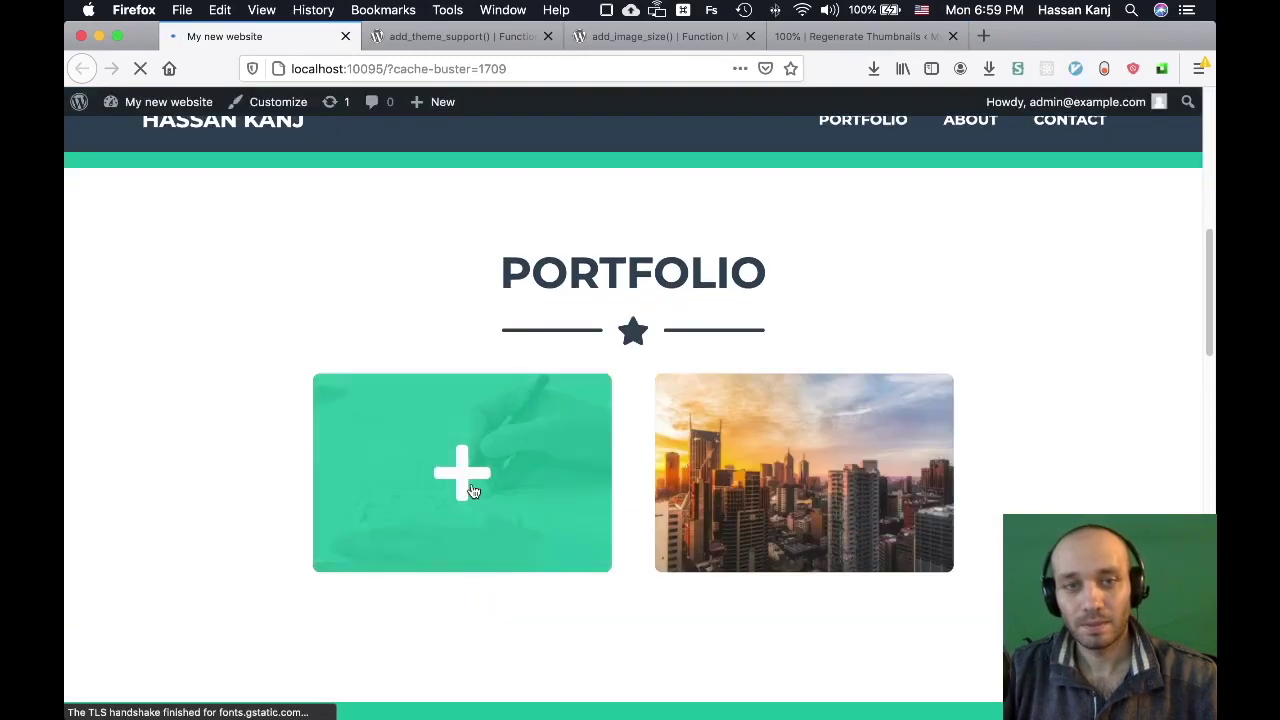
pyautogui.rightClick(471, 484)
pyautogui.click(508, 658)
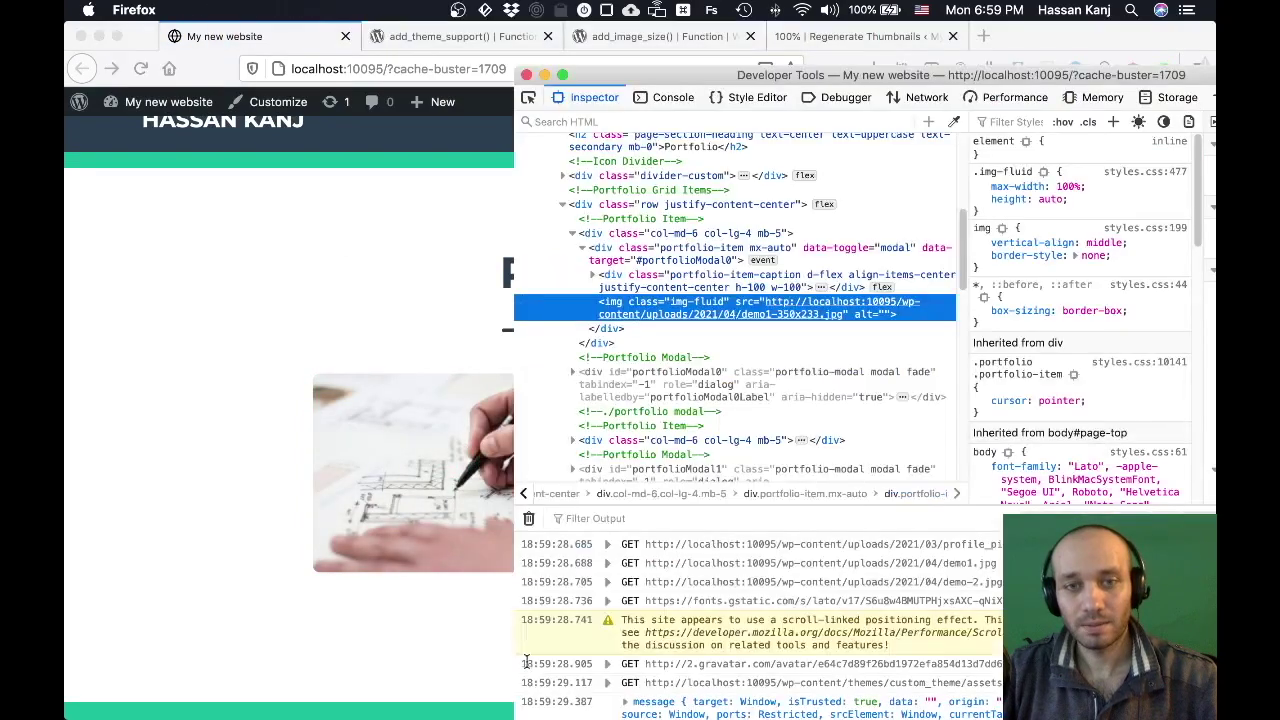
pyautogui.click(705, 343)
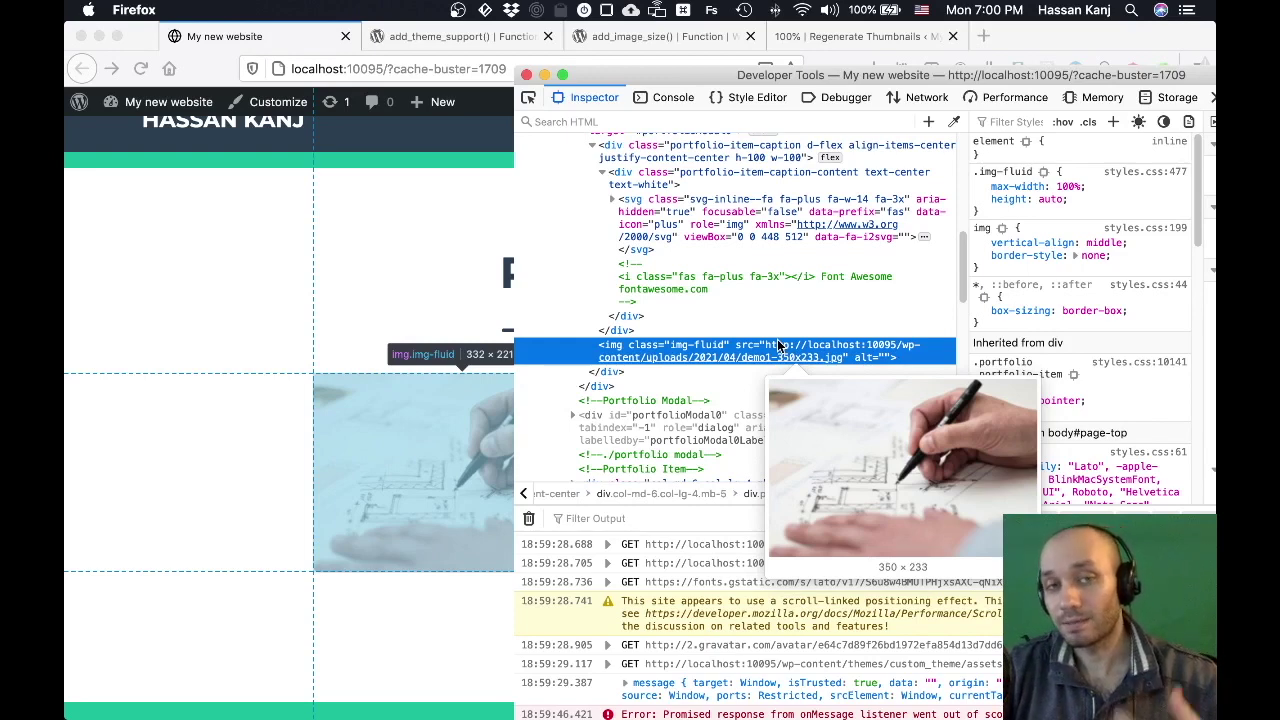
pyautogui.press('super+alt+i')
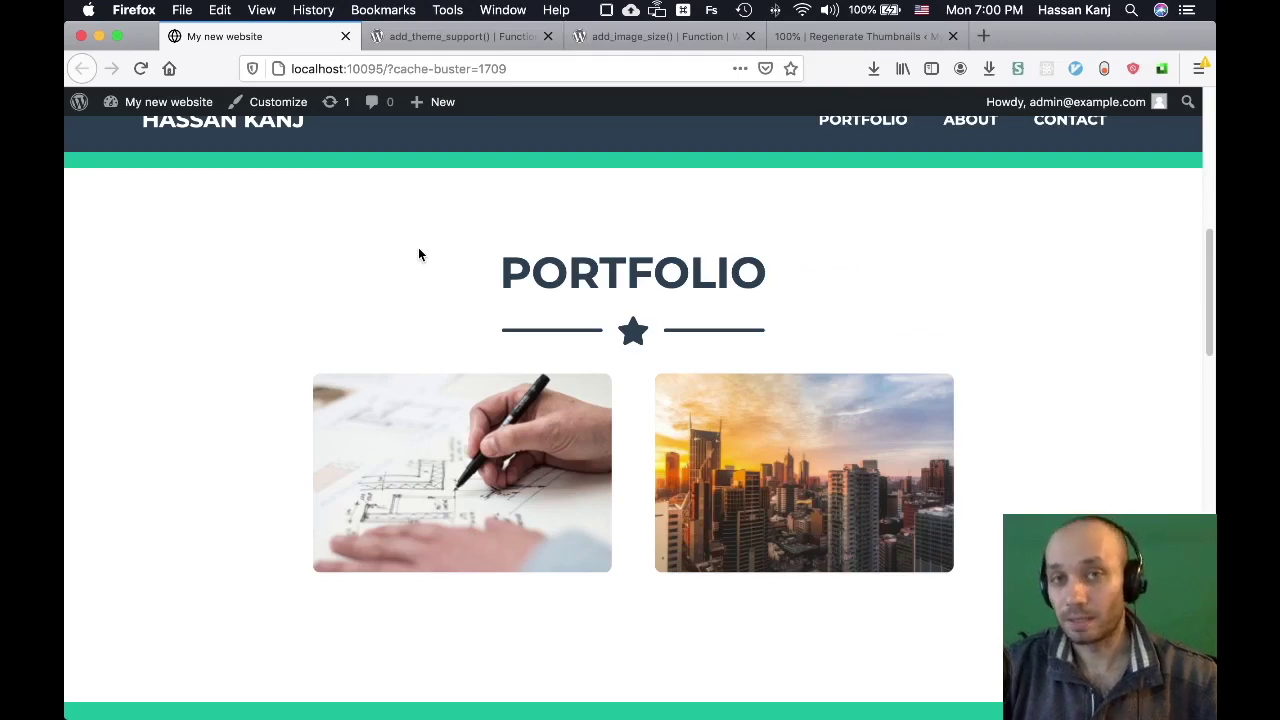
# - Return to the WordPress admin and search the plugins available to add for "fakerpress"
pyautogui.click(812, 37)
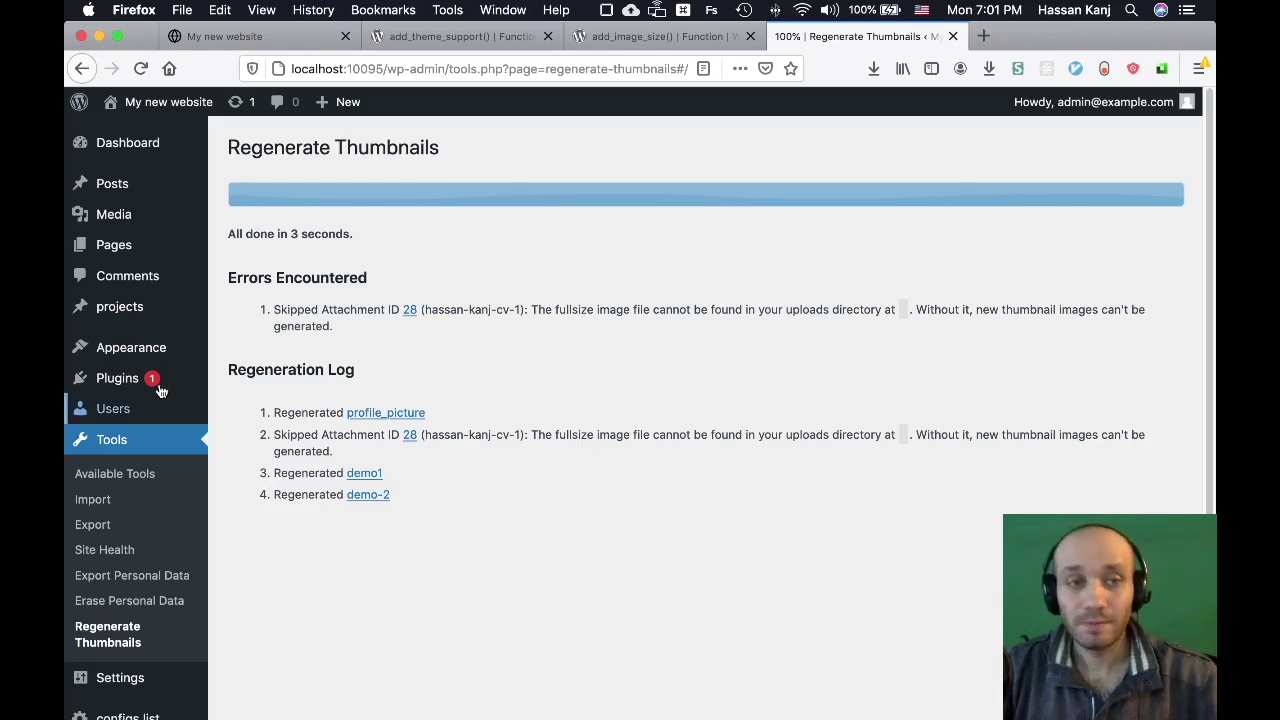
pyautogui.moveTo(125, 380)
pyautogui.click(262, 411)
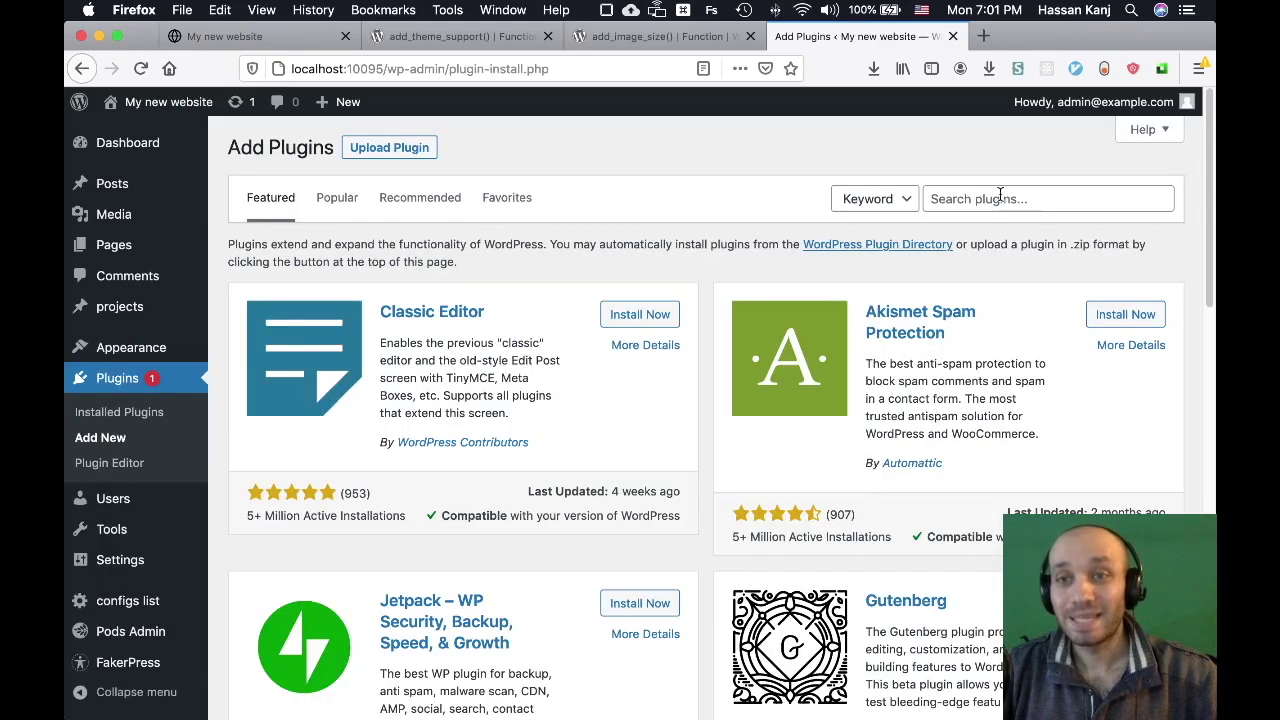
pyautogui.click(998, 197)
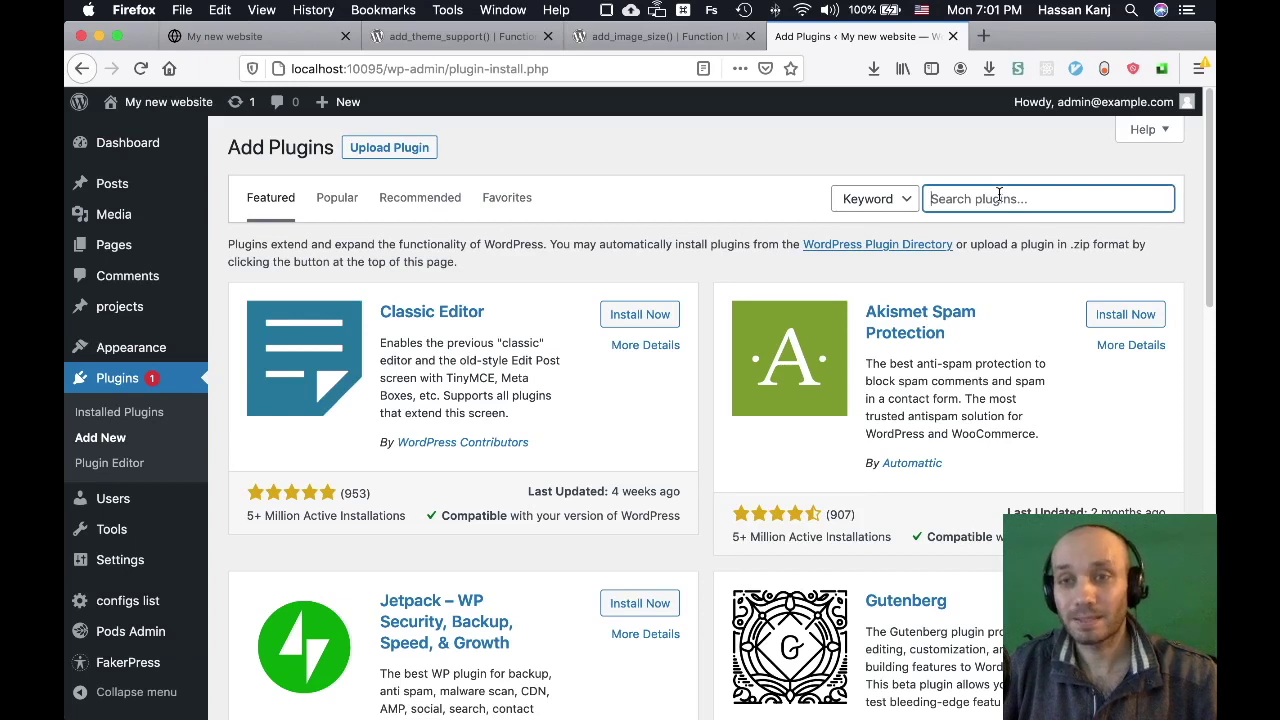
pyautogui.write('fakerpress')
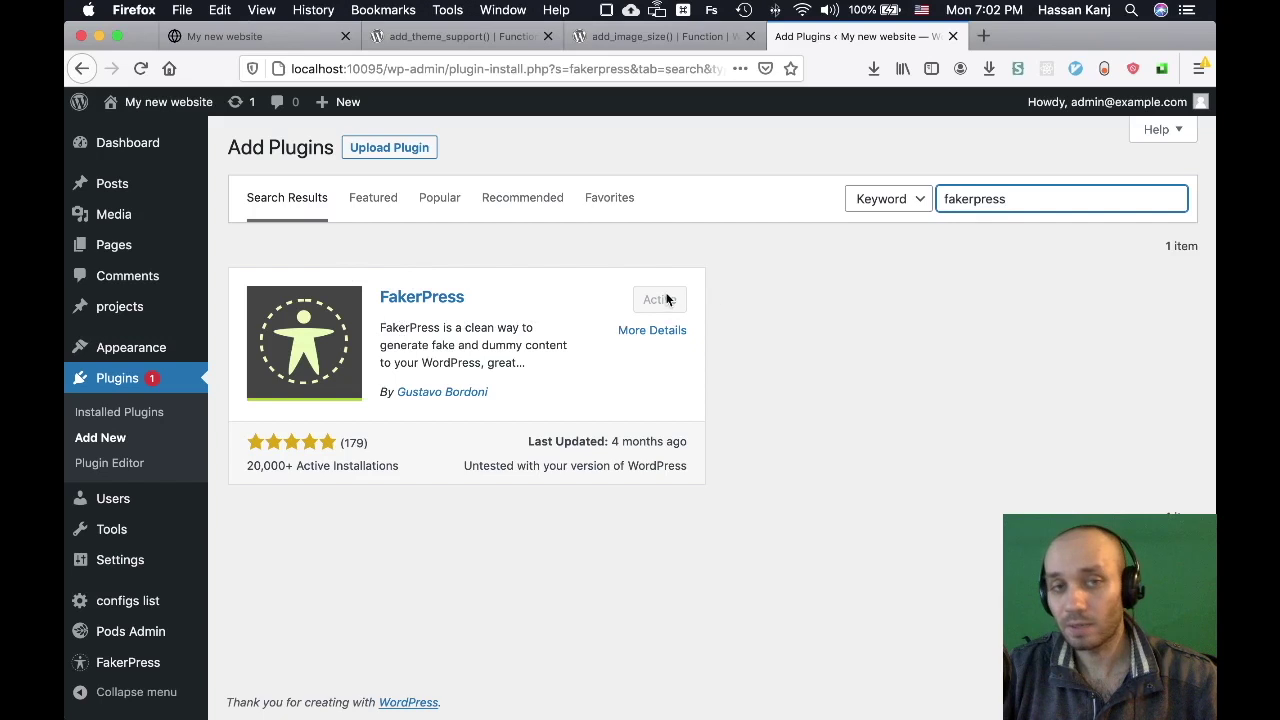
# - Check the existing posts list, then open FakerPress's generator for posts
pyautogui.moveTo(138, 668)
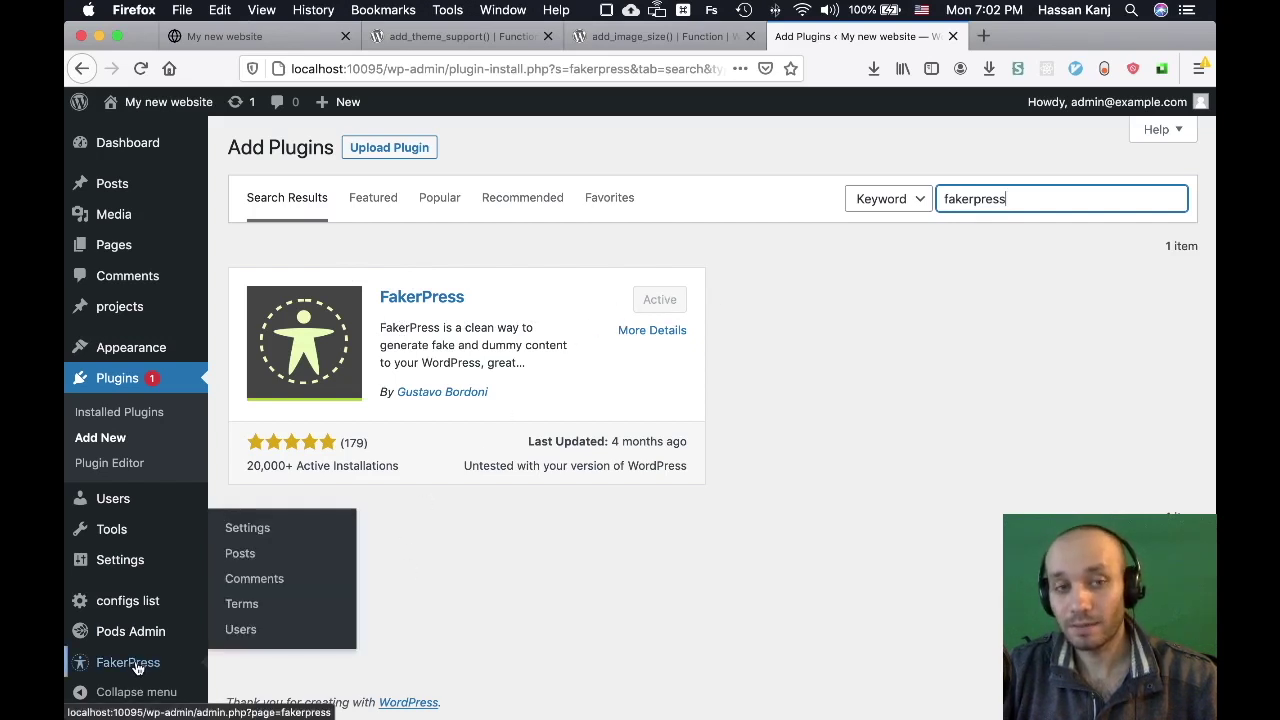
pyautogui.click(118, 186)
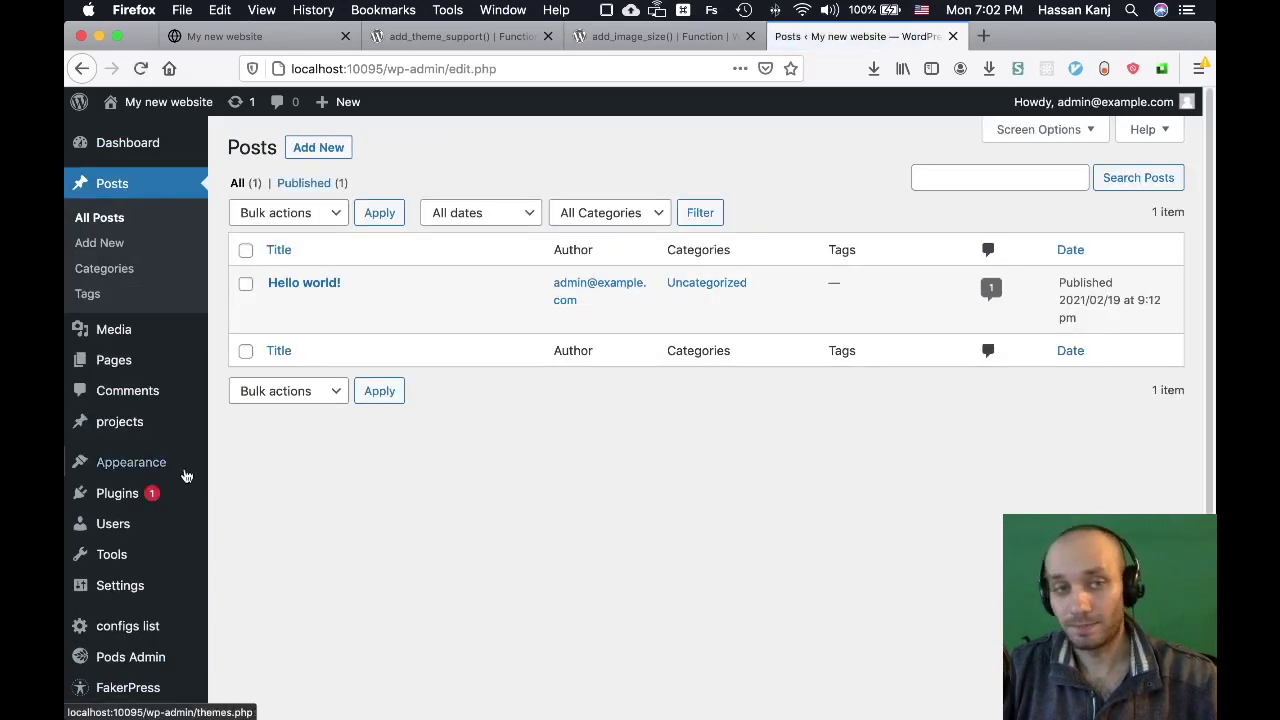
pyautogui.moveTo(133, 690)
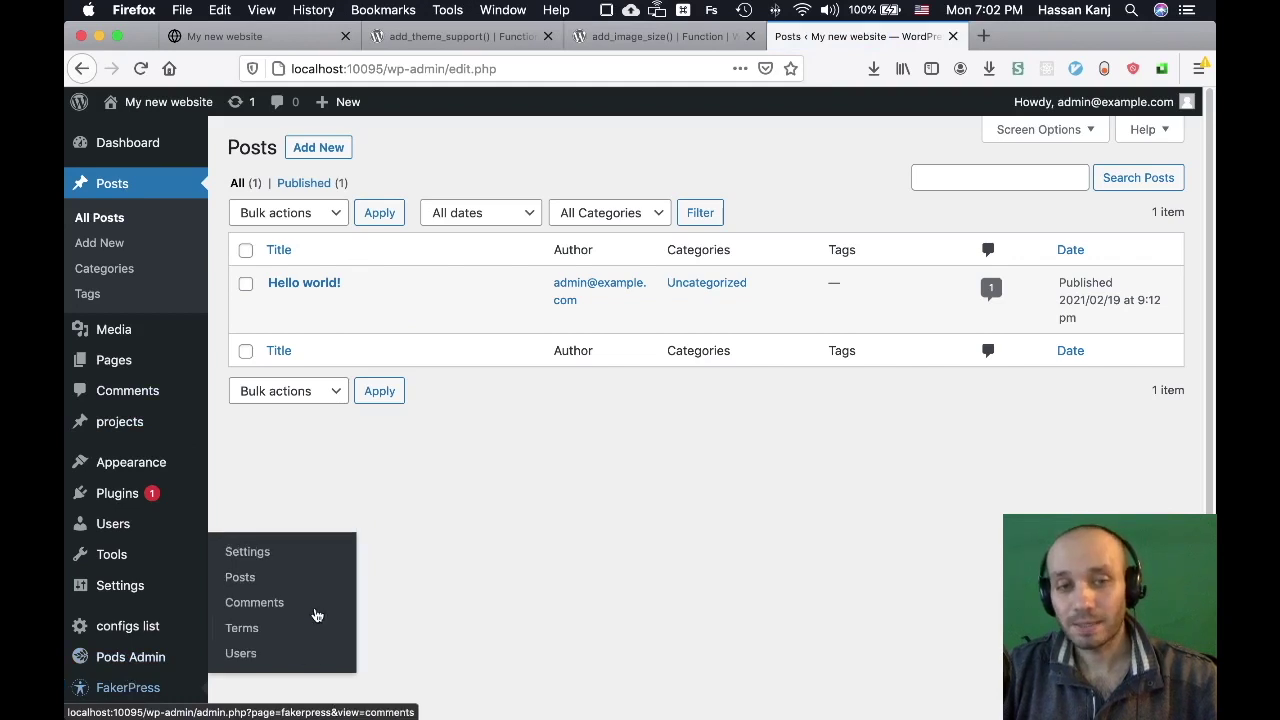
pyautogui.click(249, 580)
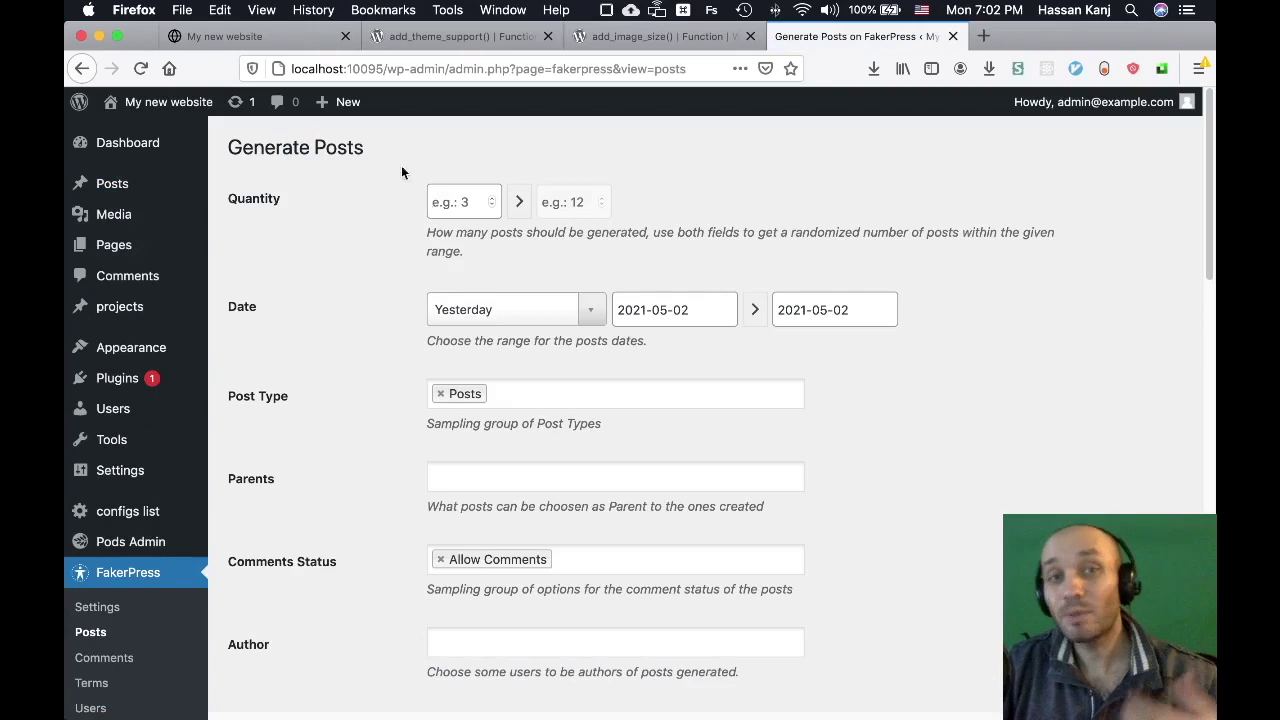
# - Set the quantity of posts to generate to a range of 4 to 10
pyautogui.click(475, 201)
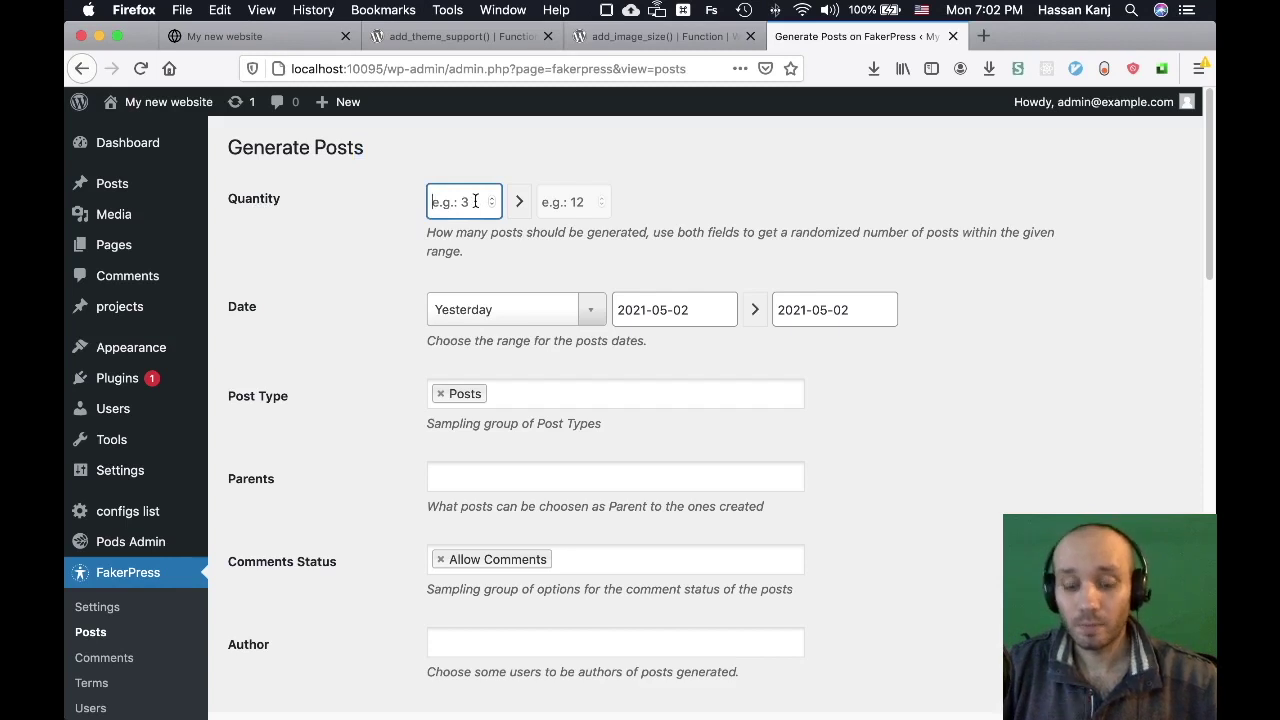
pyautogui.write('1')
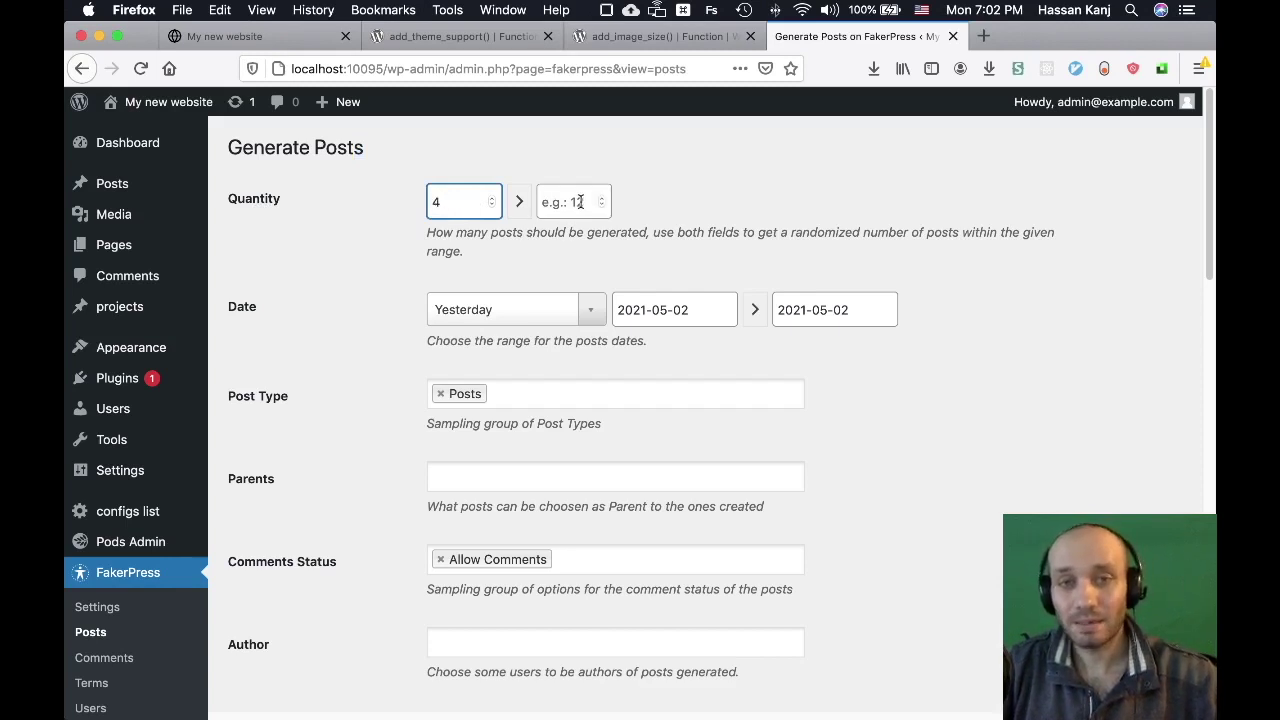
pyautogui.click(580, 201)
pyautogui.write('10')
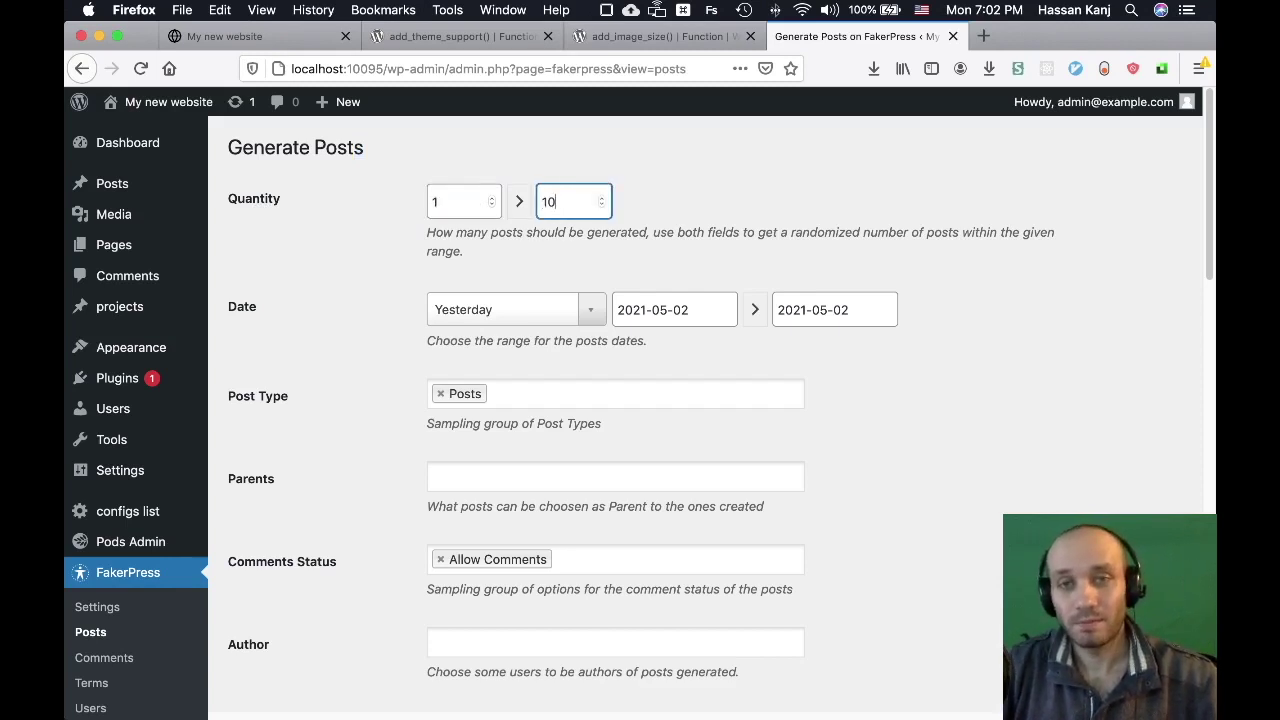
pyautogui.doubleClick(447, 201)
pyautogui.write('4')
pyautogui.doubleClick(452, 204)
pyautogui.write('2')
pyautogui.click(582, 203)
pyautogui.doubleClick(575, 202)
pyautogui.write('200')
pyautogui.press('BackSpace')
pyautogui.press('BackSpace')
pyautogui.write('10')
pyautogui.press('BackSpace')
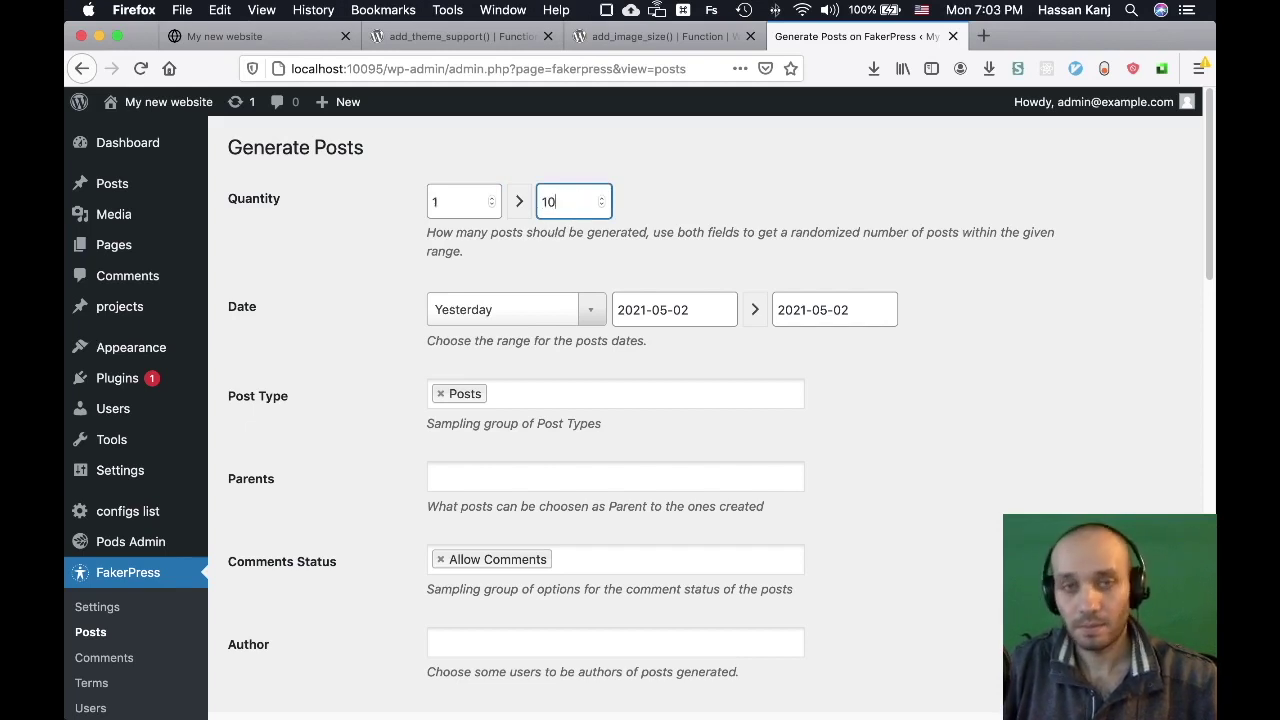
pyautogui.click(475, 203)
pyautogui.press('BackSpace')
pyautogui.write('4')
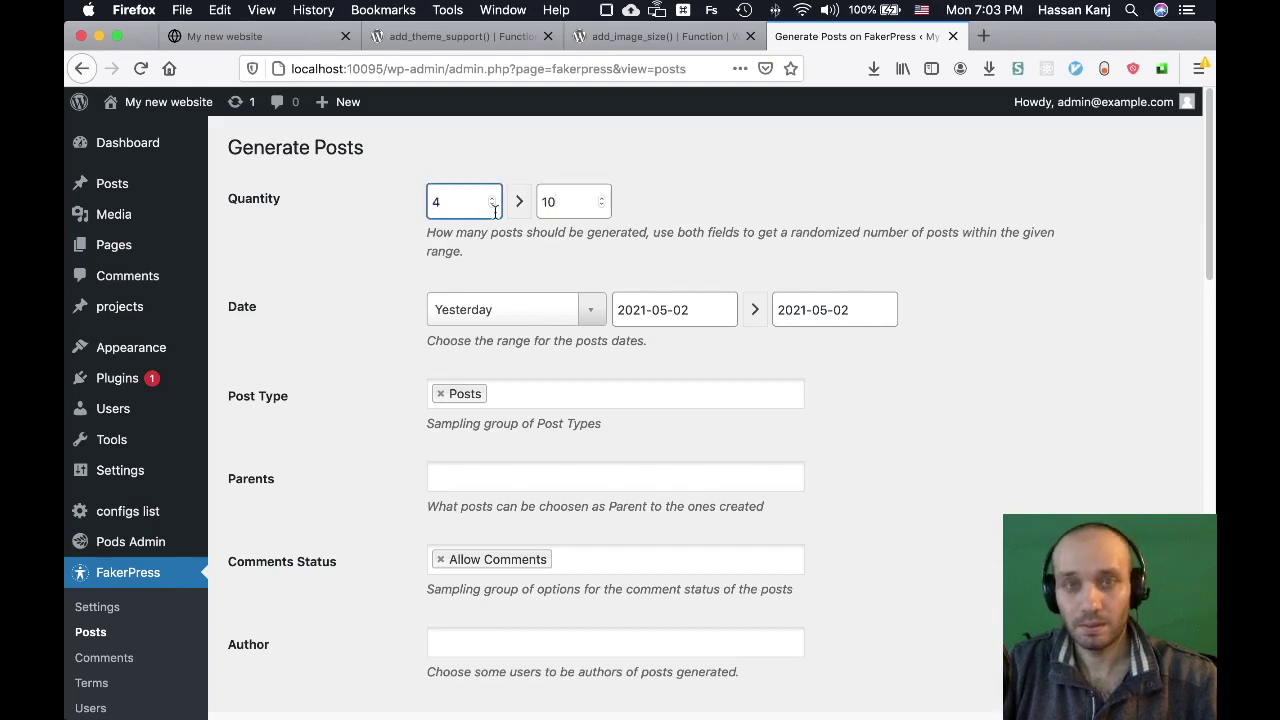
# - Set the date range of the generated posts to This week
pyautogui.click(577, 254)
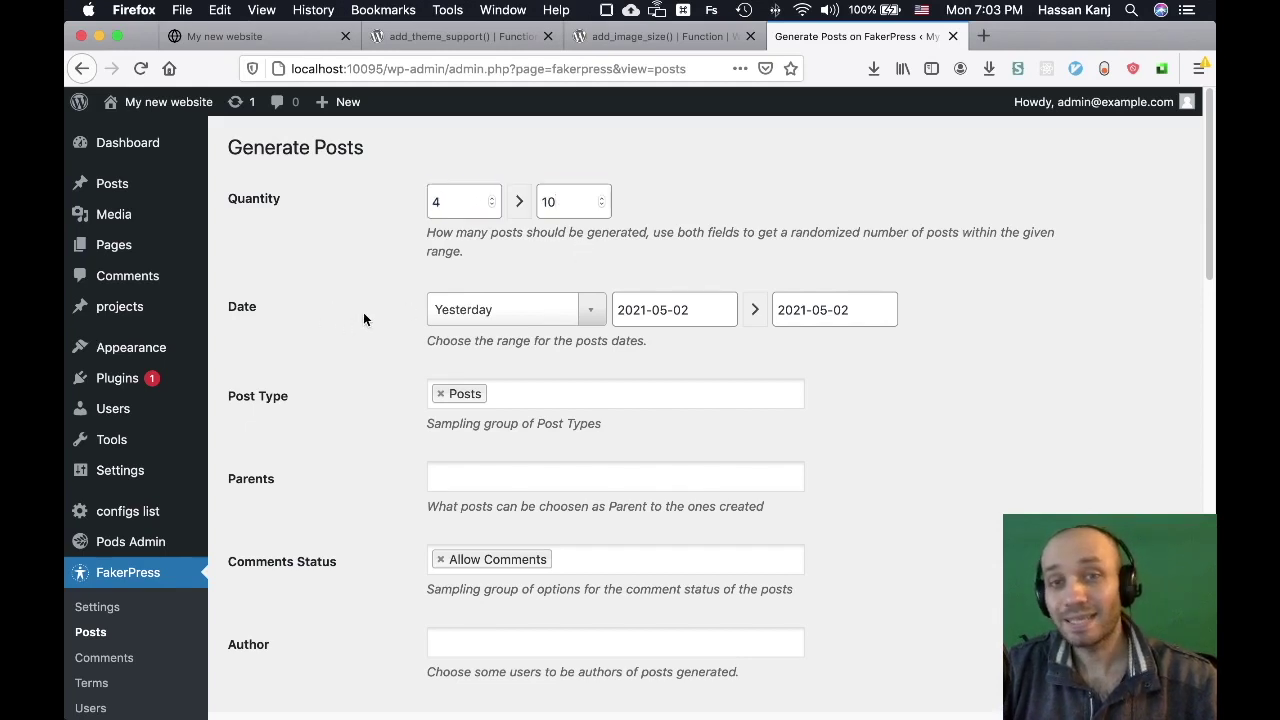
pyautogui.click(490, 314)
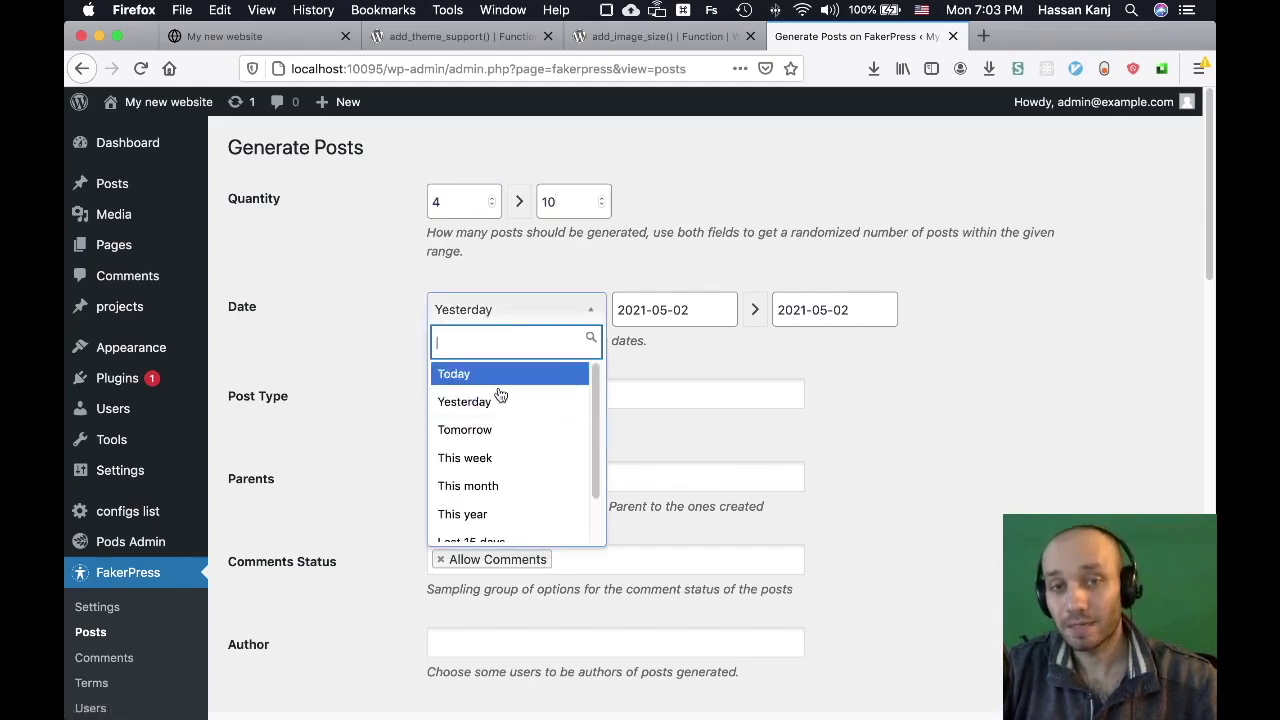
pyautogui.click(505, 458)
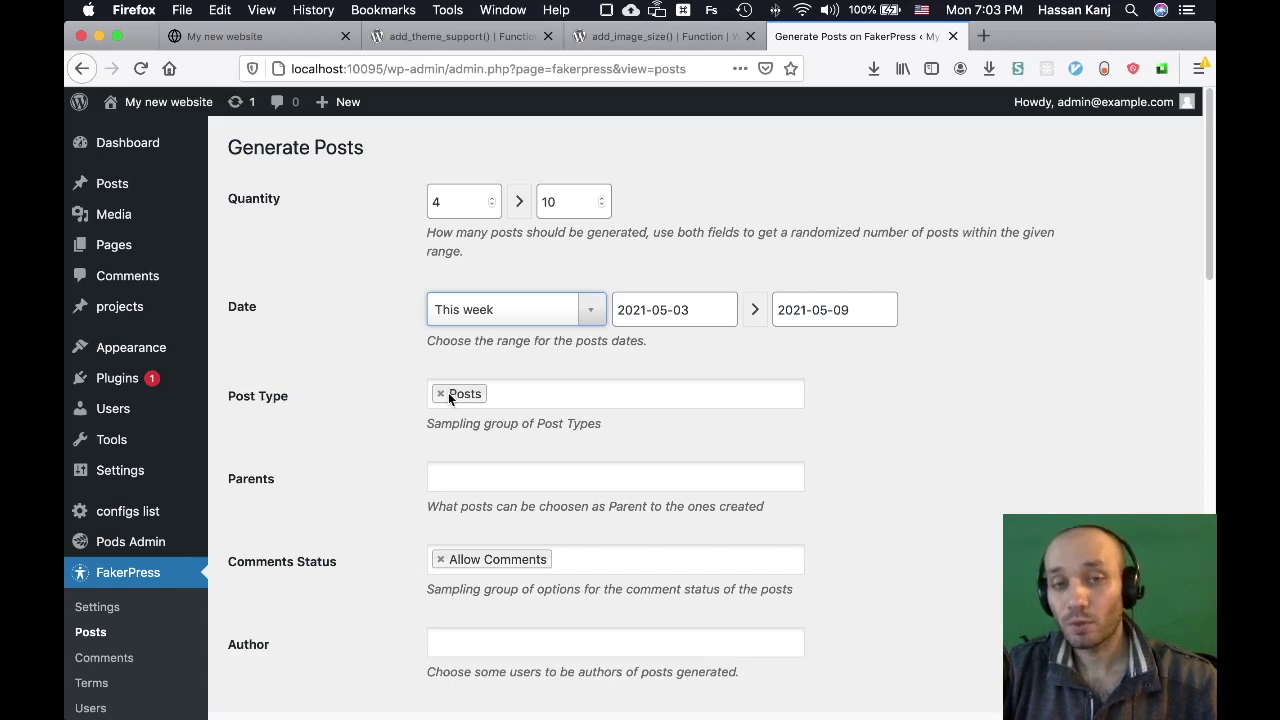
pyautogui.click(506, 393)
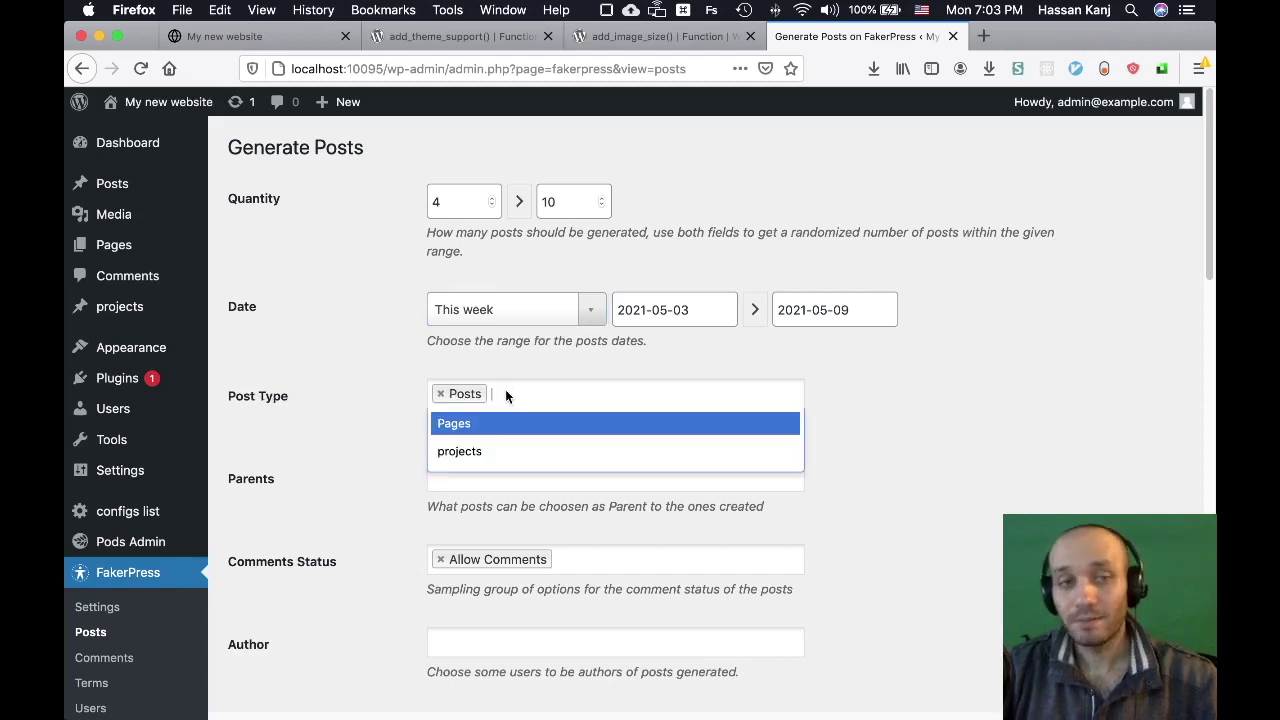
pyautogui.click(473, 454)
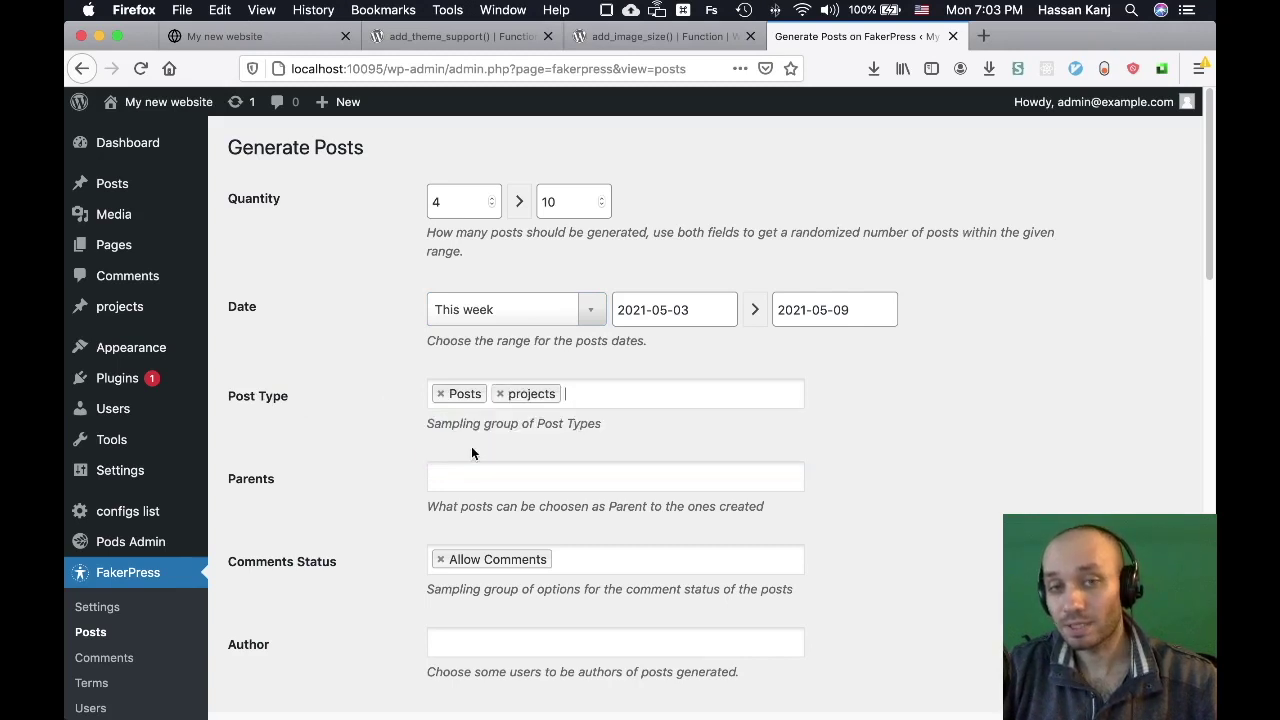
pyautogui.click(500, 394)
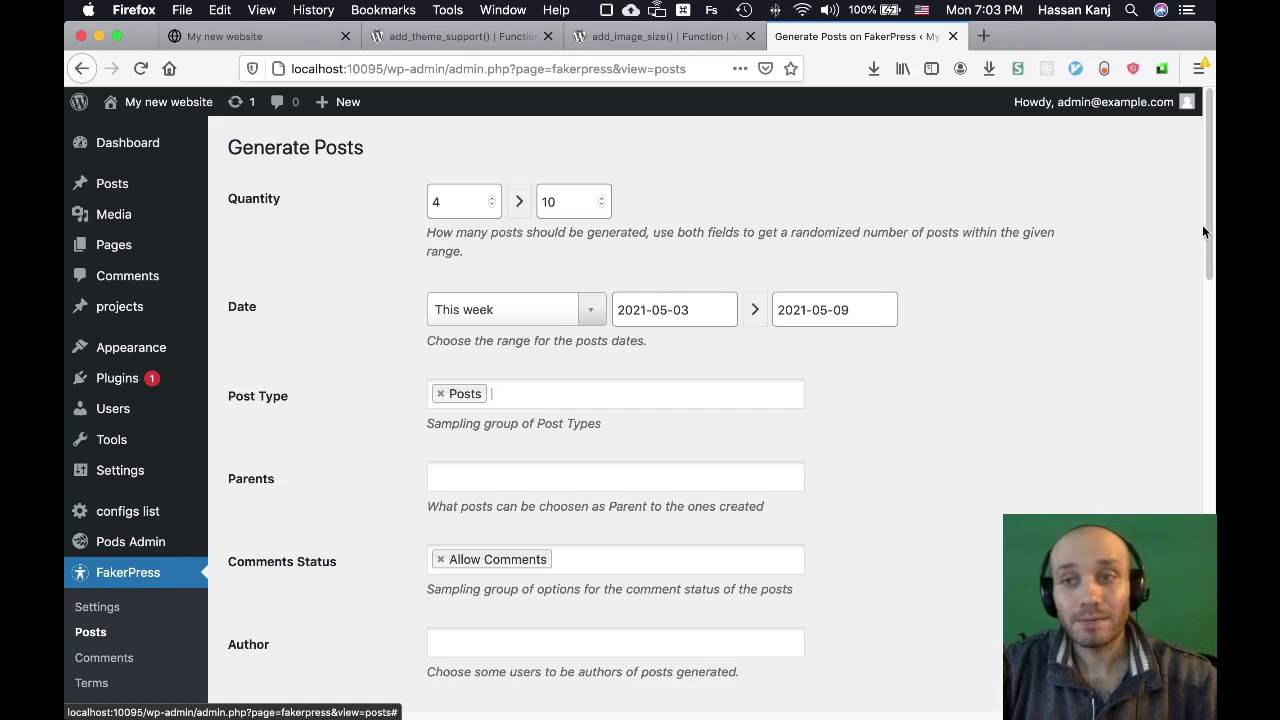
# - Remove the !--more--, hr, img and blockquote tags from the HTML tags allowed in the generated post content
pyautogui.scroll(-1, 1208, 226)
pyautogui.scroll(1, 1208, 224)
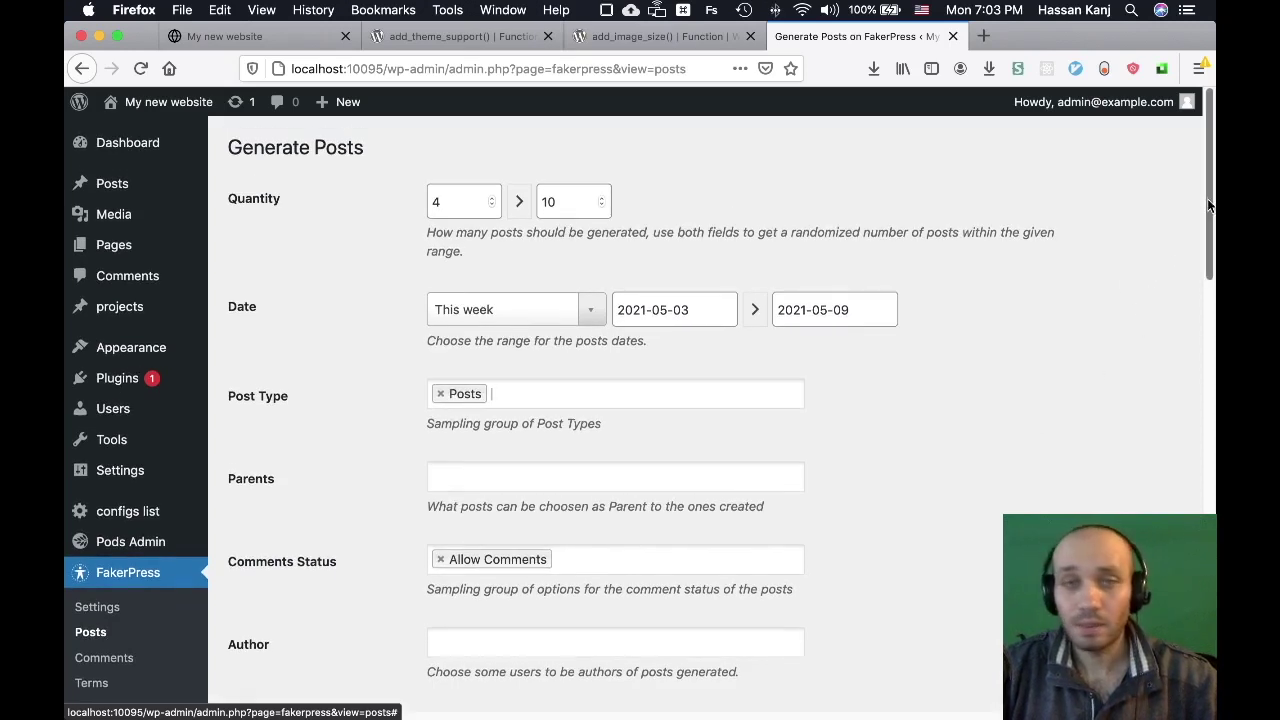
pyautogui.scroll(-5, 1207, 198)
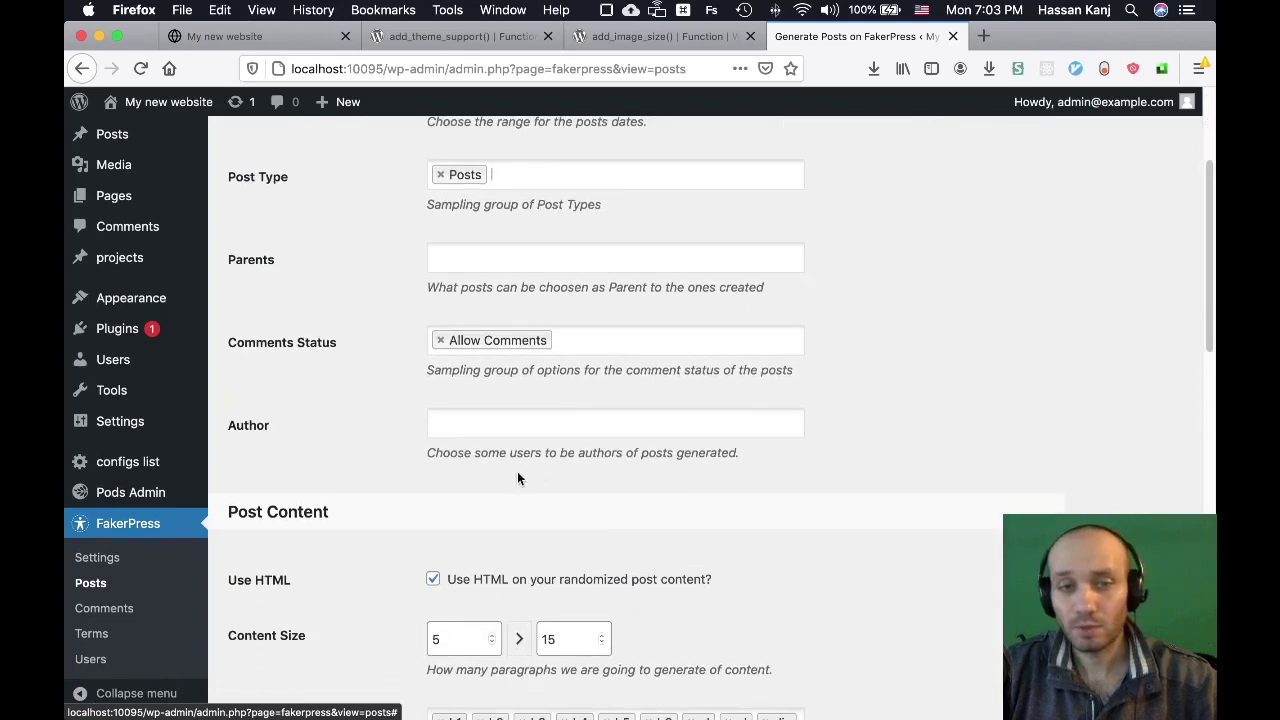
pyautogui.moveTo(1208, 270); pyautogui.dragTo(1207, 368)
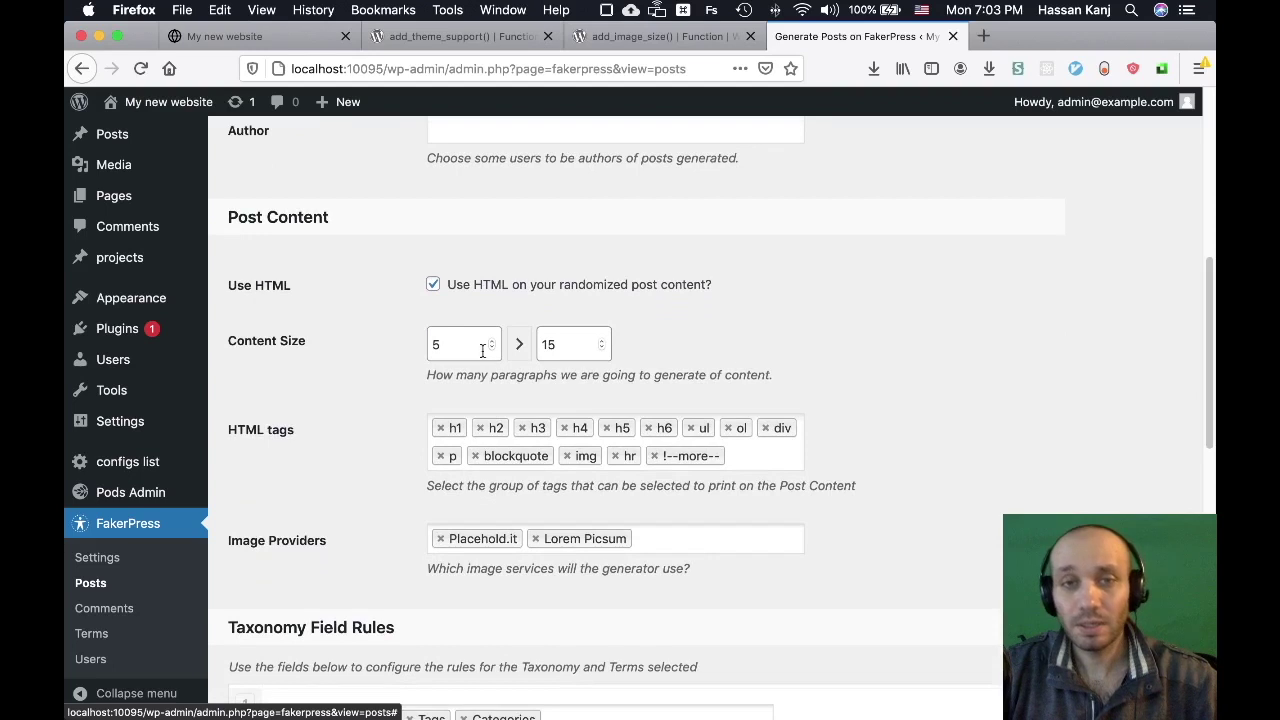
pyautogui.click(434, 286)
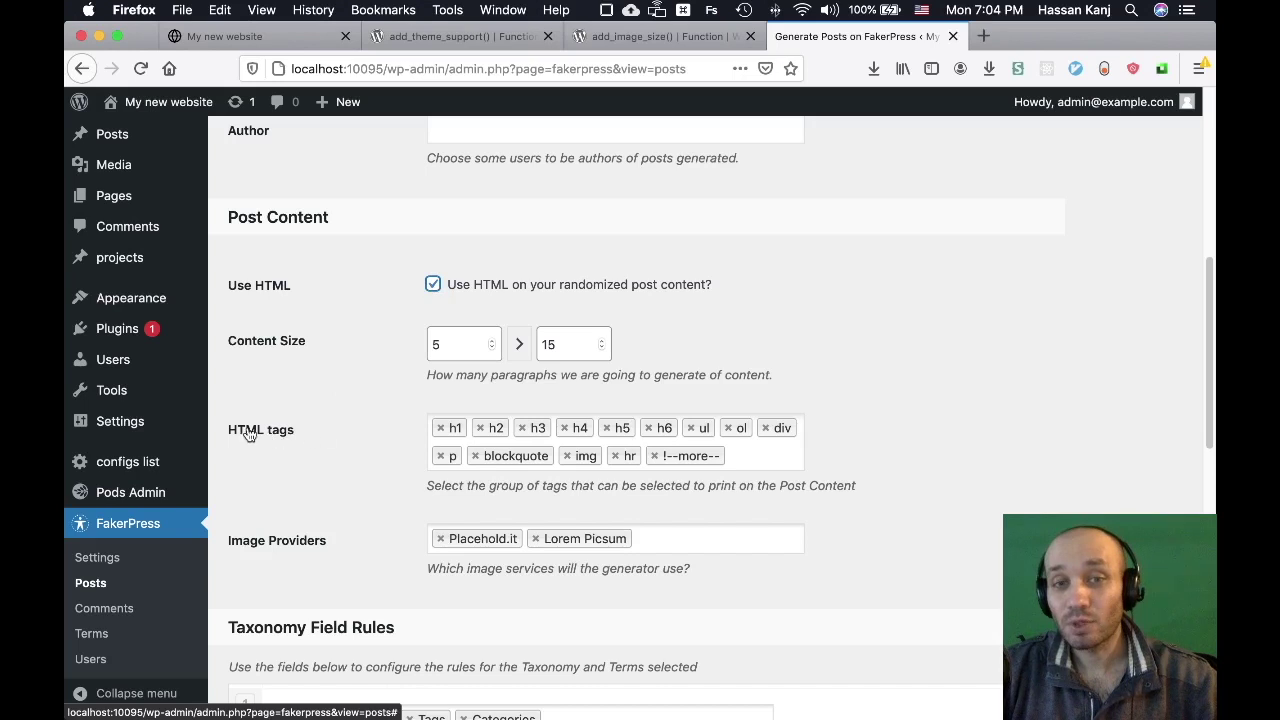
pyautogui.click(655, 456)
pyautogui.click(615, 456)
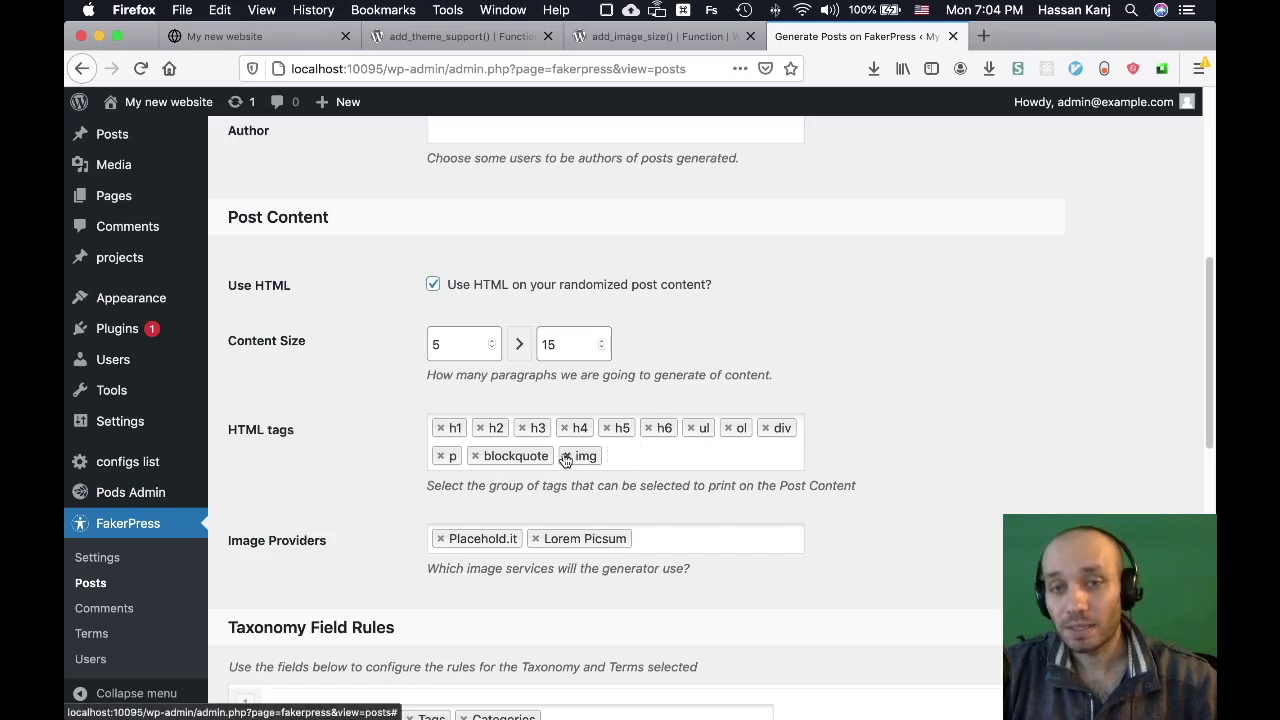
pyautogui.click(568, 457)
pyautogui.click(475, 456)
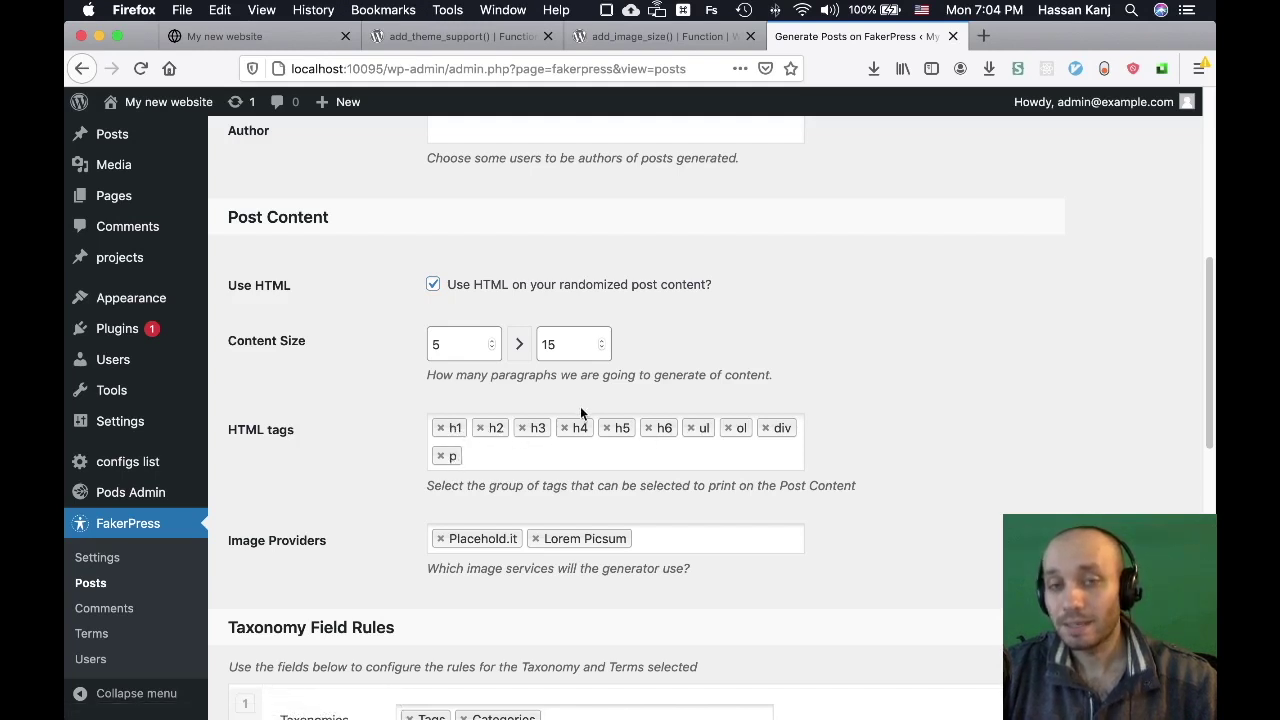
# - Turn off HTML in the randomized post content and set the content size to 2 to 5 paragraphs
pyautogui.click(471, 289)
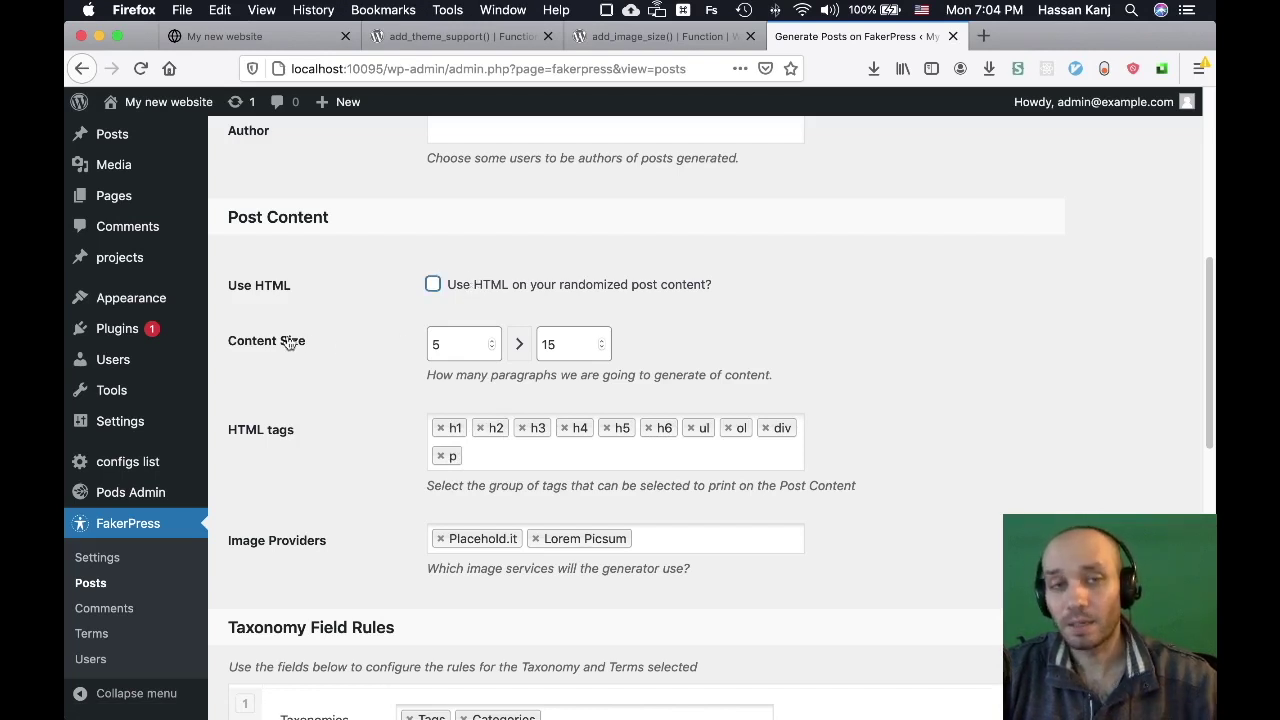
pyautogui.click(463, 345)
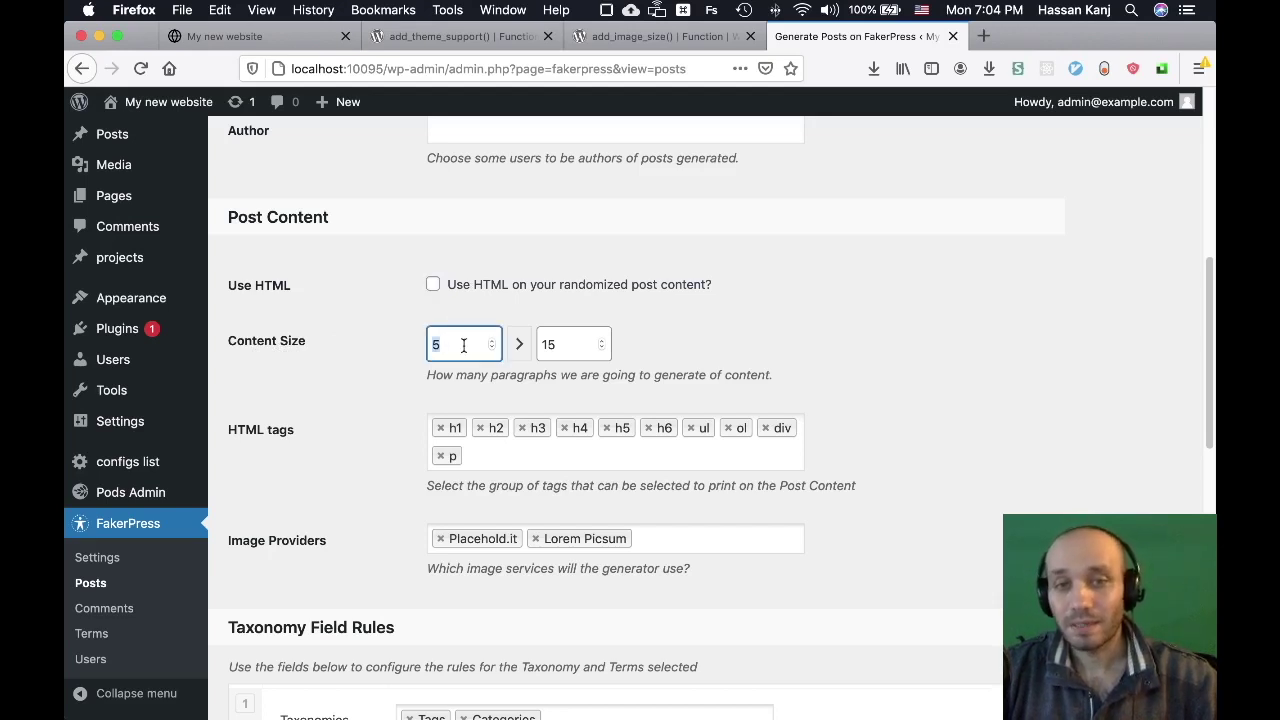
pyautogui.write('2')
pyautogui.doubleClick(561, 345)
pyautogui.write('5')
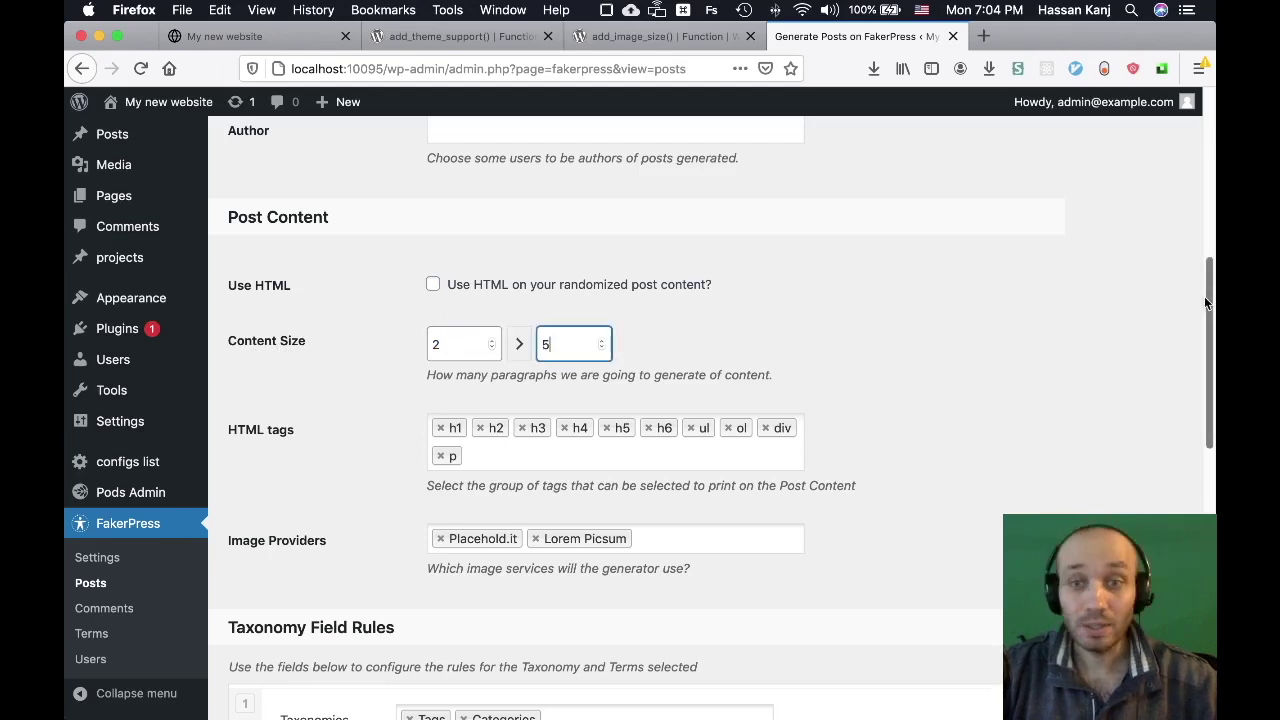
# - Generate the dummy posts, keeping the existing taxonomy and meta field rules
pyautogui.scroll(-3, 306, 447)
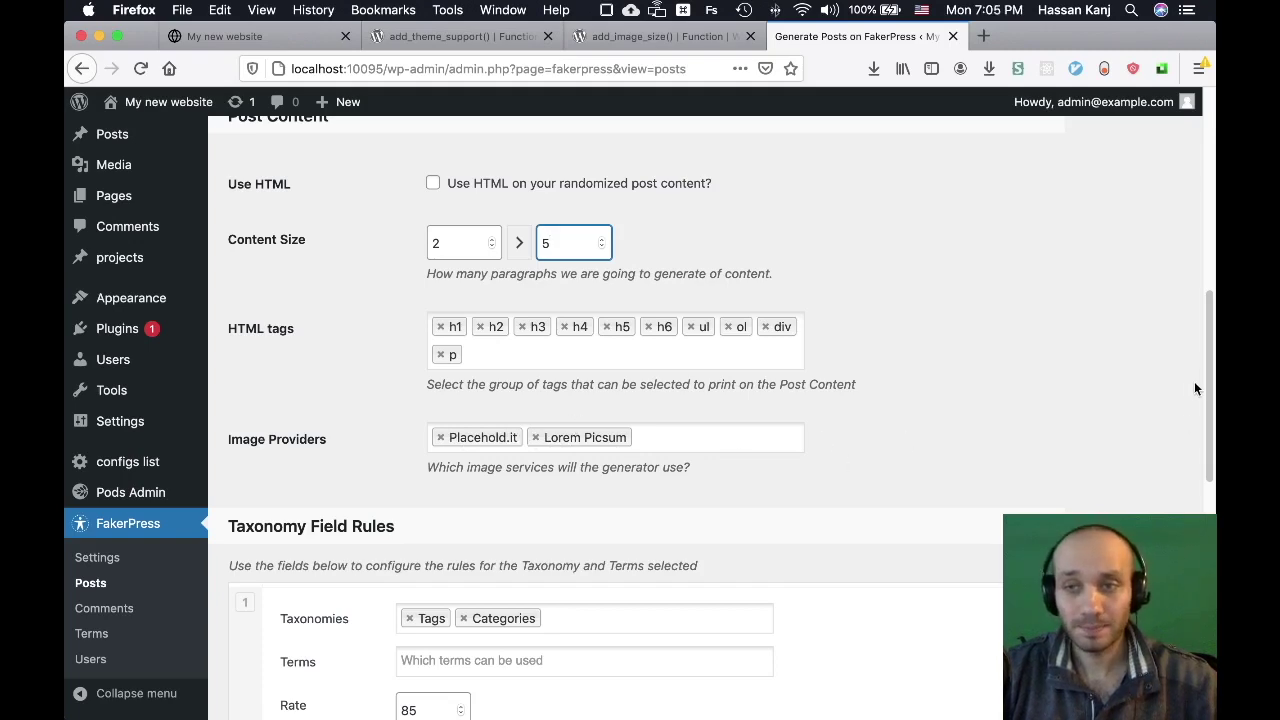
pyautogui.moveTo(1204, 381); pyautogui.dragTo(1213, 483)
pyautogui.scroll(-8, 420, 609)
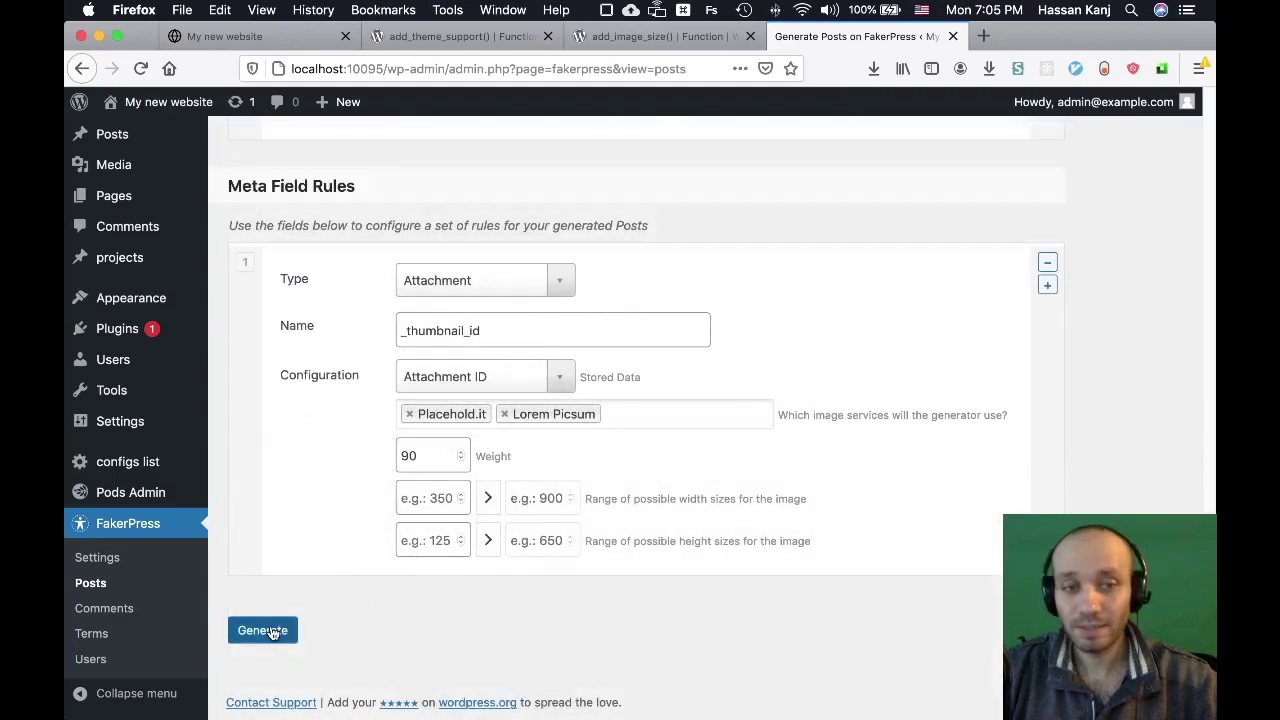
pyautogui.click(270, 630)
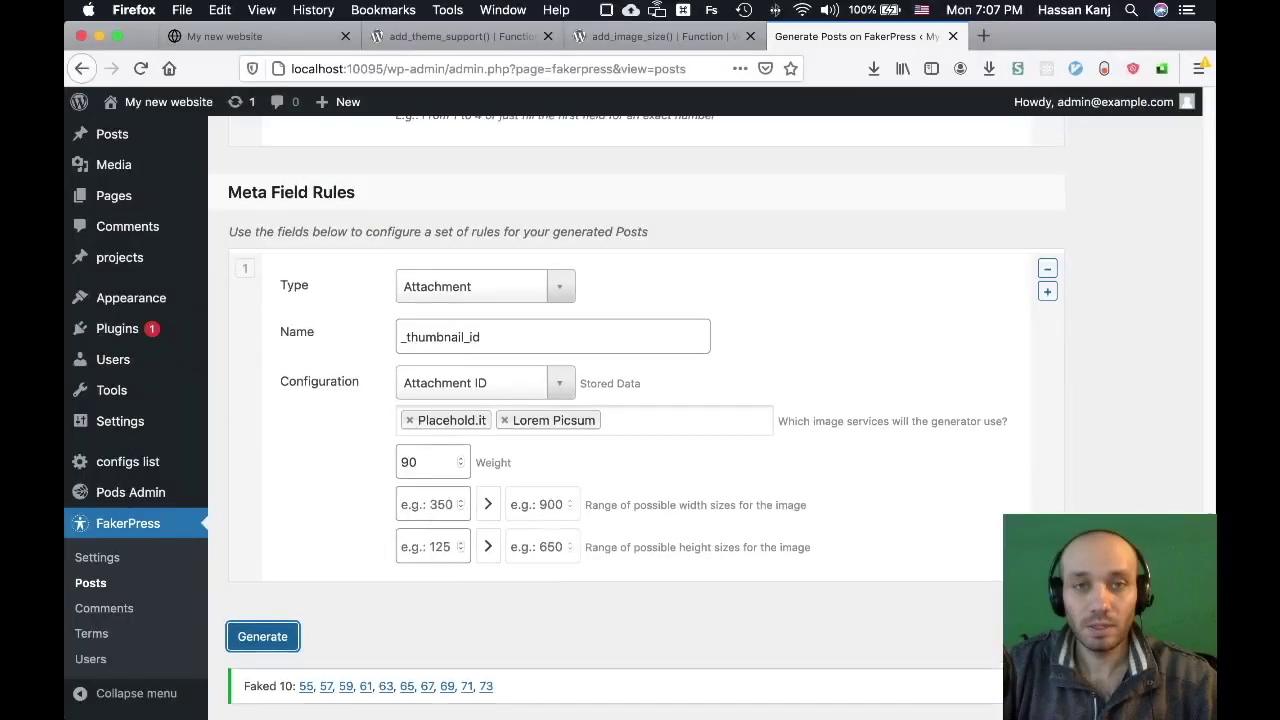
# - Open the list of all posts and look through the generated entries
pyautogui.scroll(15, 640, 400)
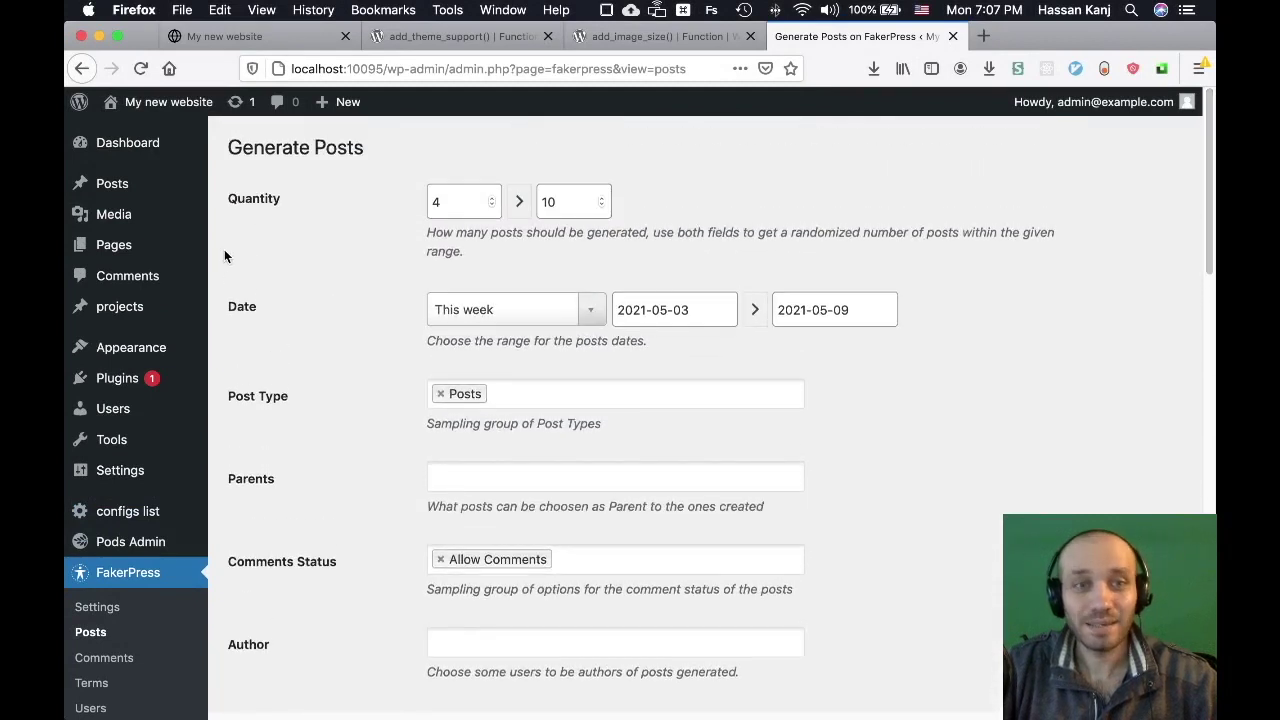
pyautogui.moveTo(125, 190)
pyautogui.click(117, 193)
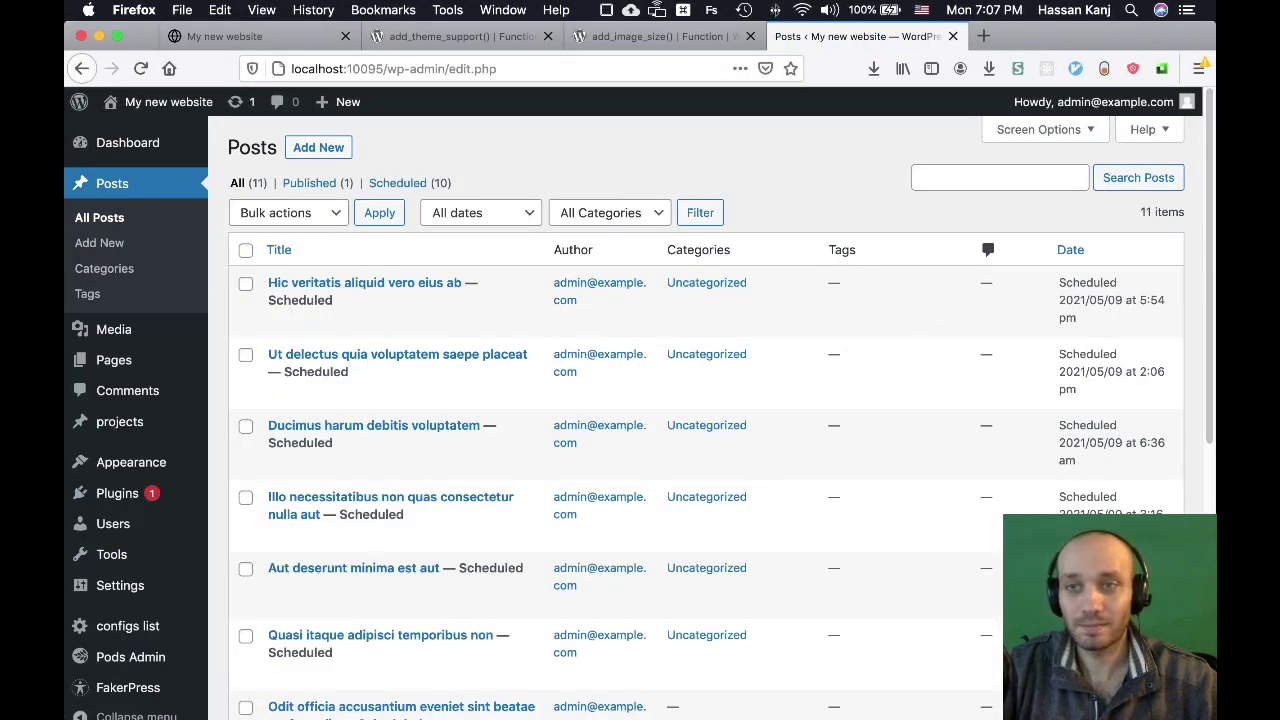
pyautogui.scroll(-5, 310, 545)
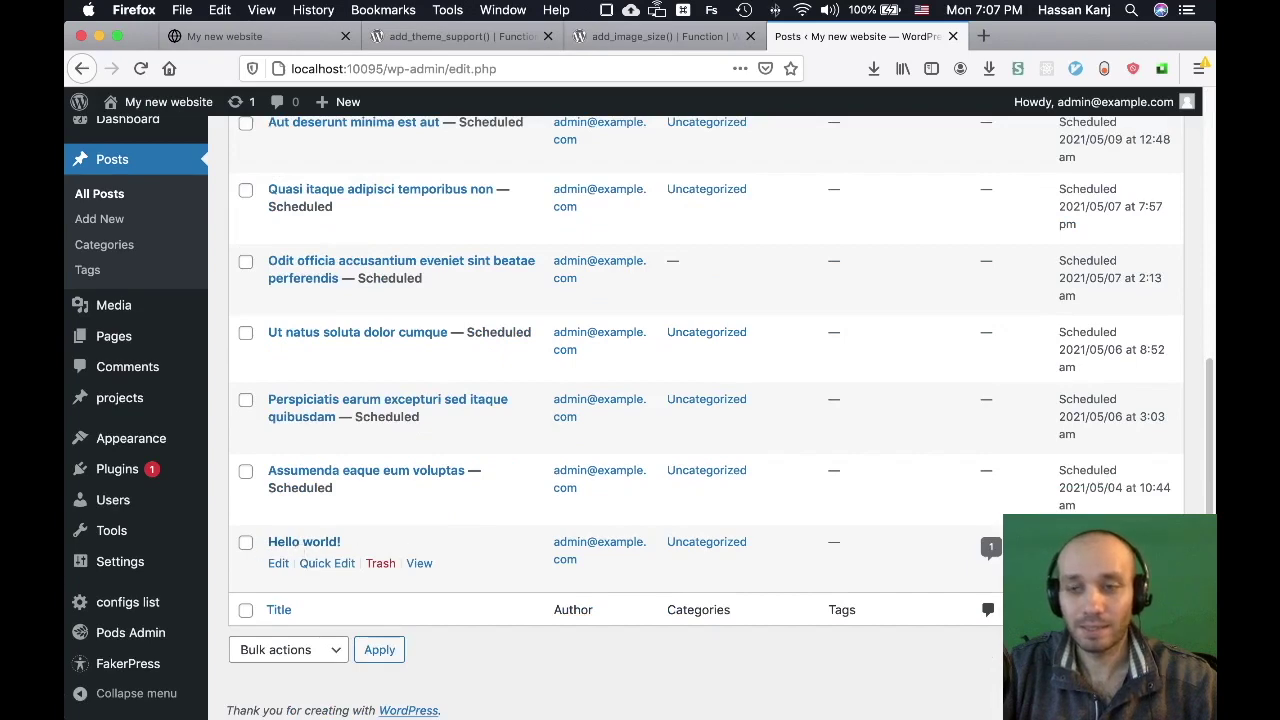
pyautogui.scroll(10, 508, 333)
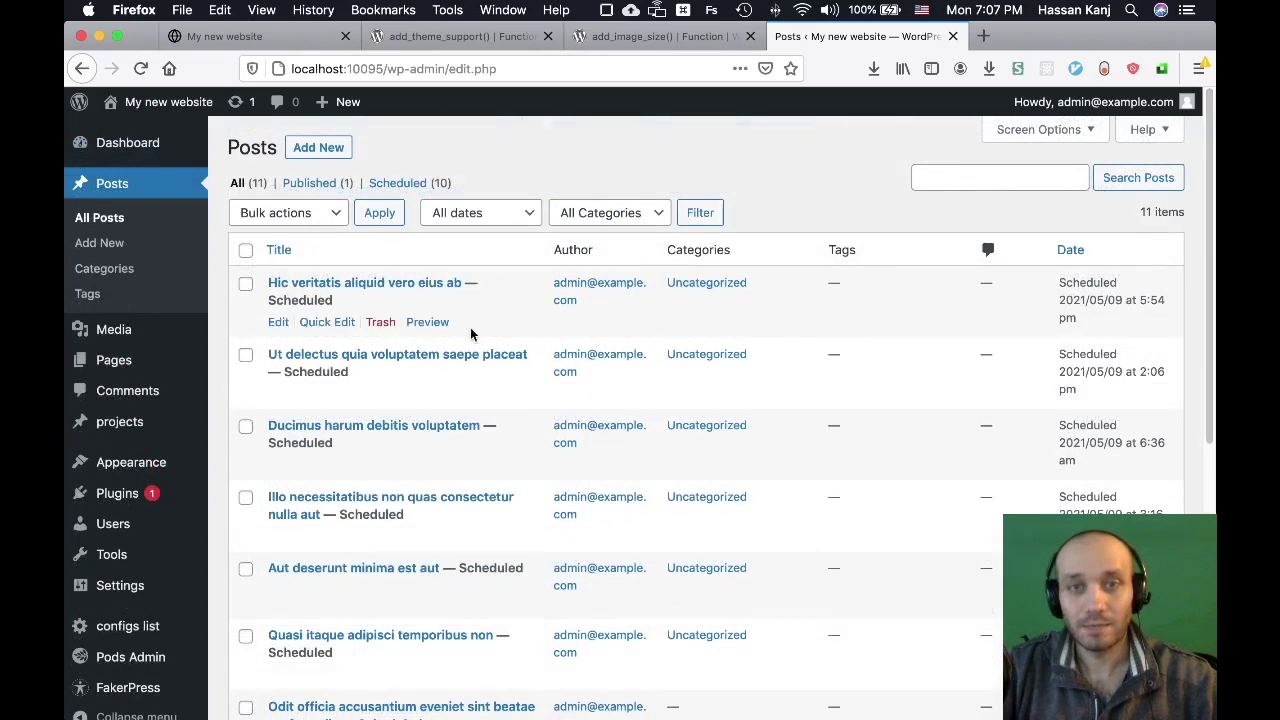
# - Open the post "Hic veritatis aliquid vero eius ab" in the editor and examine its text and featured image
pyautogui.click(279, 323)
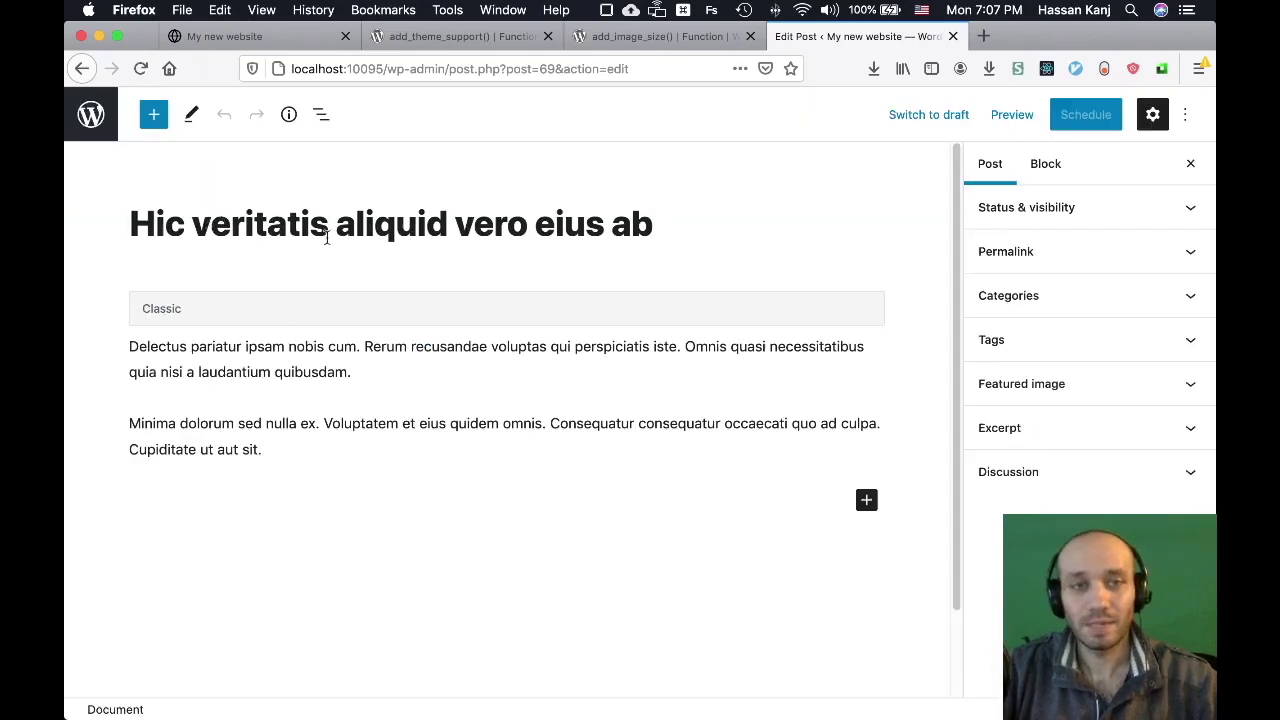
pyautogui.moveTo(175, 347); pyautogui.dragTo(309, 449)
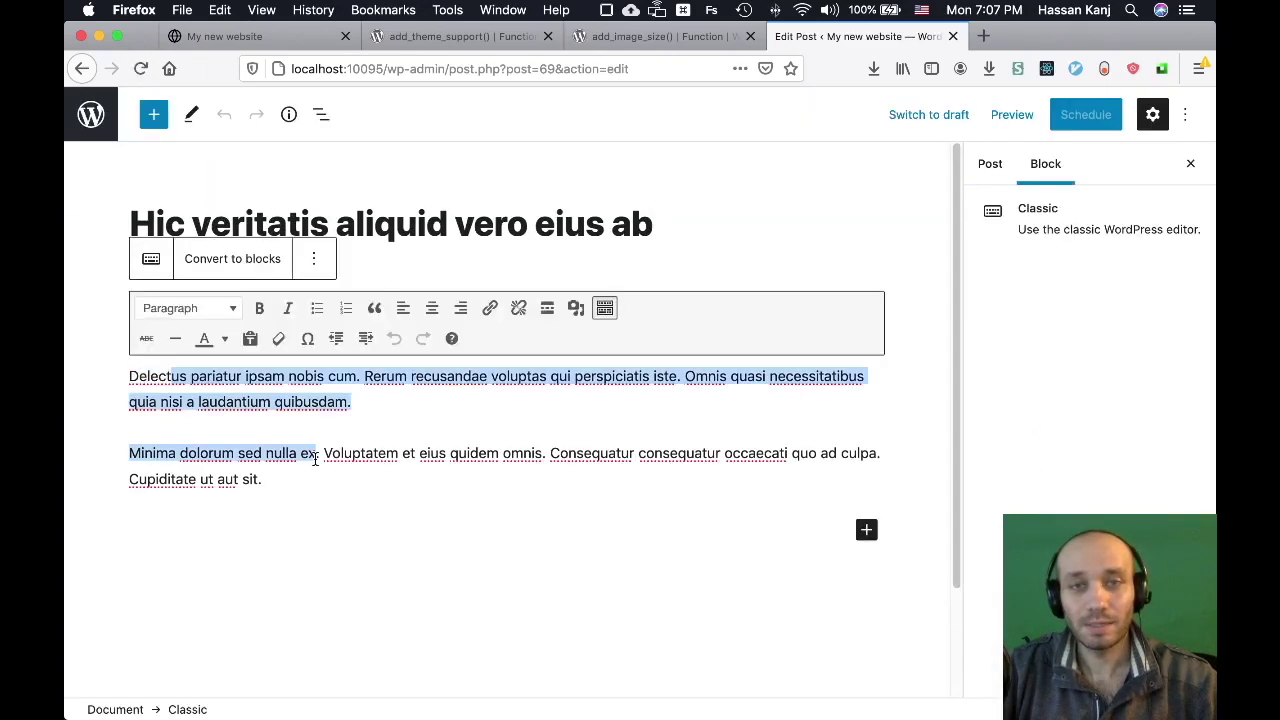
pyautogui.click(306, 497)
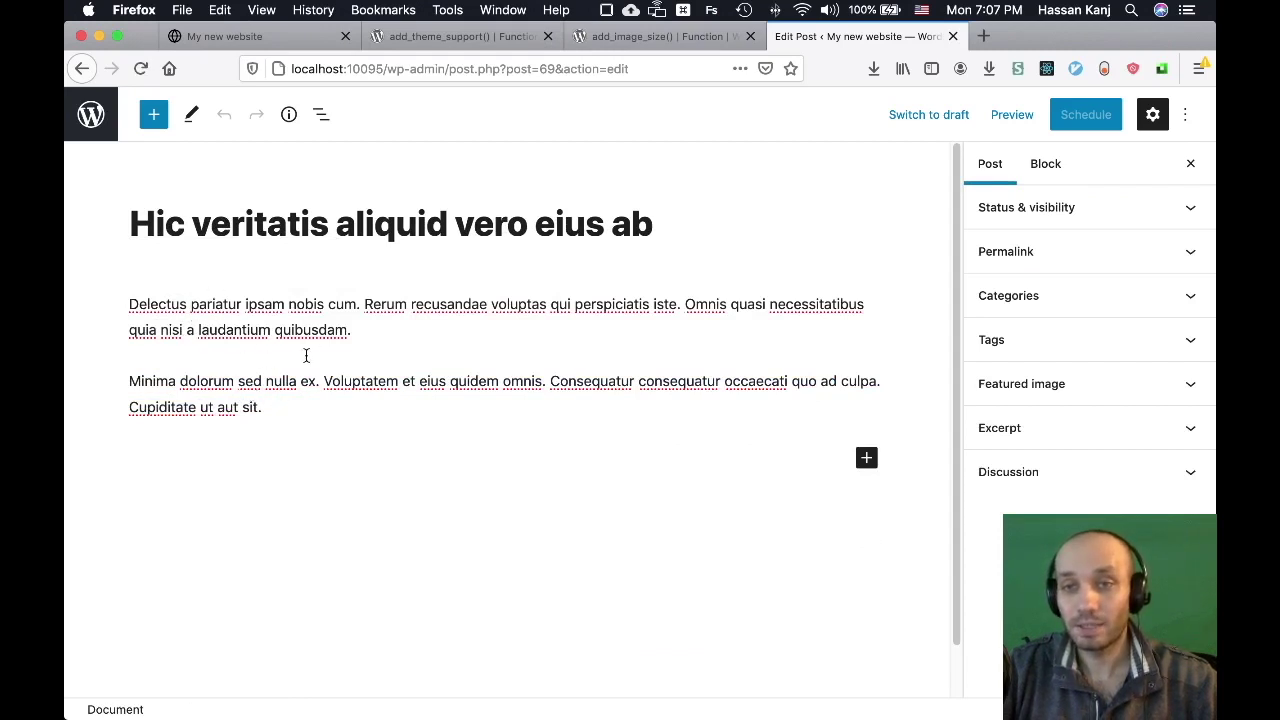
pyautogui.click(1187, 389)
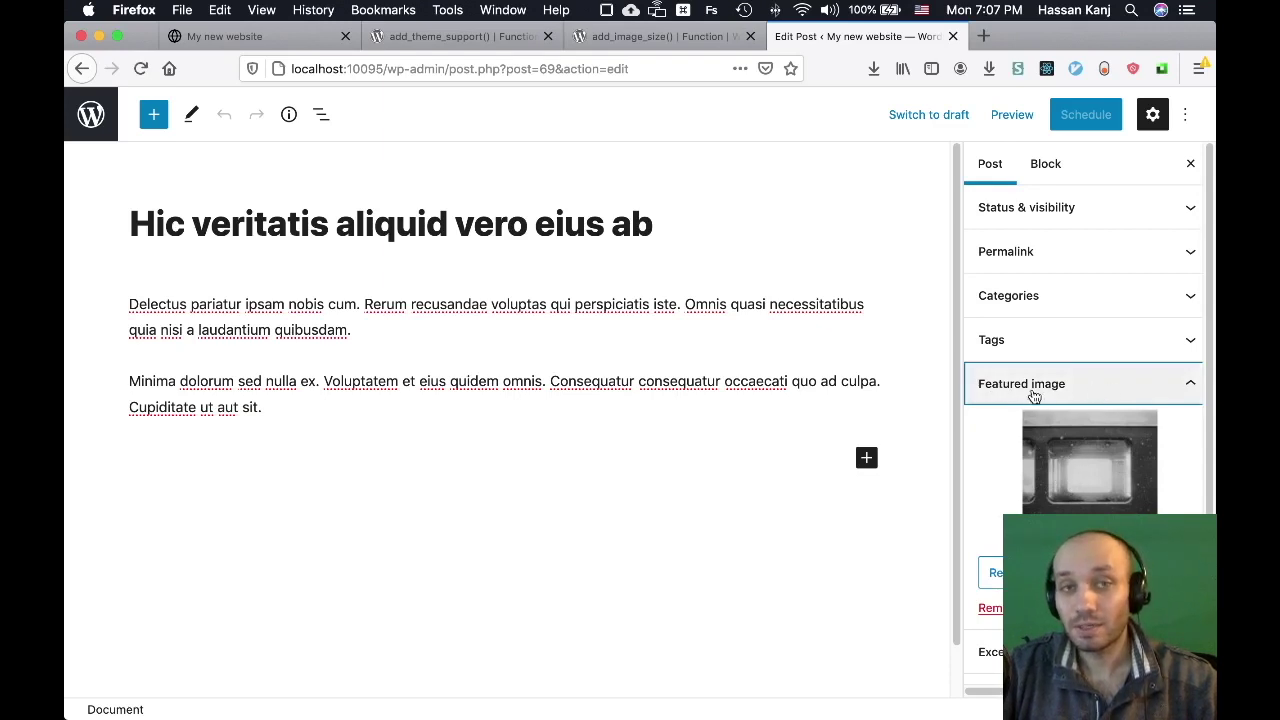
# - Leave the post editor and return to the list of all posts
pyautogui.click(447, 267)
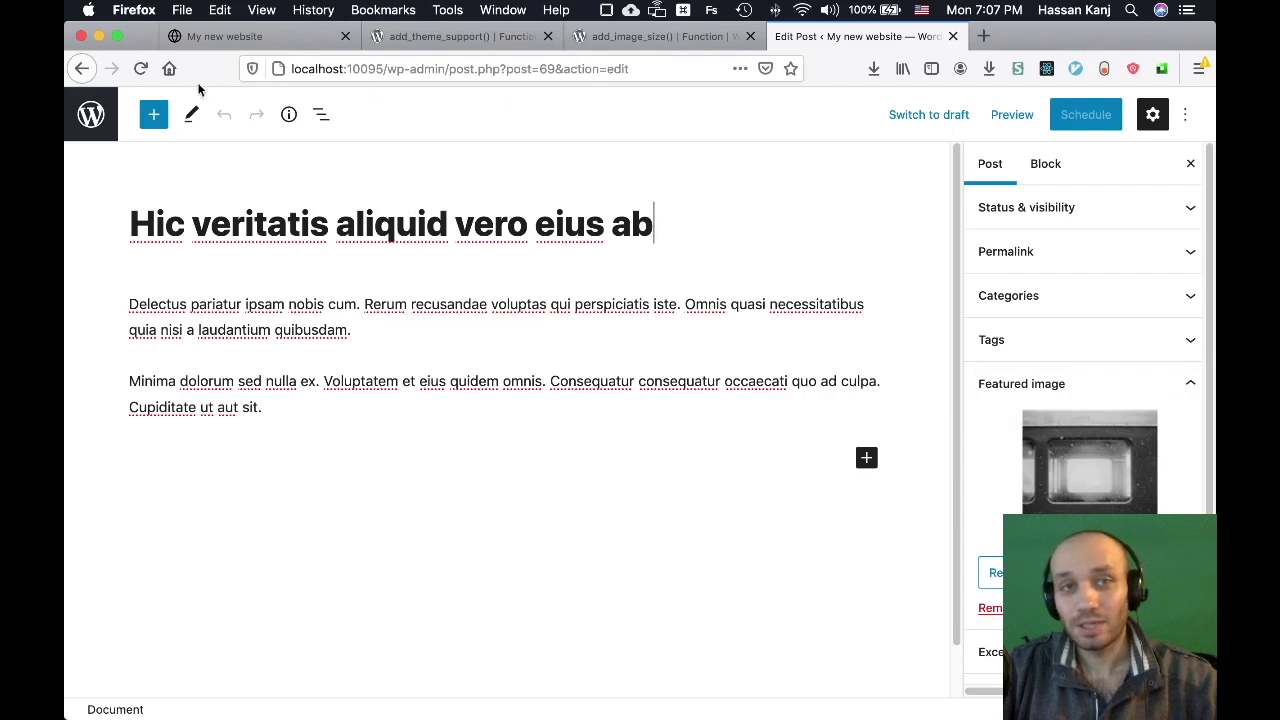
pyautogui.click(91, 117)
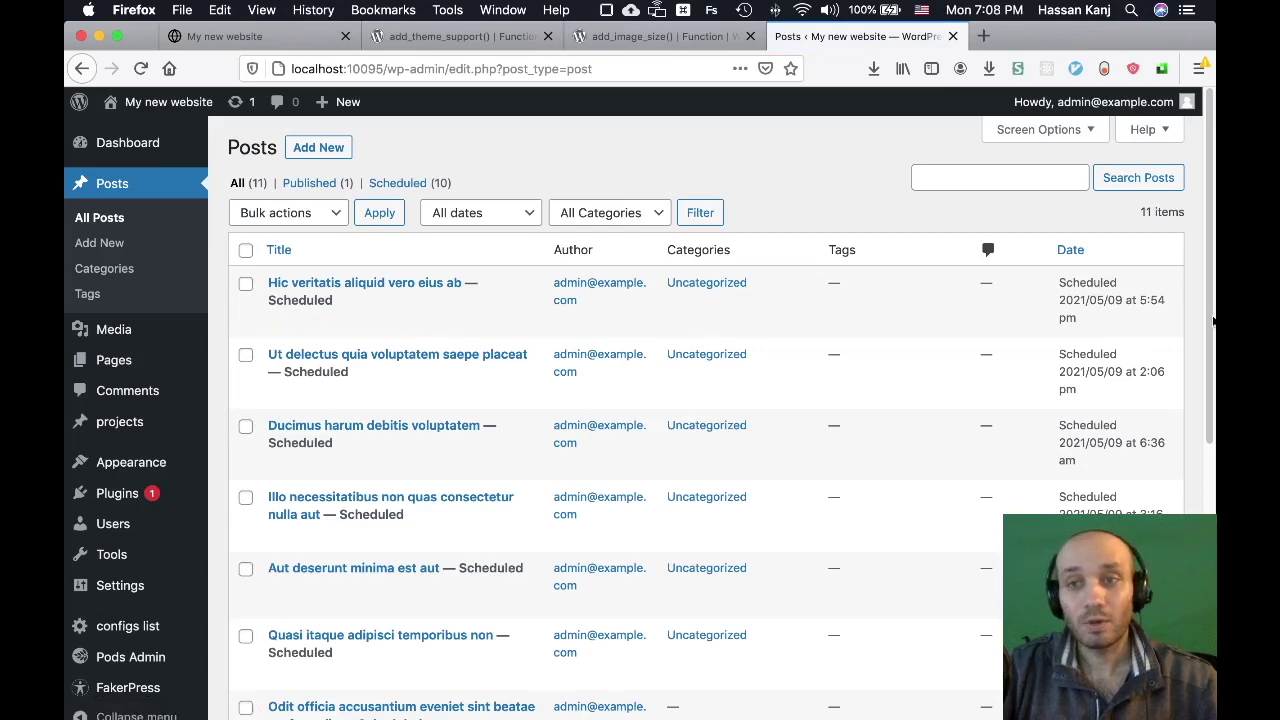
pyautogui.moveTo(1207, 314)
pyautogui.mouseDown()
pyautogui.moveTo(1207, 360)
pyautogui.moveTo(1206, 291)
pyautogui.mouseUp()
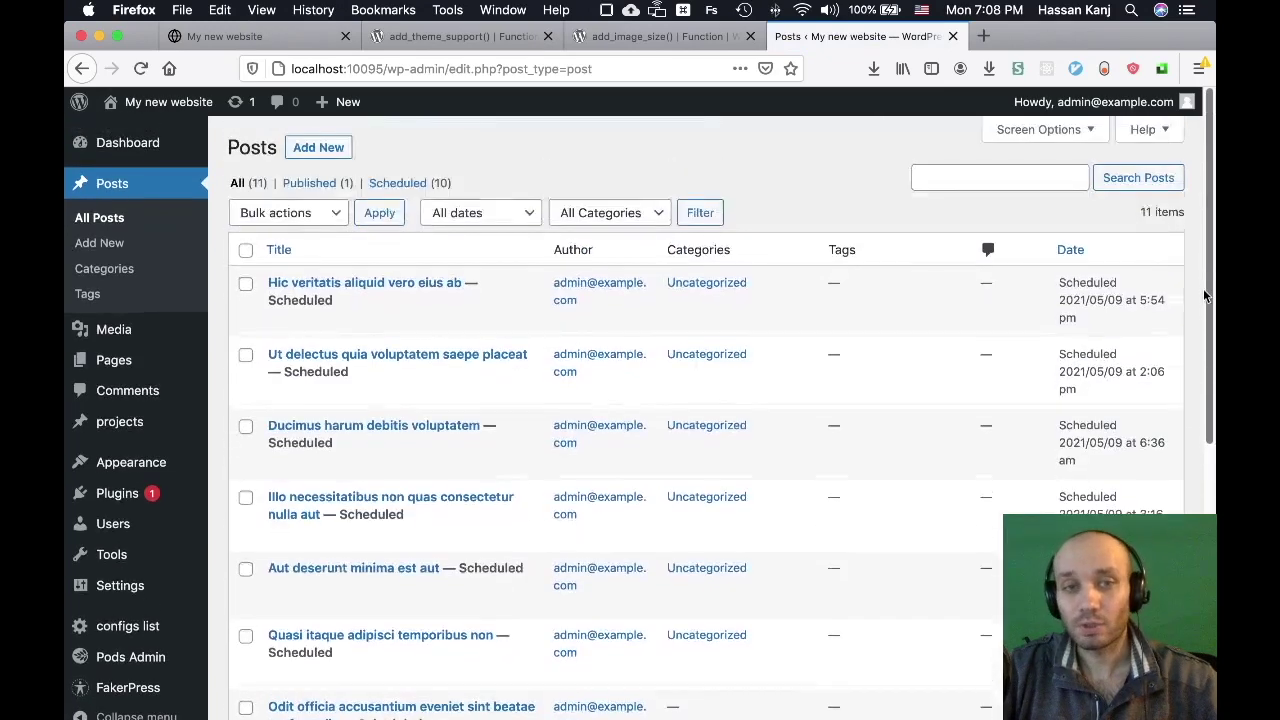
pyautogui.click(245, 250)
pyautogui.click(295, 213)
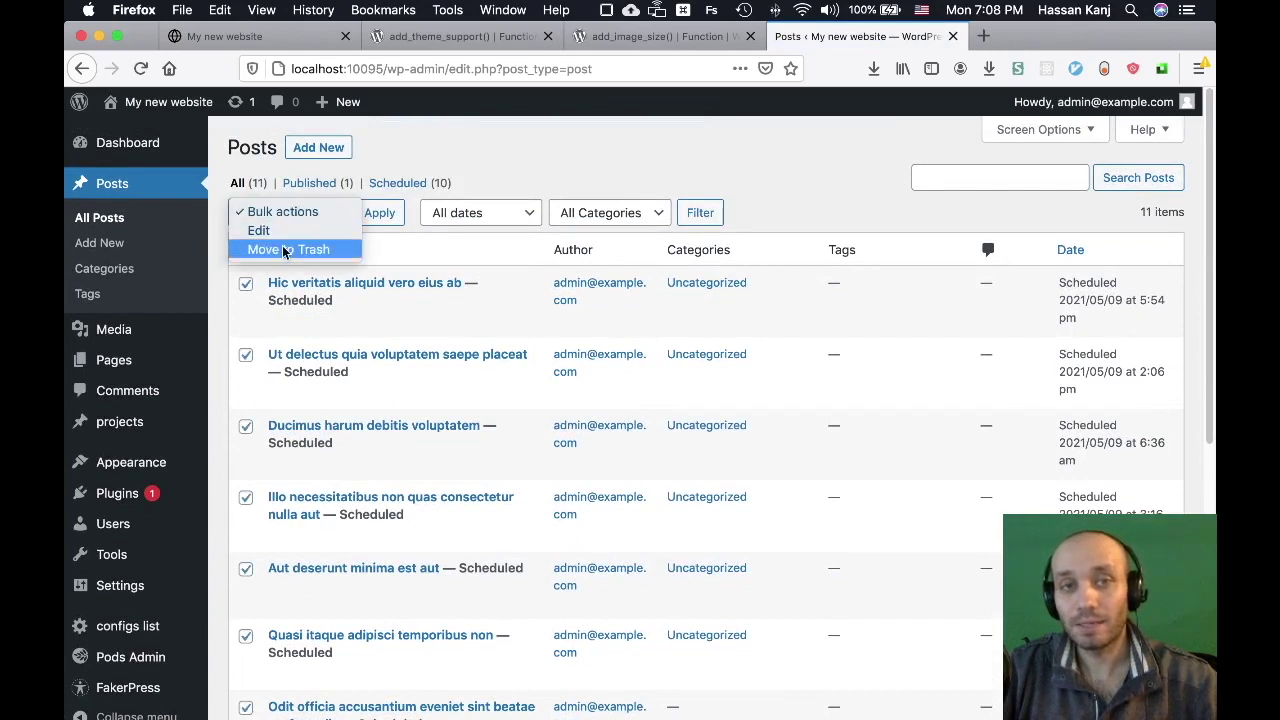
pyautogui.click(565, 180)
pyautogui.click(245, 250)
# - Erase all data generated by FakerPress, confirming with the phrase "Let it Go!"
pyautogui.scroll(-5, 1207, 331)
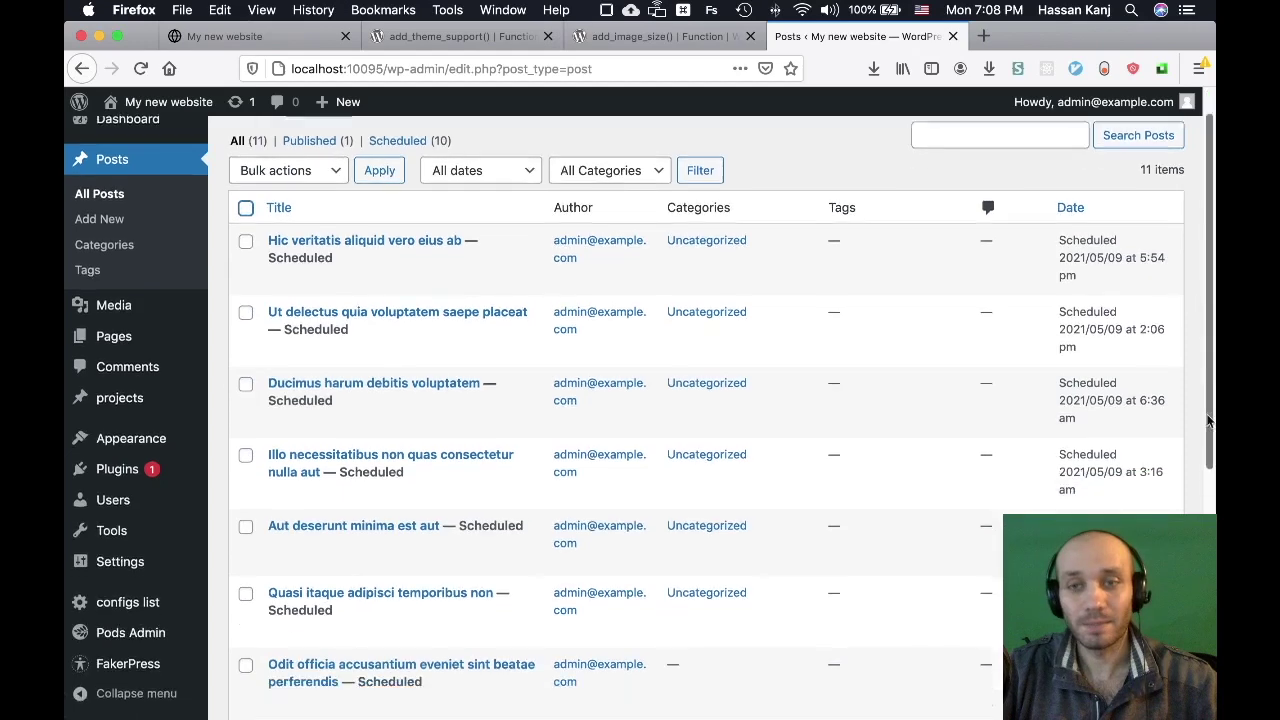
pyautogui.moveTo(118, 675)
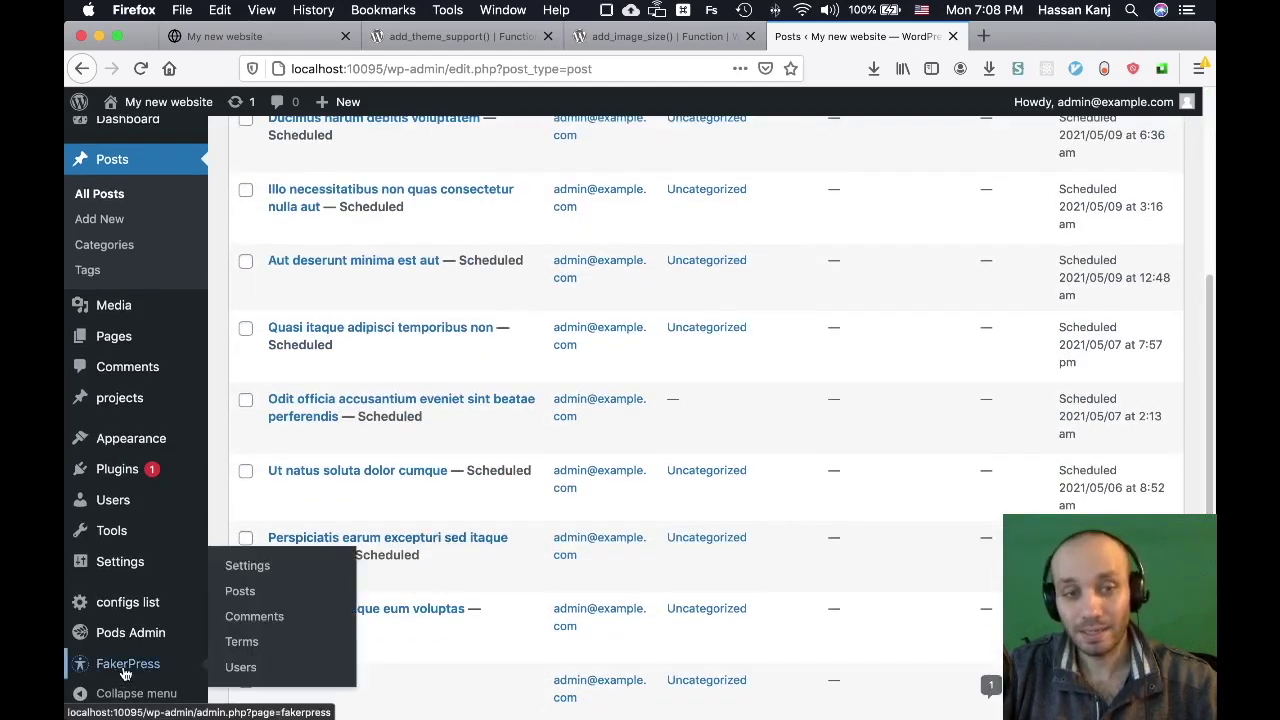
pyautogui.click(127, 672)
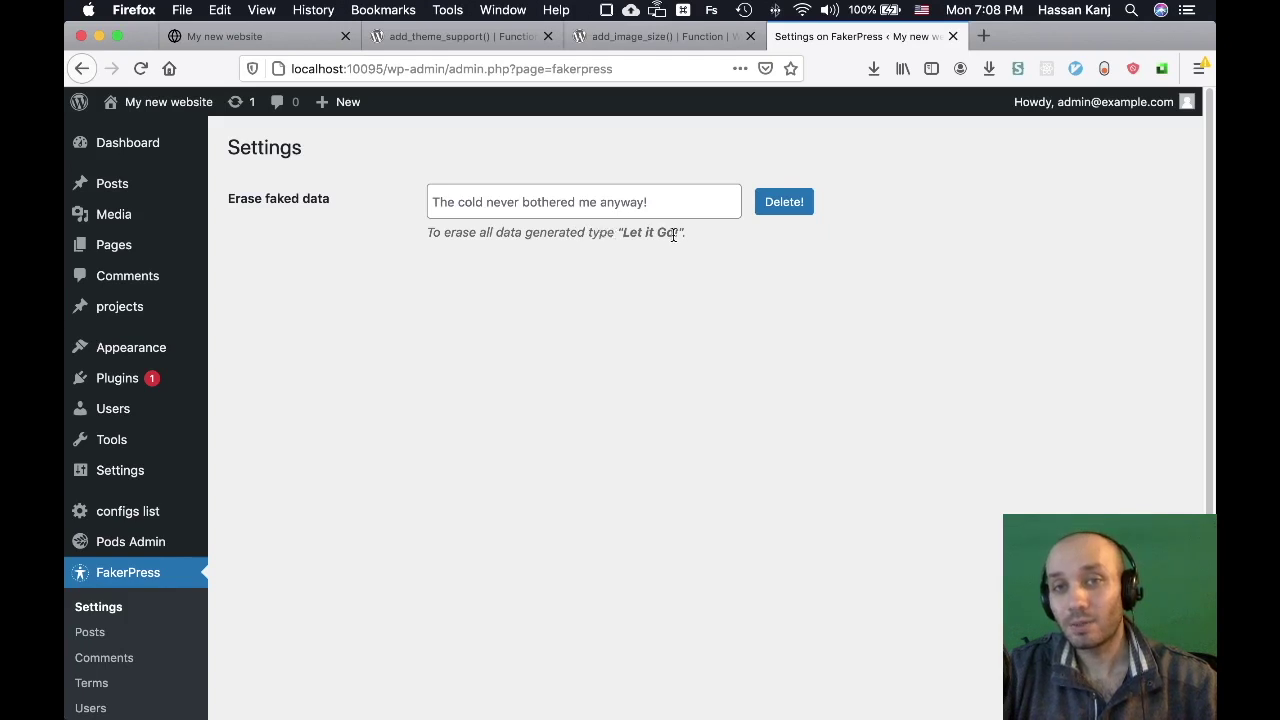
pyautogui.moveTo(673, 236); pyautogui.dragTo(625, 237)
pyautogui.press('cmd+c')
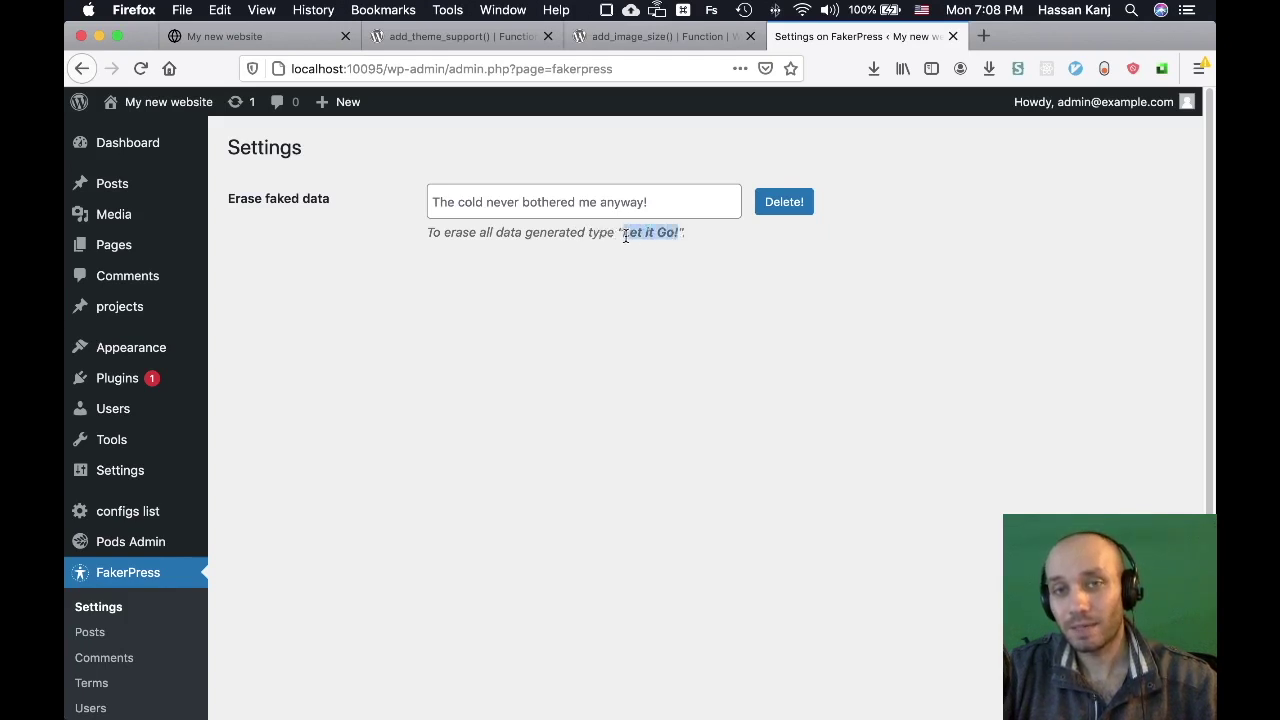
pyautogui.tripleClick(621, 201)
pyautogui.press('cmd+v')
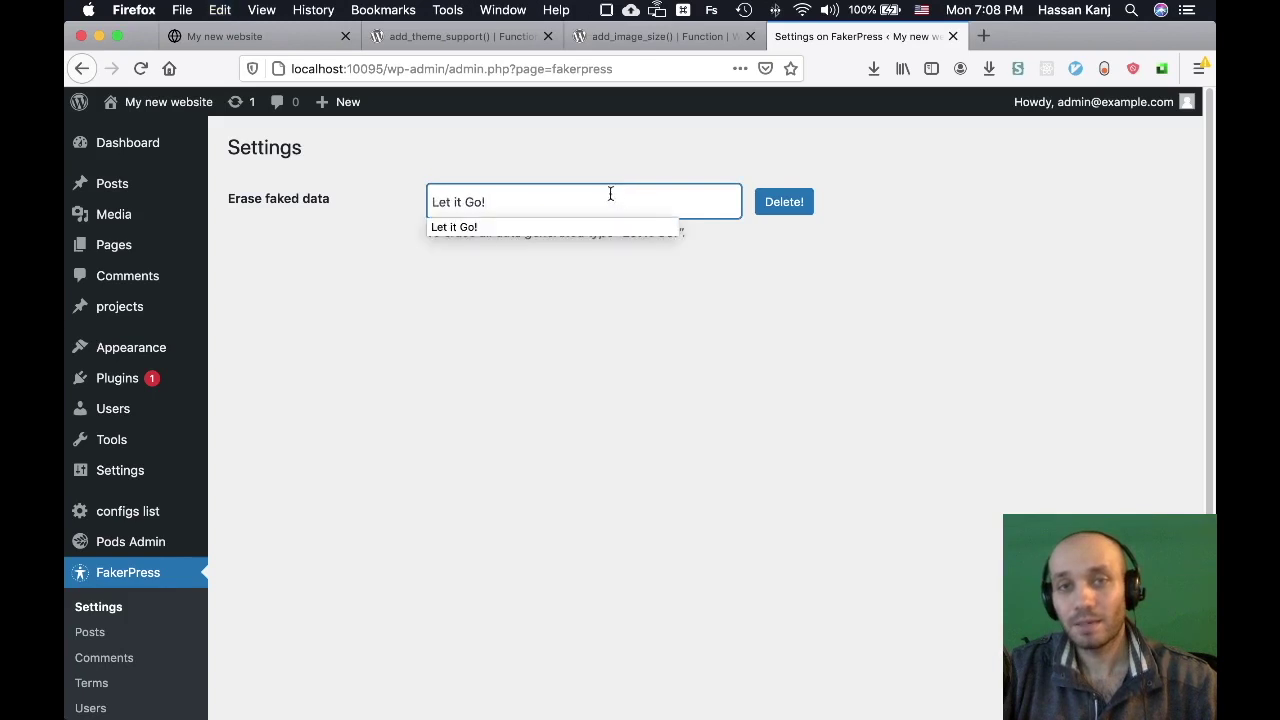
pyautogui.click(781, 206)
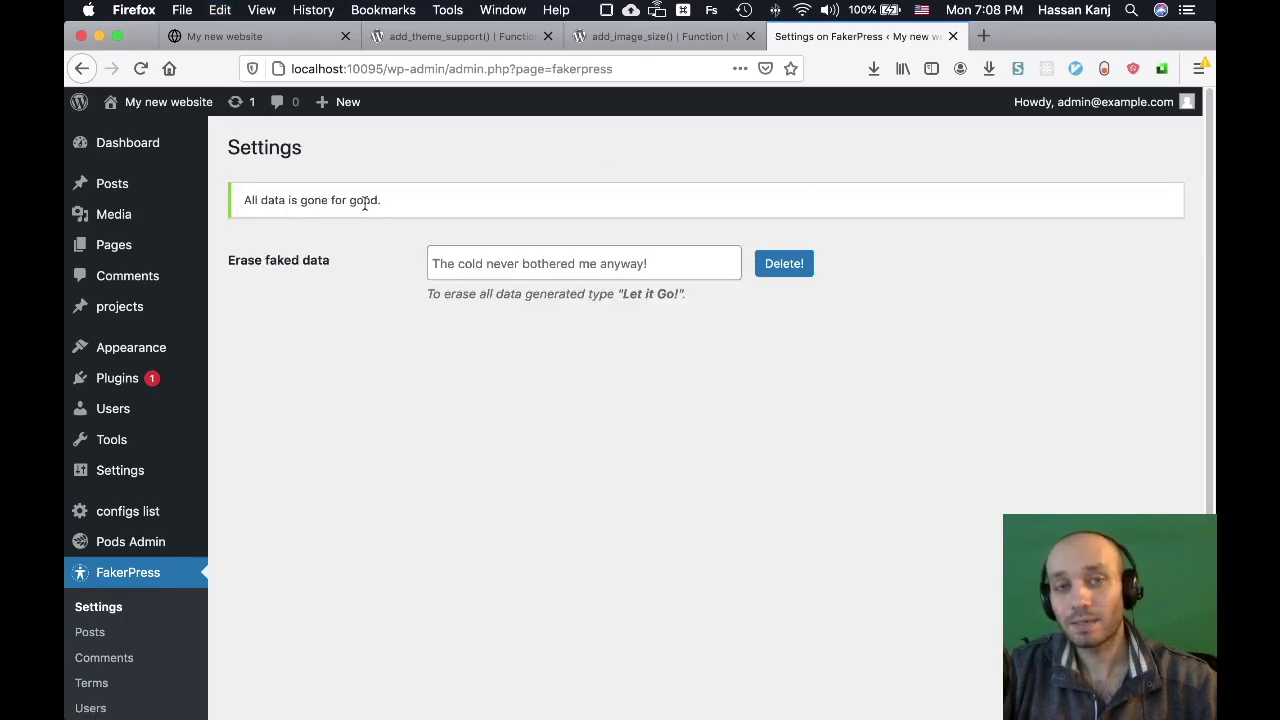
# - Open the list of all posts to check which posts remain after the erase
pyautogui.click(118, 186)
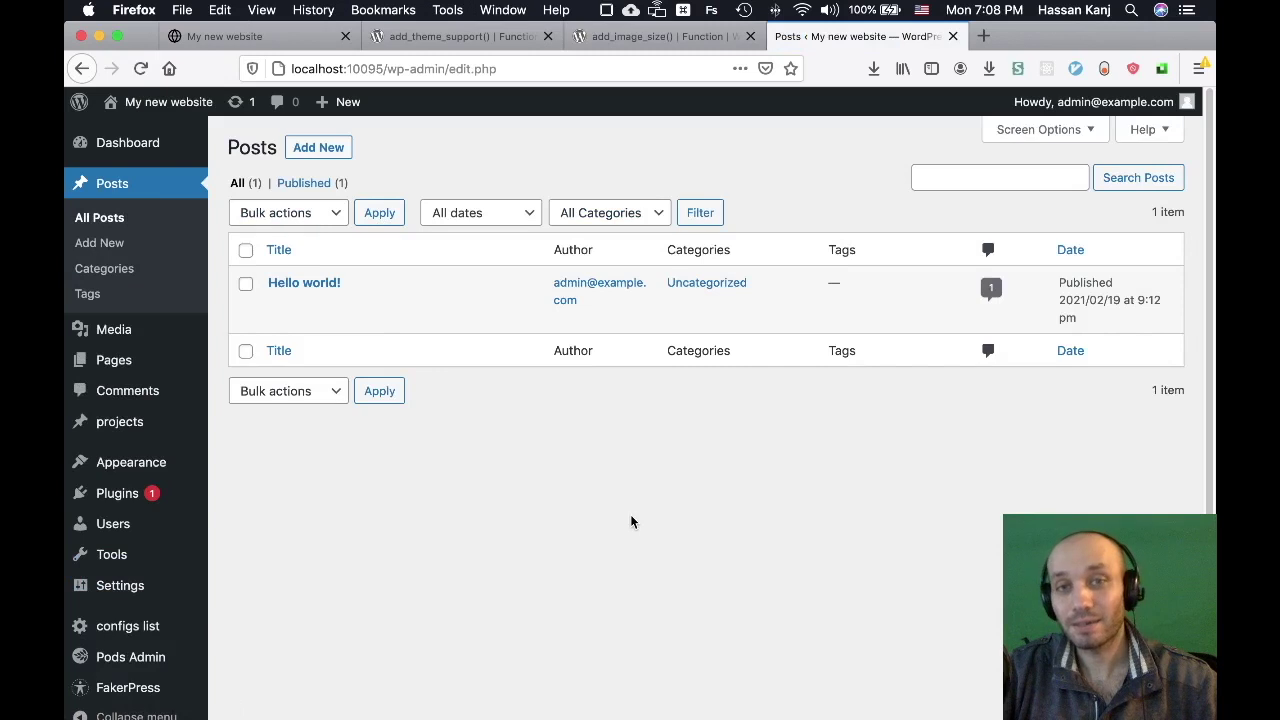
pyautogui.moveTo(411, 332)
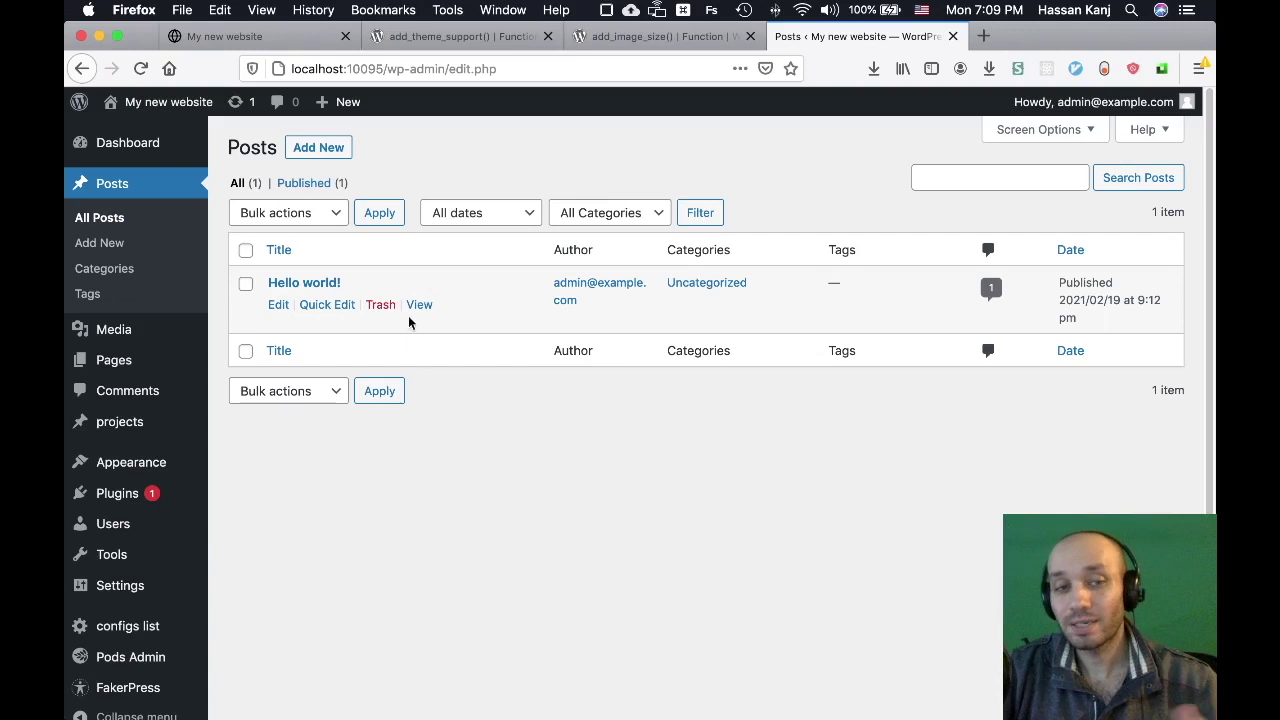
pyautogui.moveTo(133, 686)
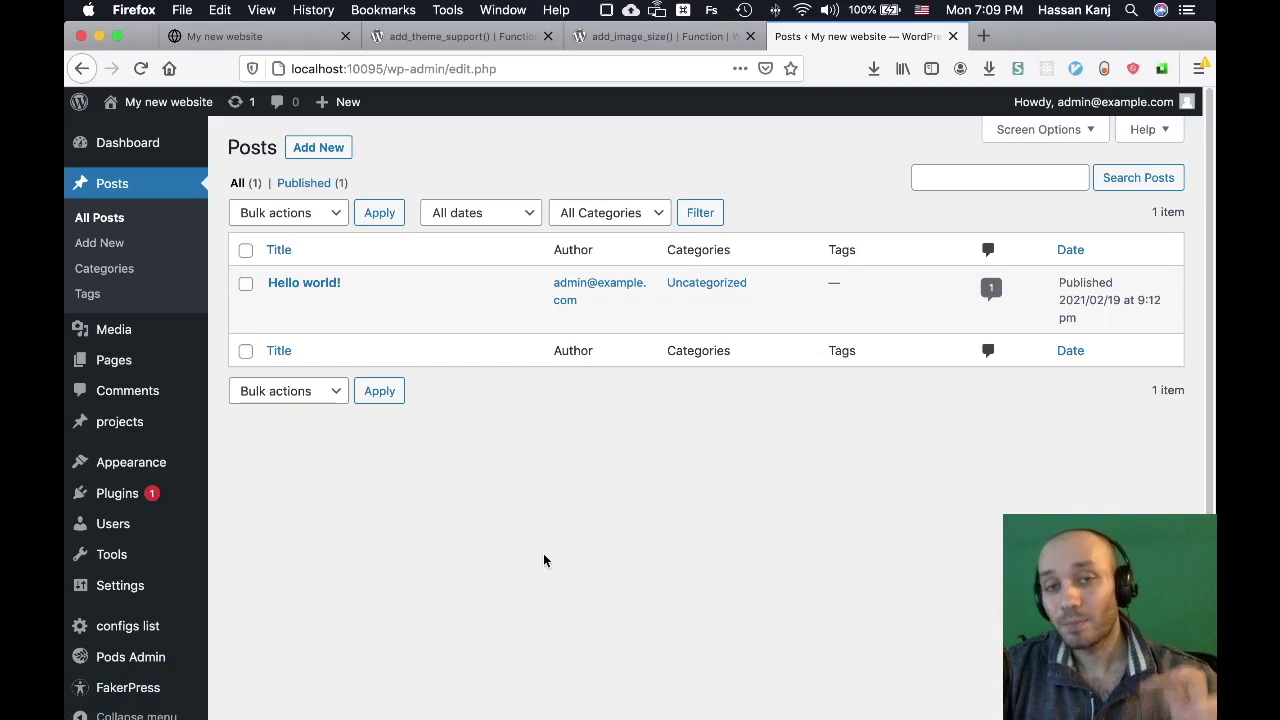
# - Create a custom post type in Pods with the singular label "book" and the plural label "books"
pyautogui.moveTo(110, 660)
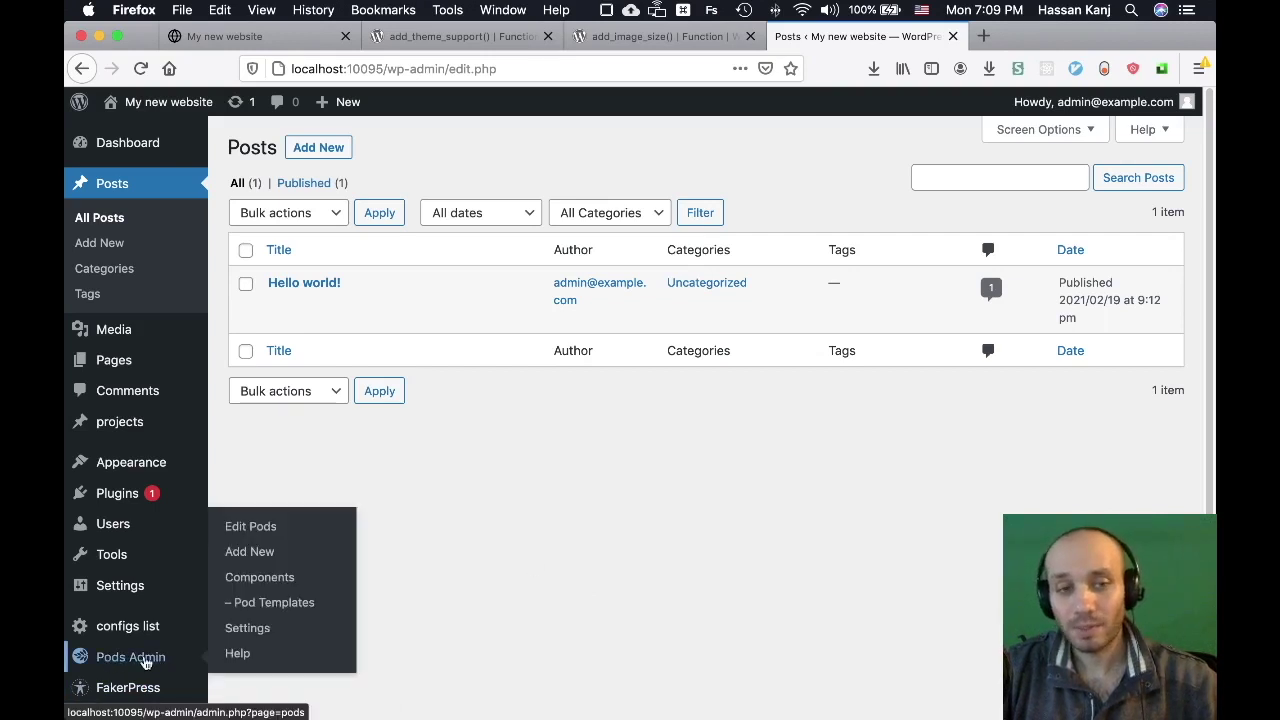
pyautogui.click(267, 555)
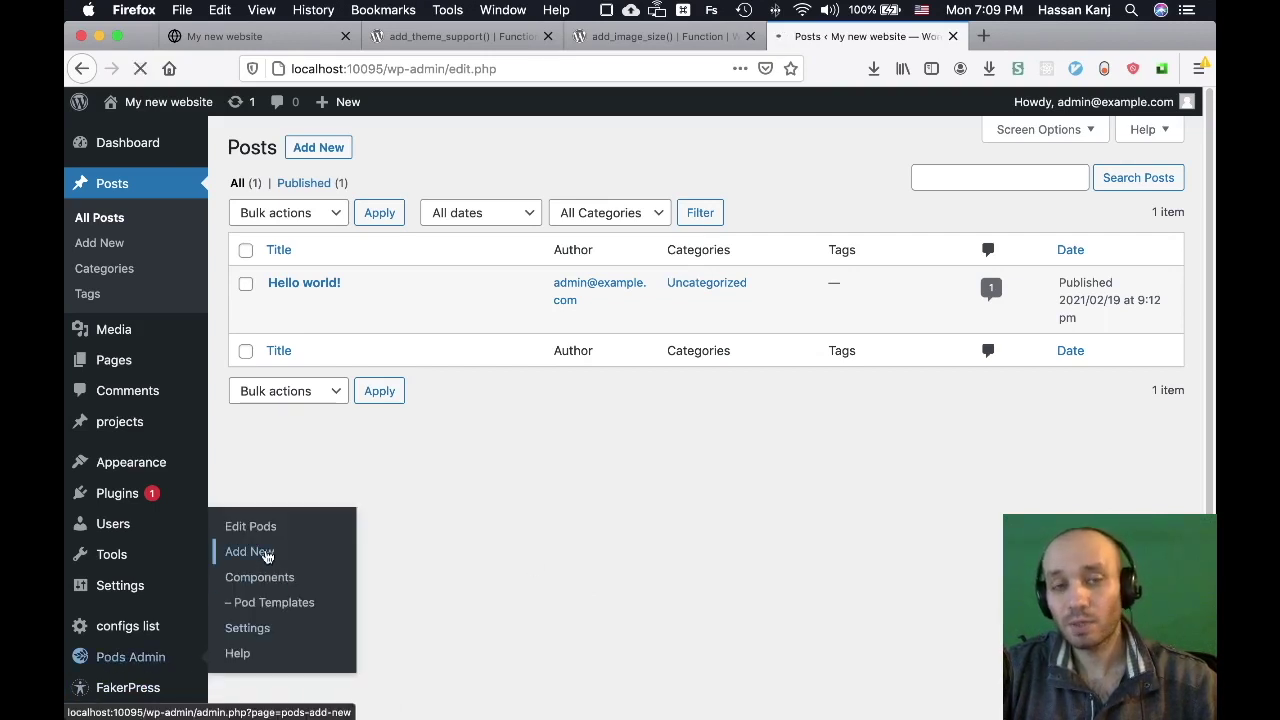
pyautogui.click(466, 403)
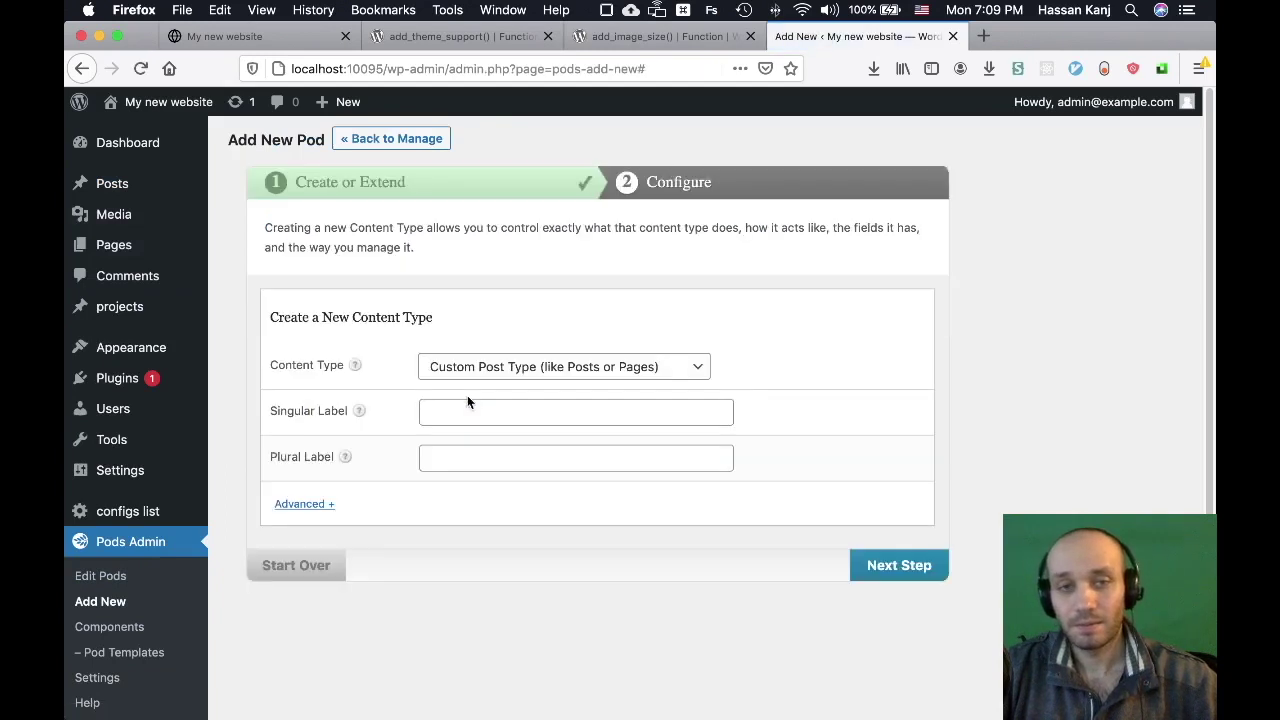
pyautogui.click(506, 408)
pyautogui.write('book')
pyautogui.press('Tab')
pyautogui.write('b')
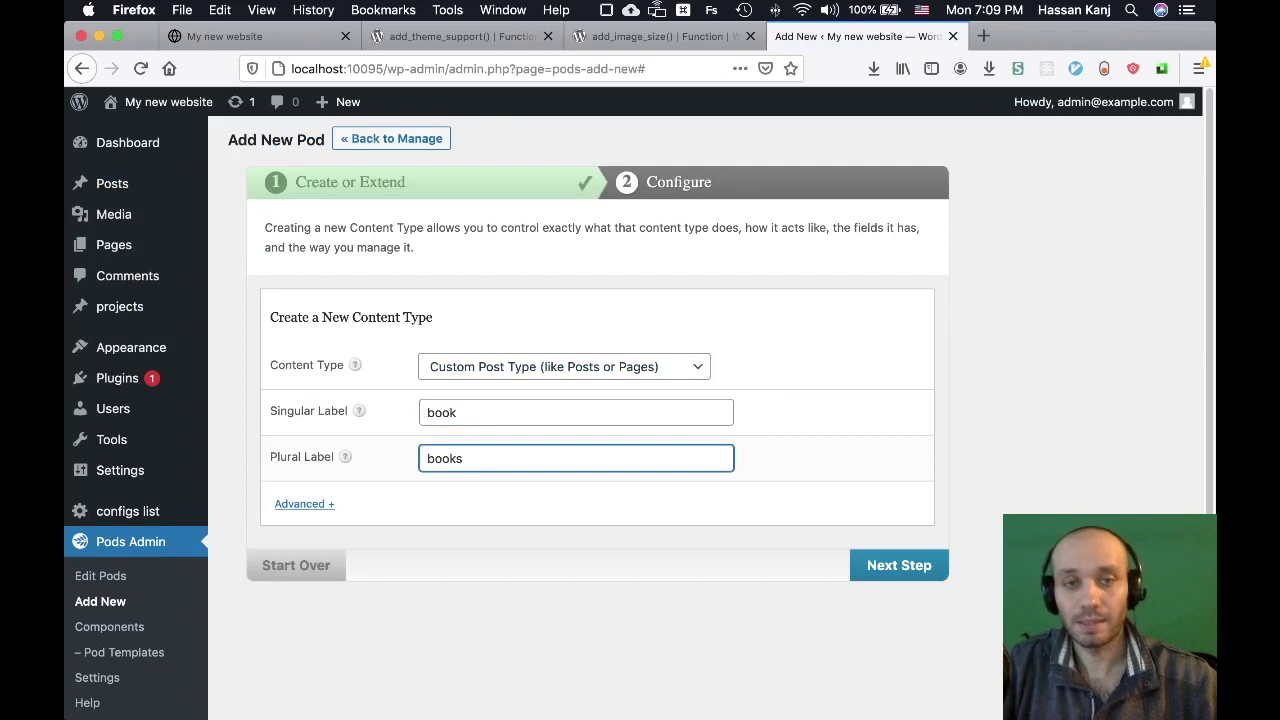
pyautogui.click(290, 505)
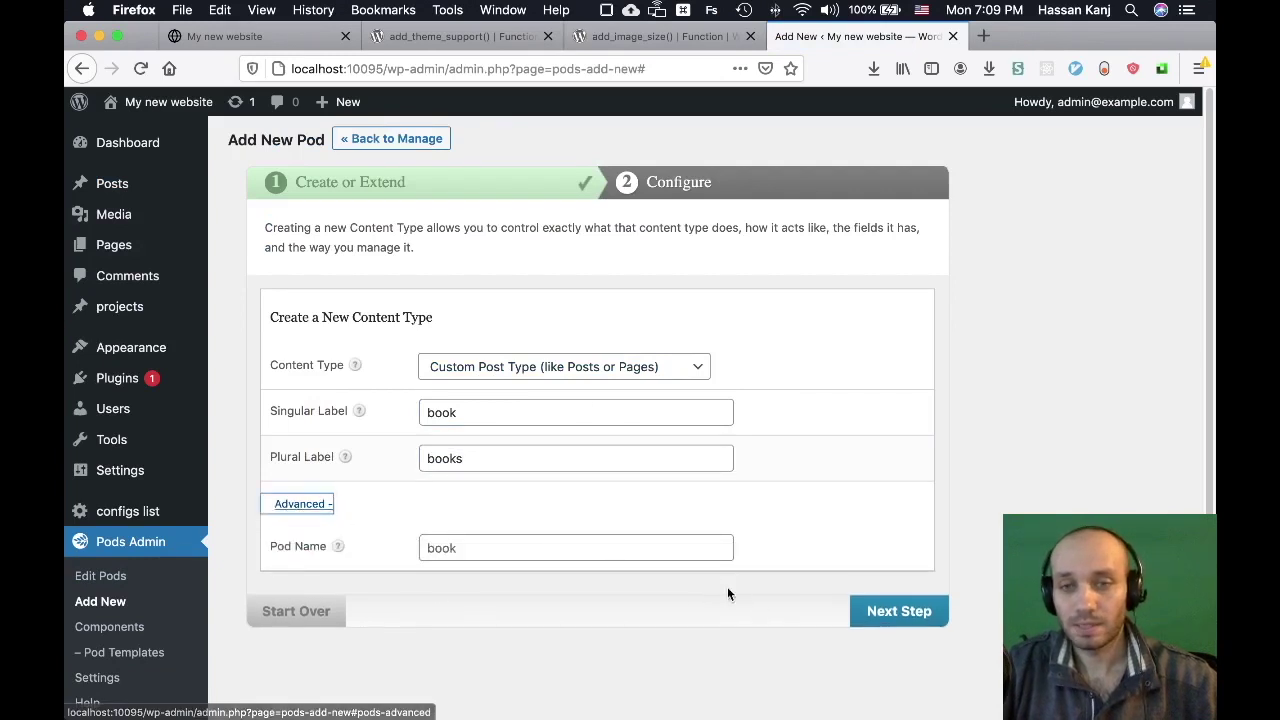
pyautogui.click(864, 611)
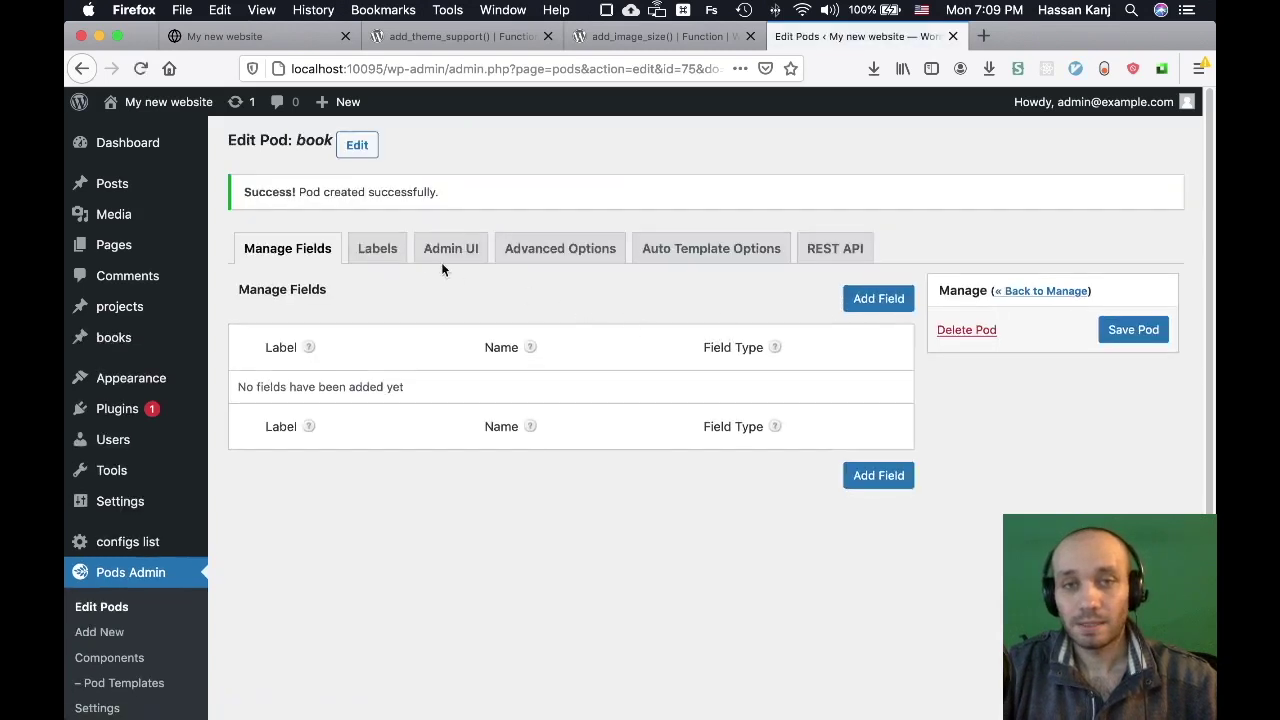
# - Enable Featured Image support in the book pod's advanced options and save the pod
pyautogui.click(547, 257)
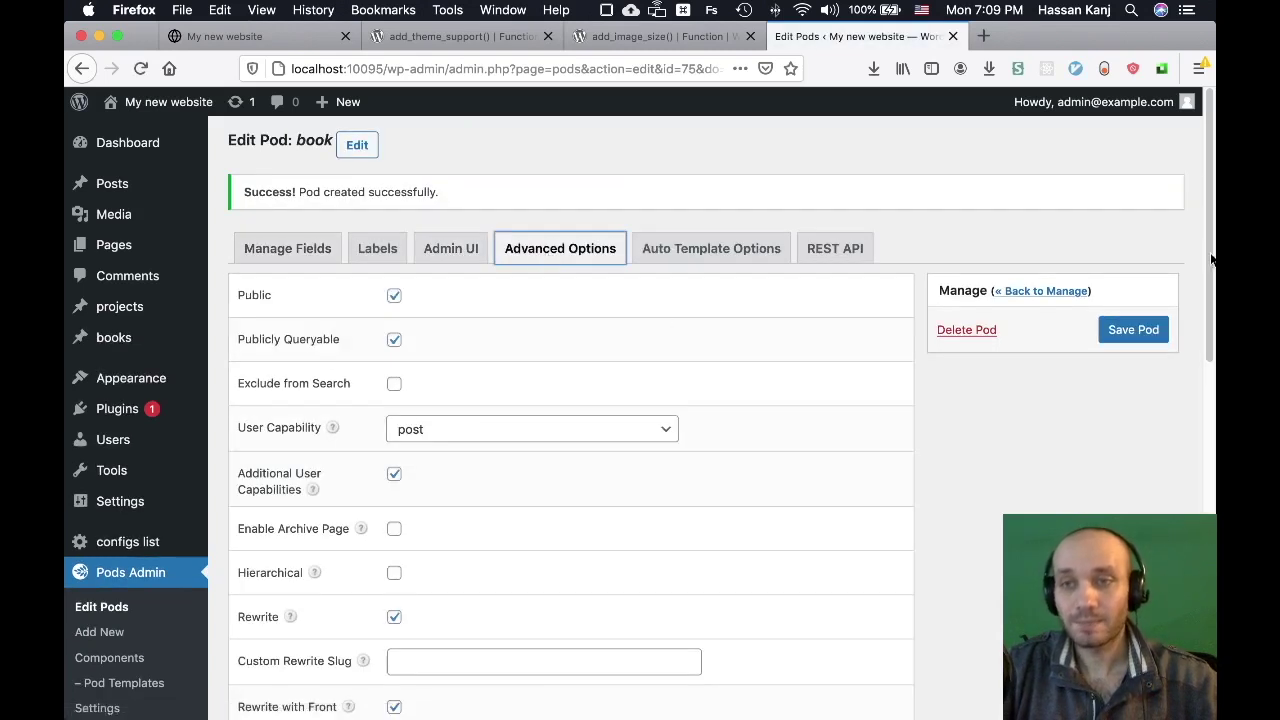
pyautogui.scroll(-10, 1207, 256)
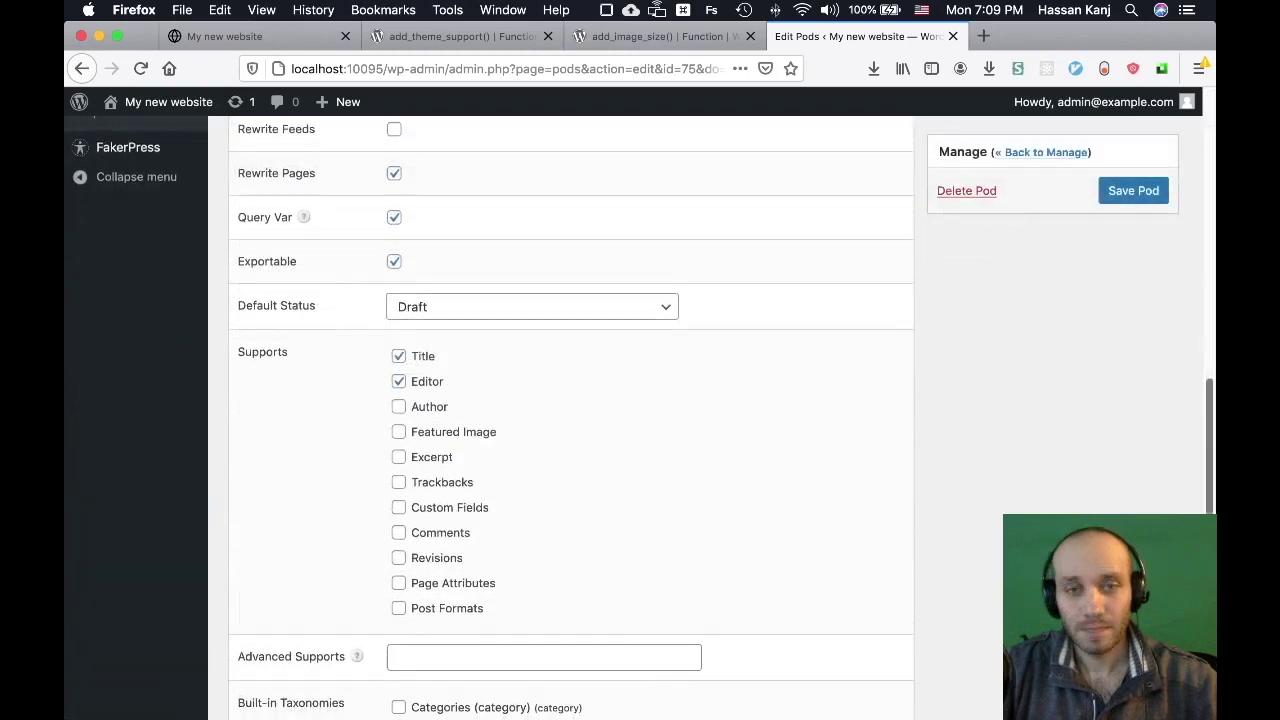
pyautogui.click(399, 435)
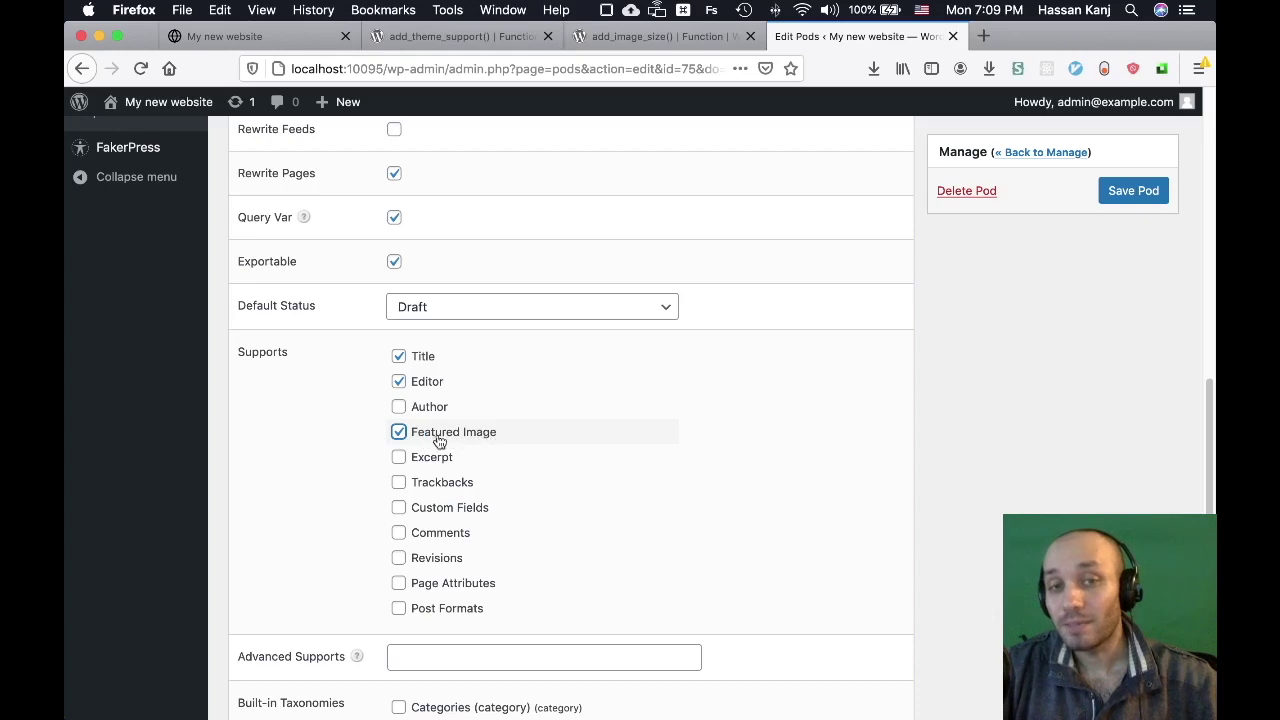
pyautogui.click(1152, 192)
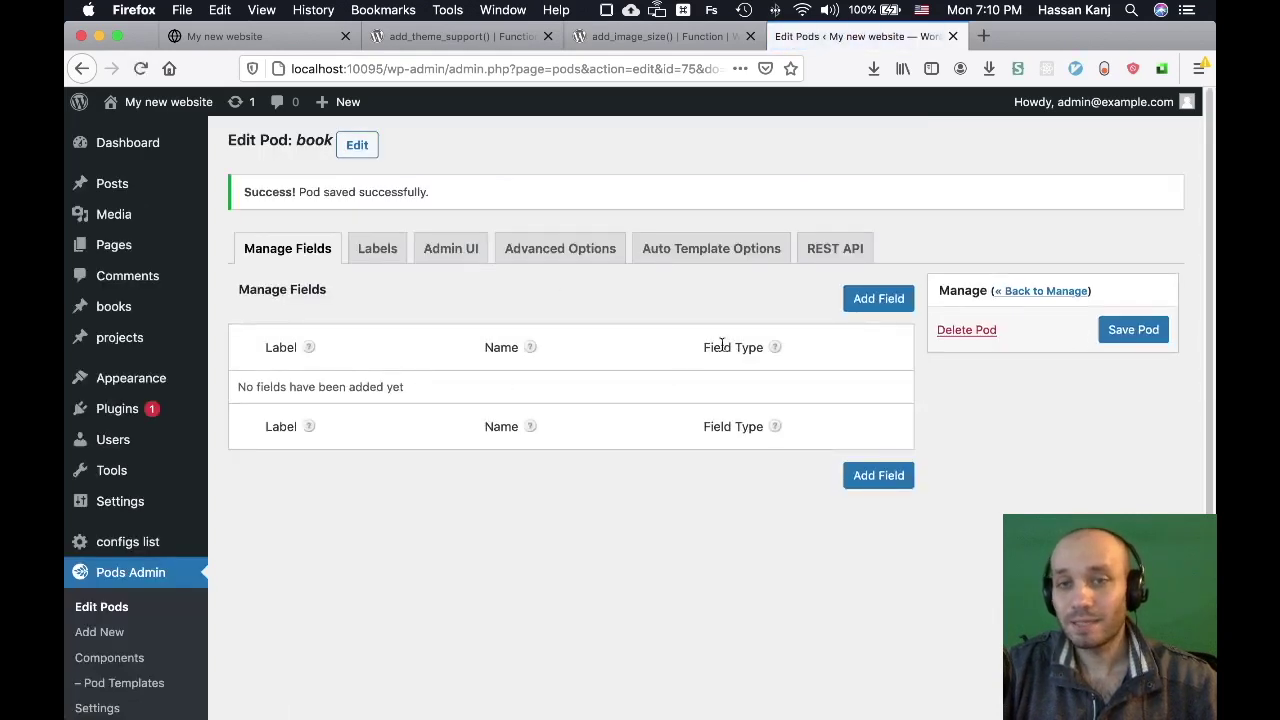
# - Add a plain text field labelled and named "isbn" to the book pod, and save the pod
pyautogui.click(877, 298)
pyautogui.click(440, 277)
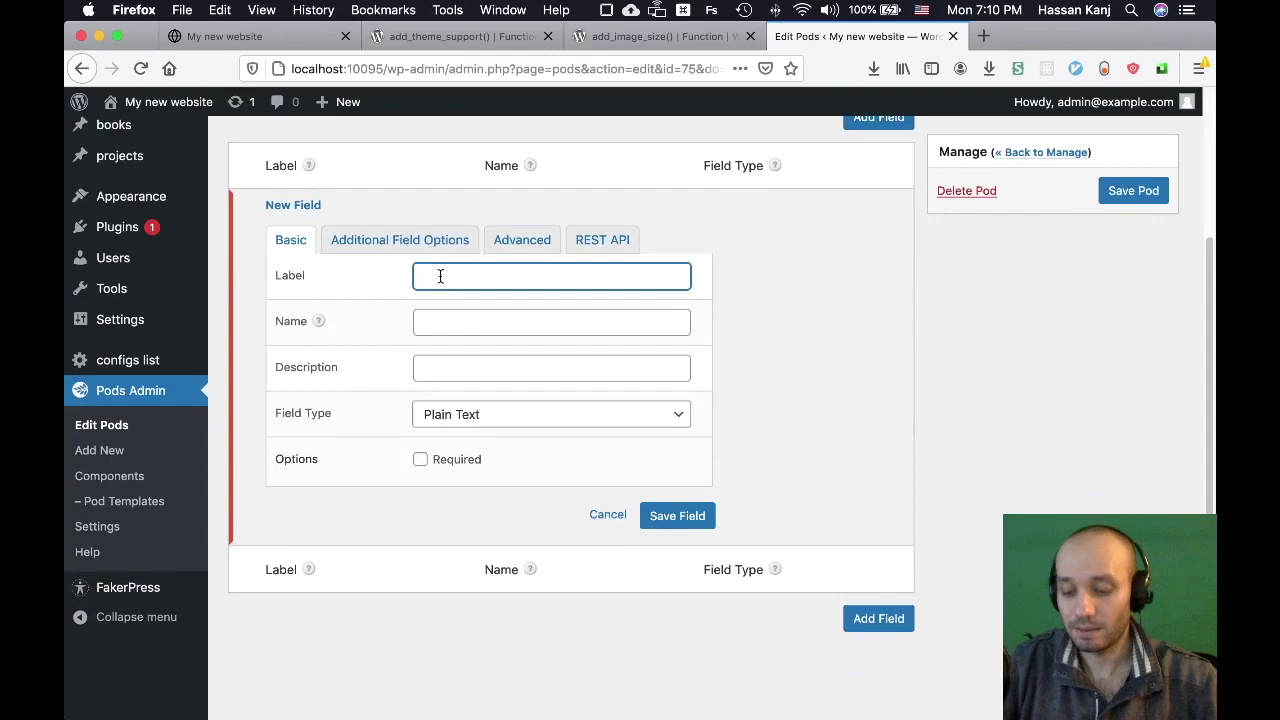
pyautogui.press('Tab')
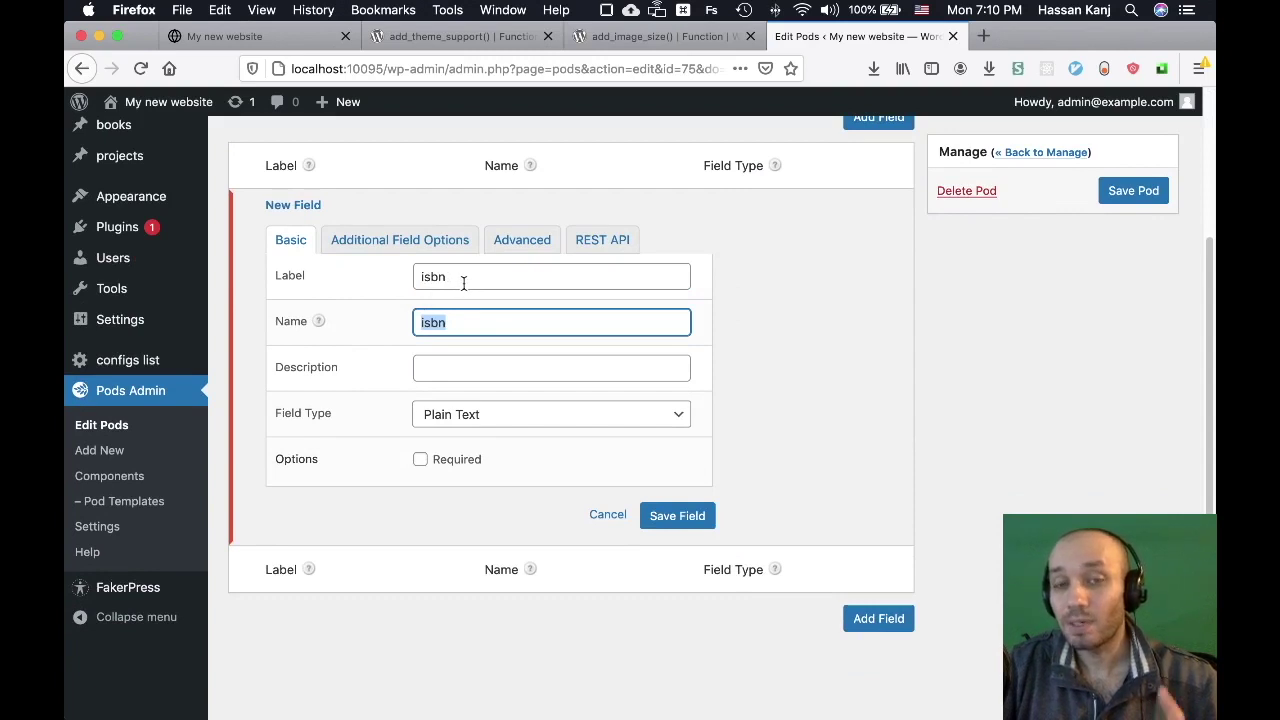
pyautogui.click(677, 515)
pyautogui.click(1111, 228)
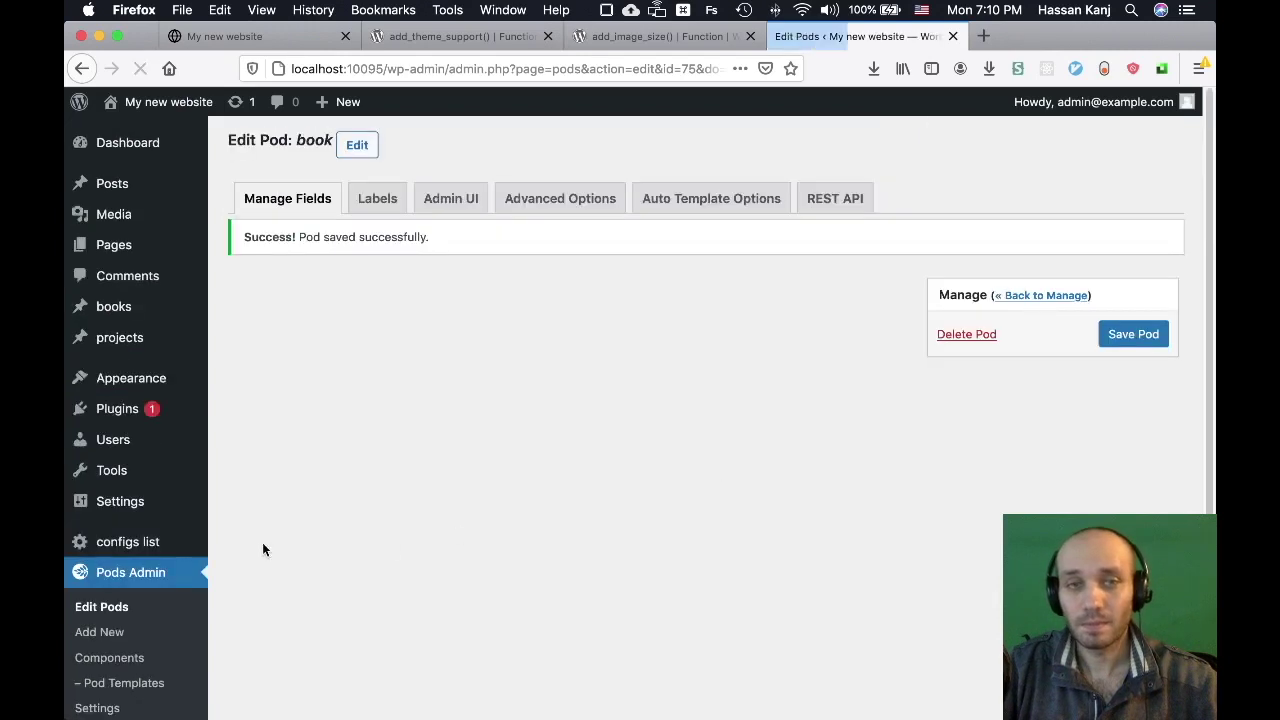
# - Check the list of books and set the FakerPress post generator's quantity range to 10 to 30
pyautogui.click(122, 311)
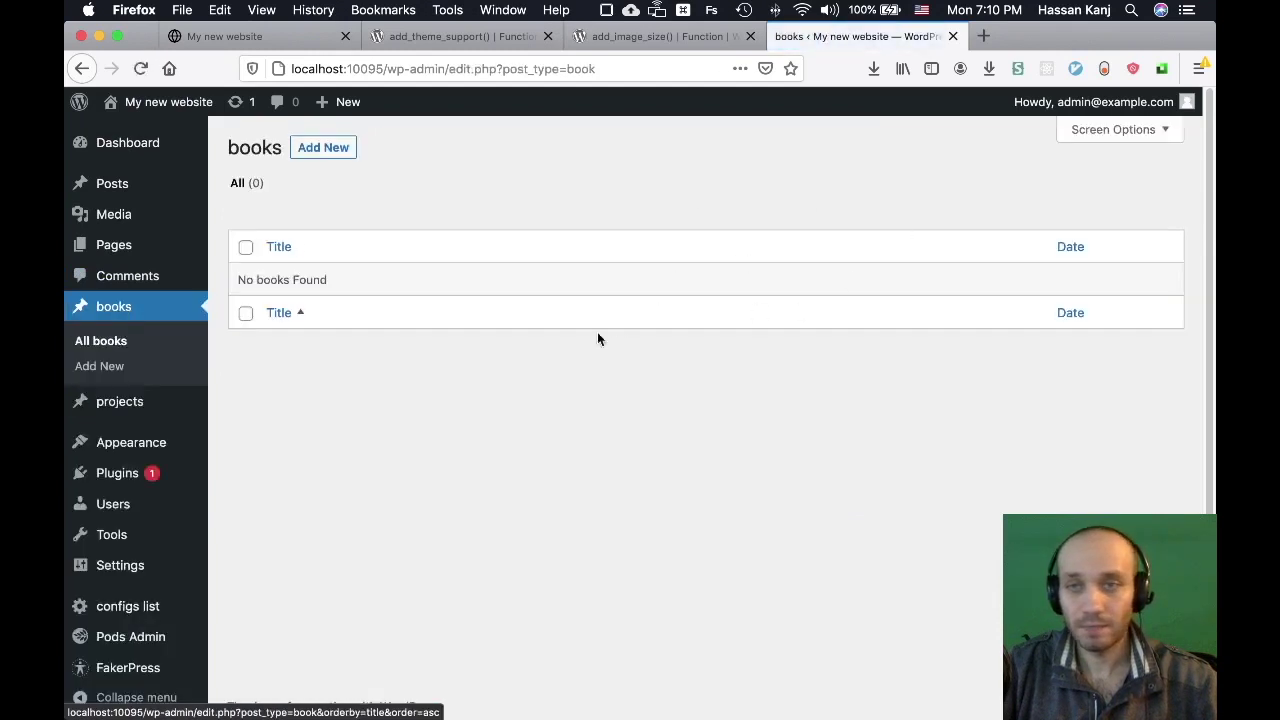
pyautogui.click(128, 670)
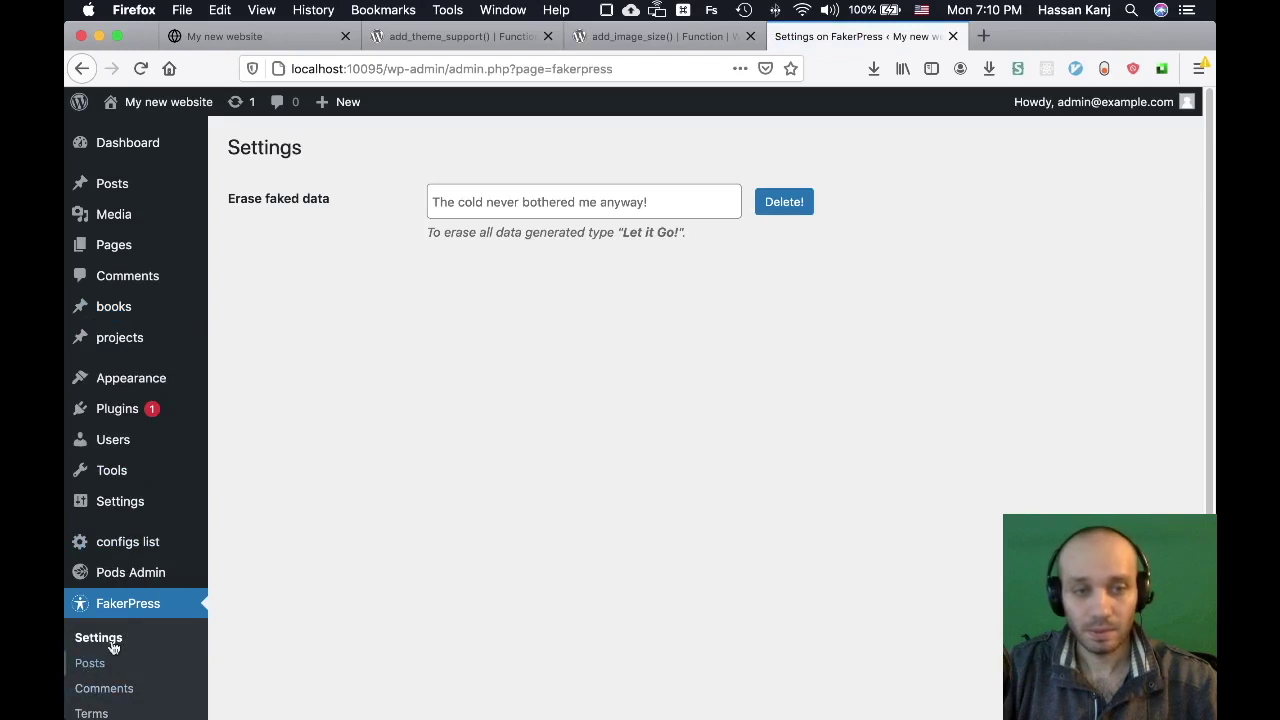
pyautogui.click(101, 664)
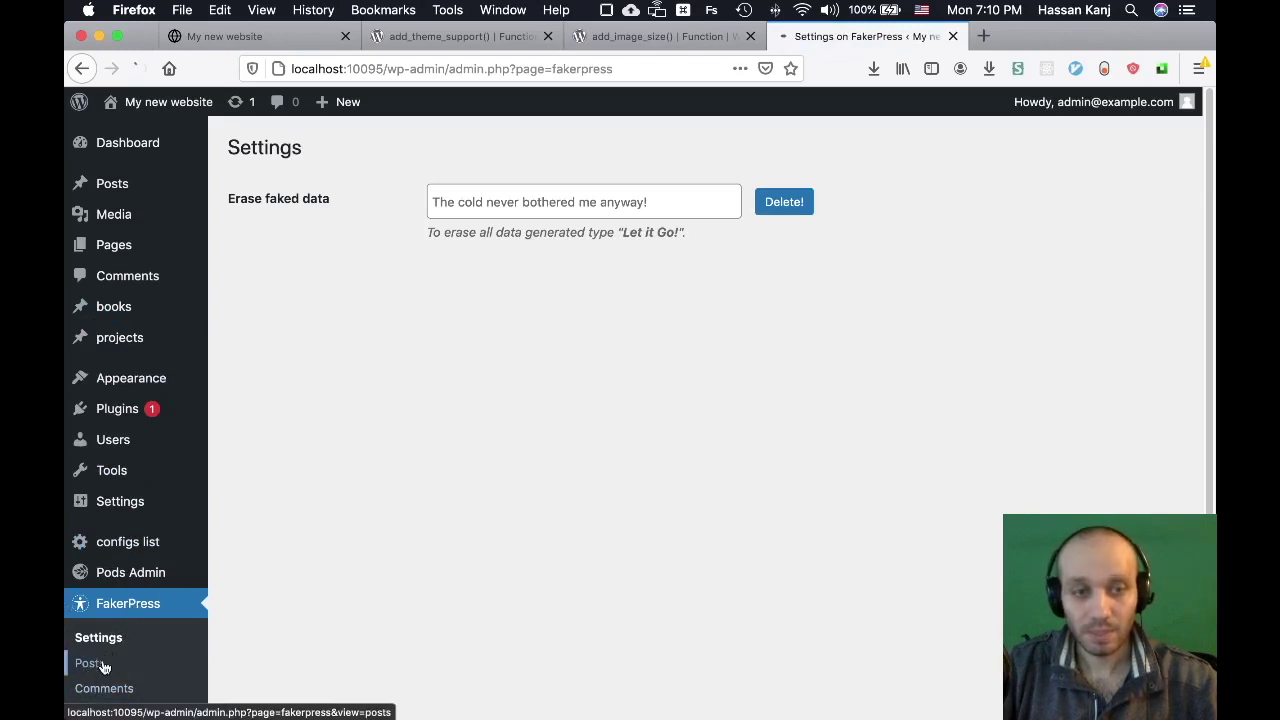
pyautogui.click(463, 203)
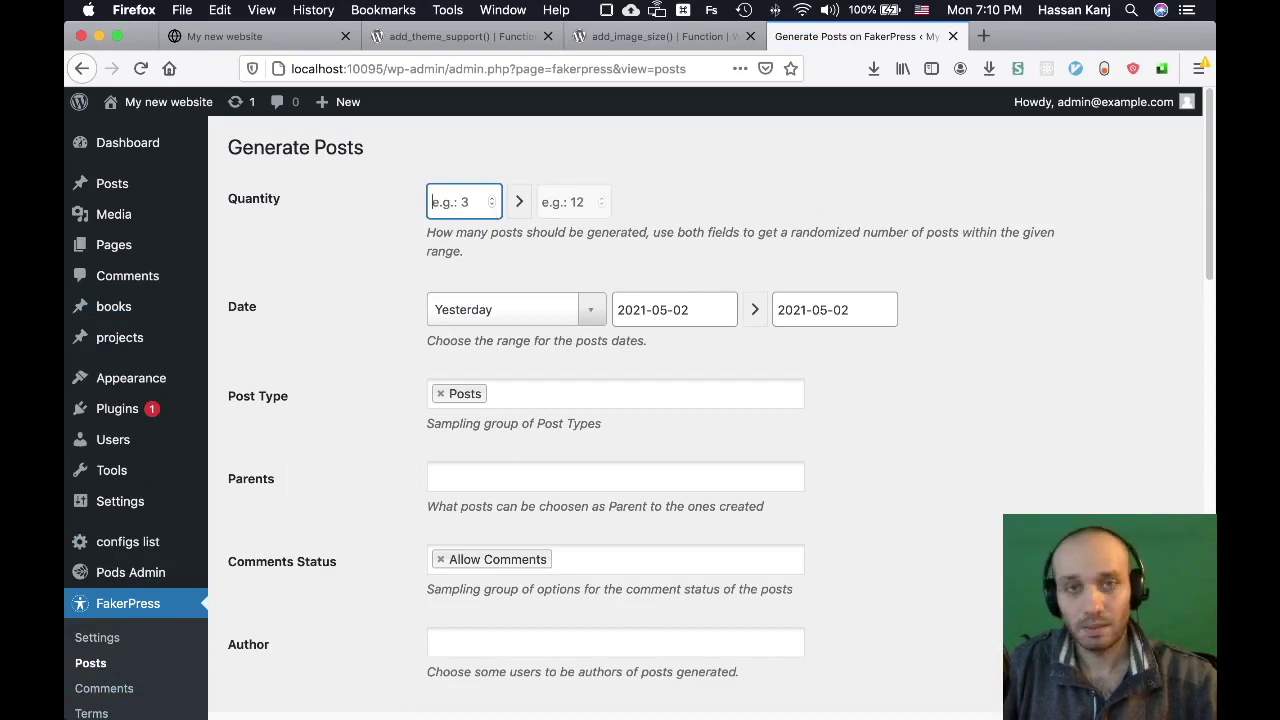
pyautogui.write('10')
pyautogui.press('Tab')
pyautogui.write('30')
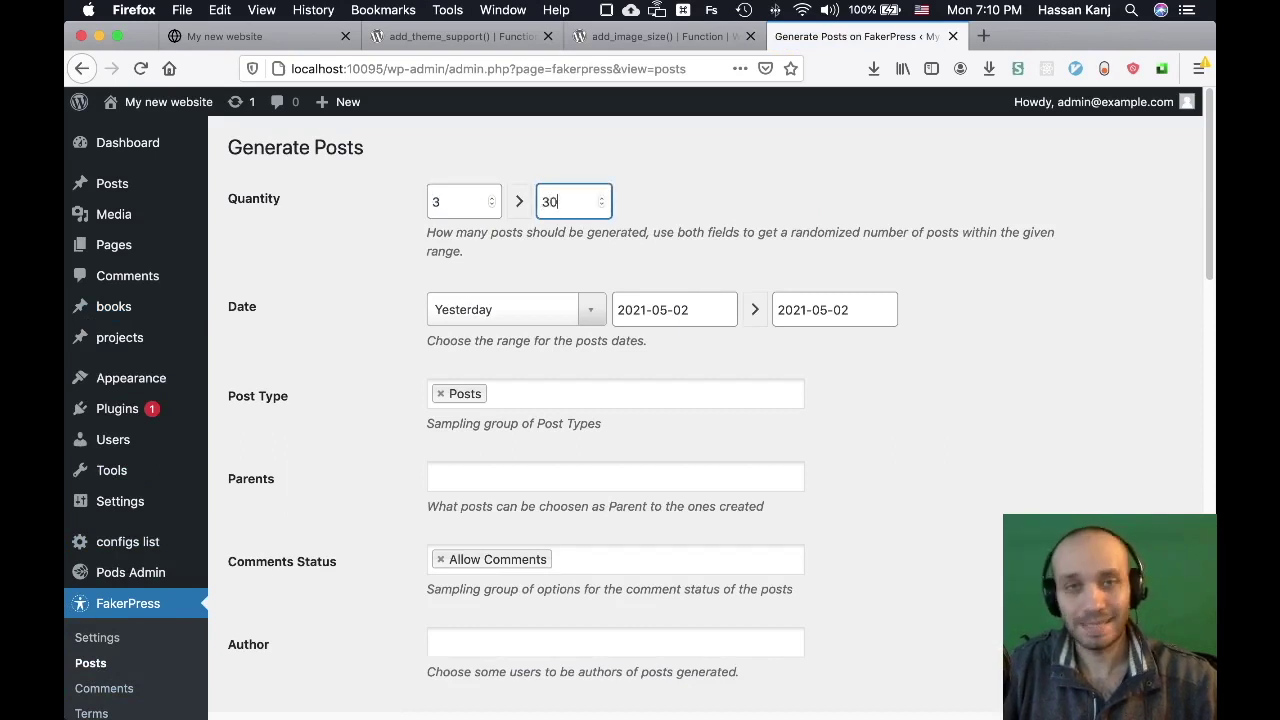
# - Replace Posts with books as the post type for the generated entries
pyautogui.scroll(-2, 370, 317)
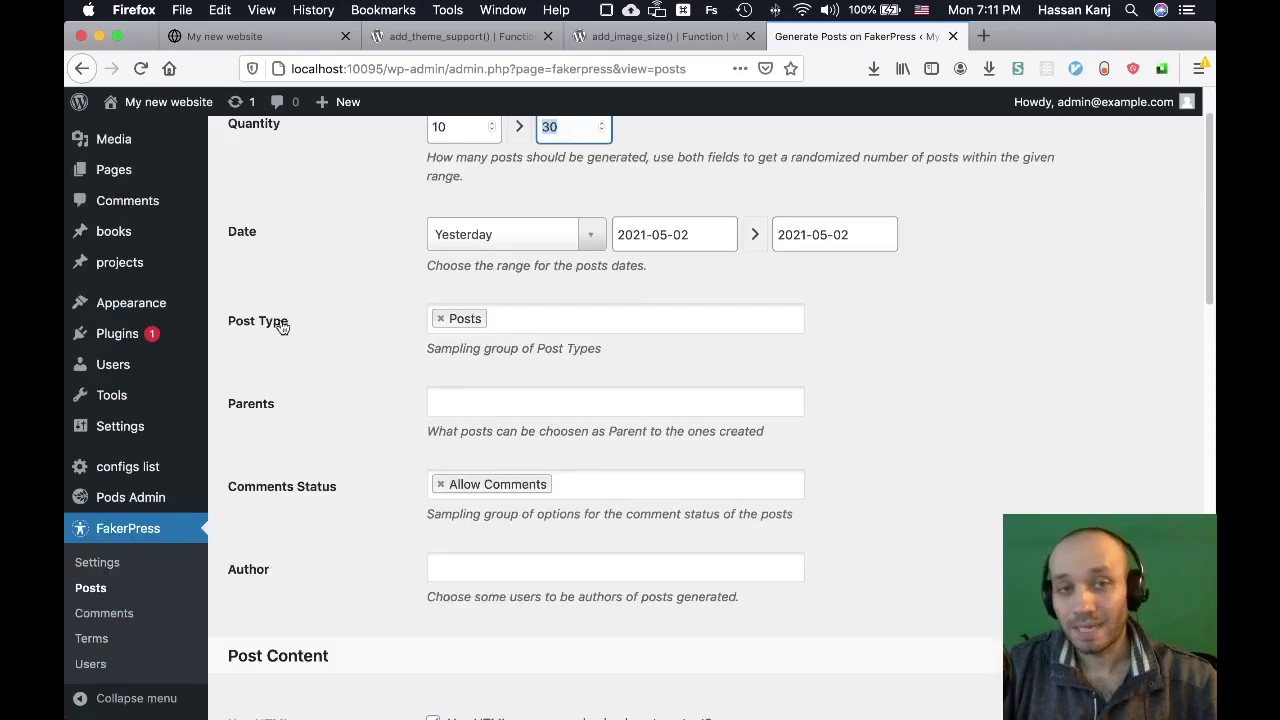
pyautogui.click(441, 320)
pyautogui.click(466, 317)
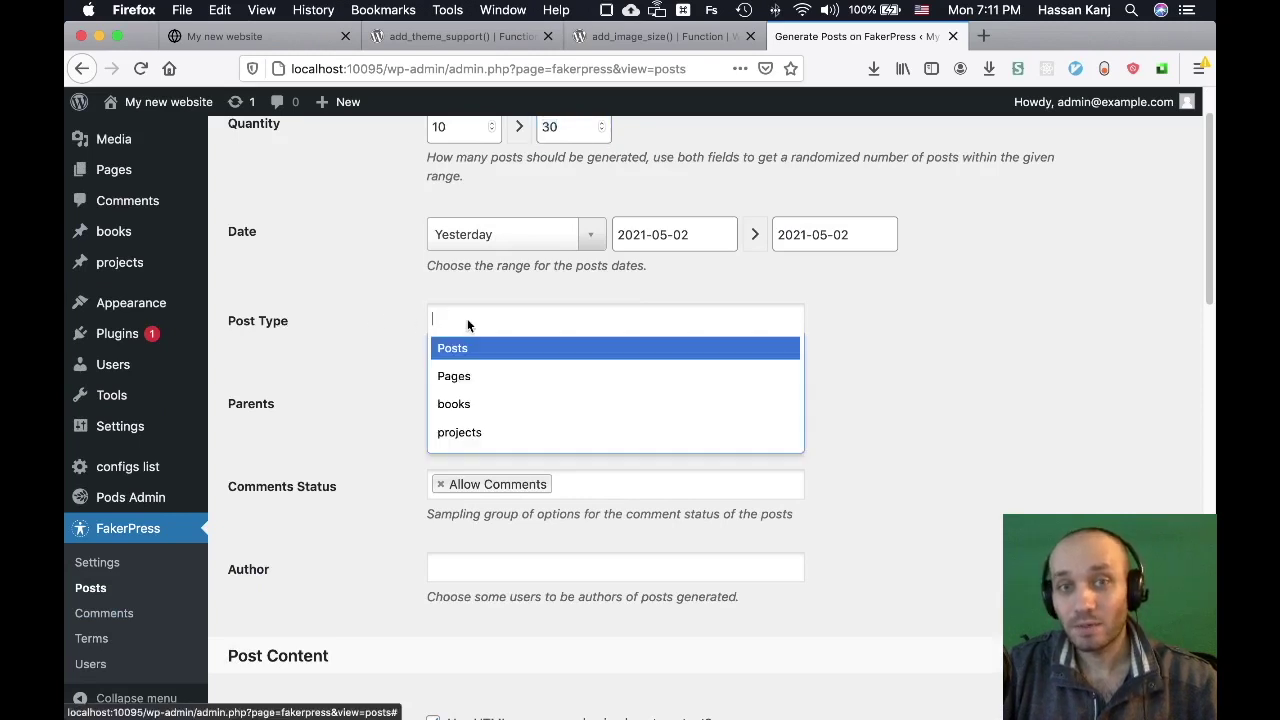
pyautogui.click(468, 405)
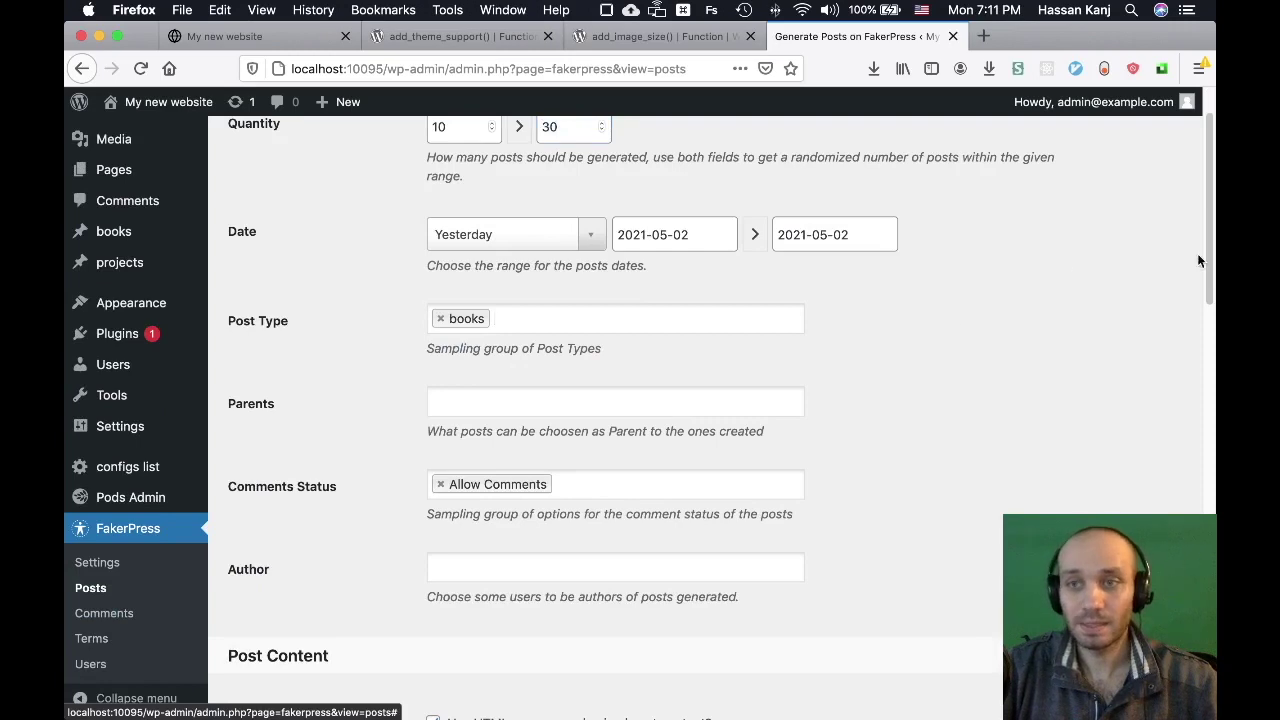
pyautogui.scroll(-15, 1211, 258)
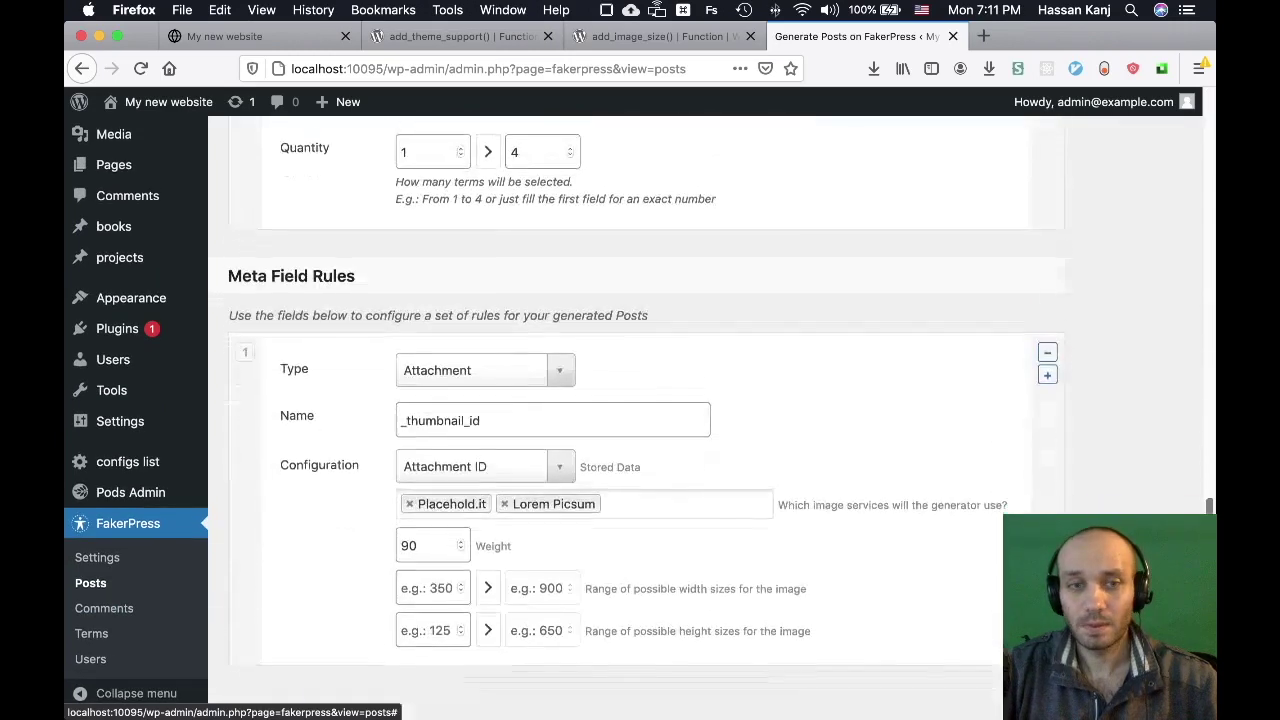
# - Generate the dummy books with FakerPress and open the book "Id consequatur incidunt ullam earum dolores" from the books list for editing
pyautogui.click(292, 628)
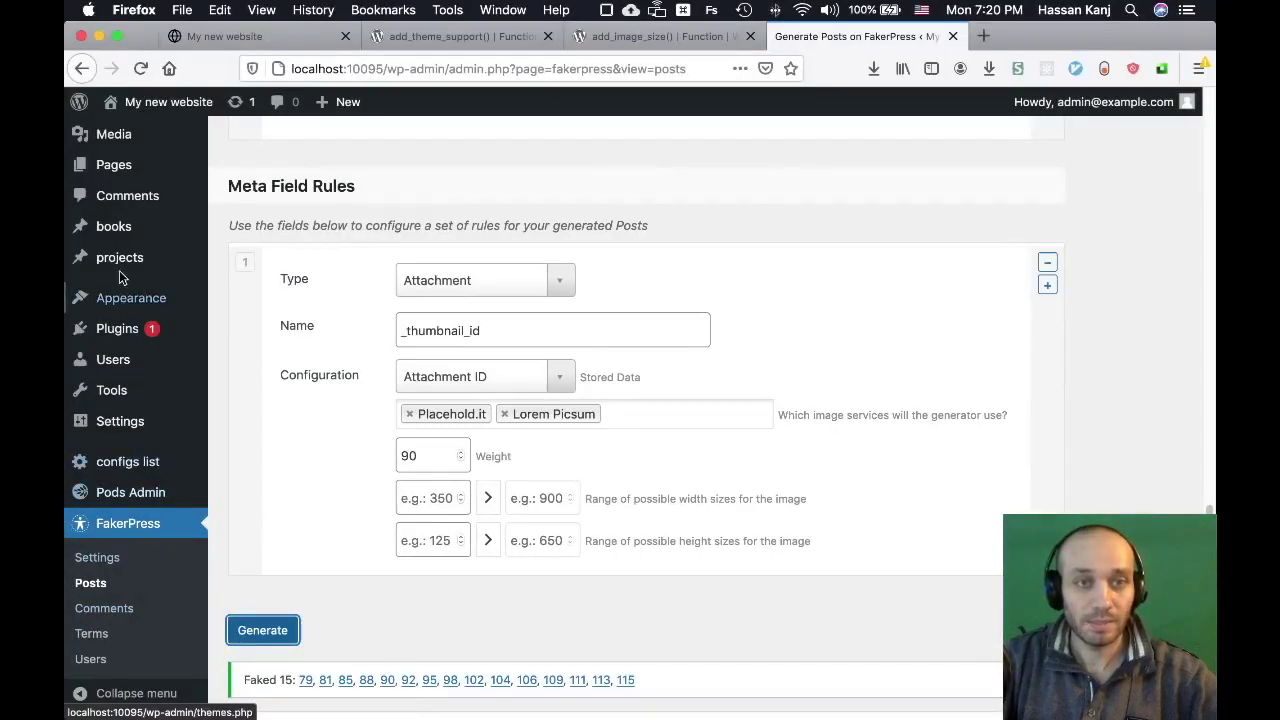
pyautogui.click(115, 228)
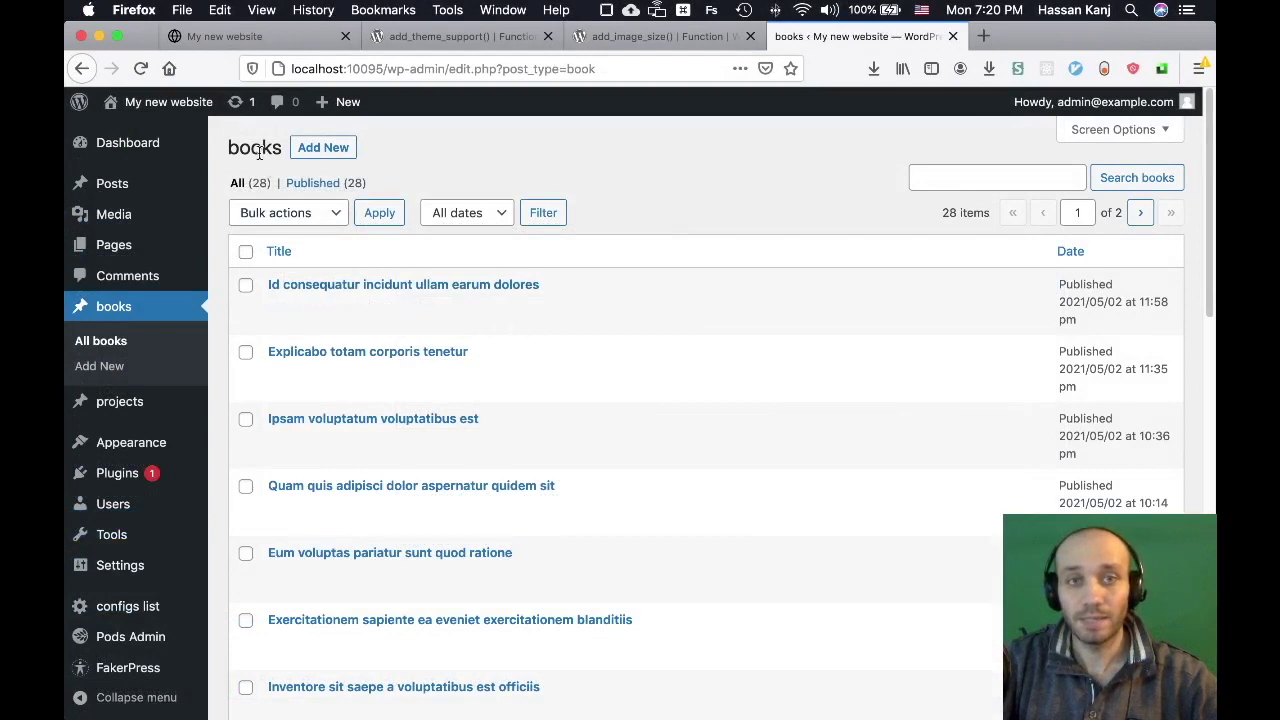
pyautogui.click(279, 309)
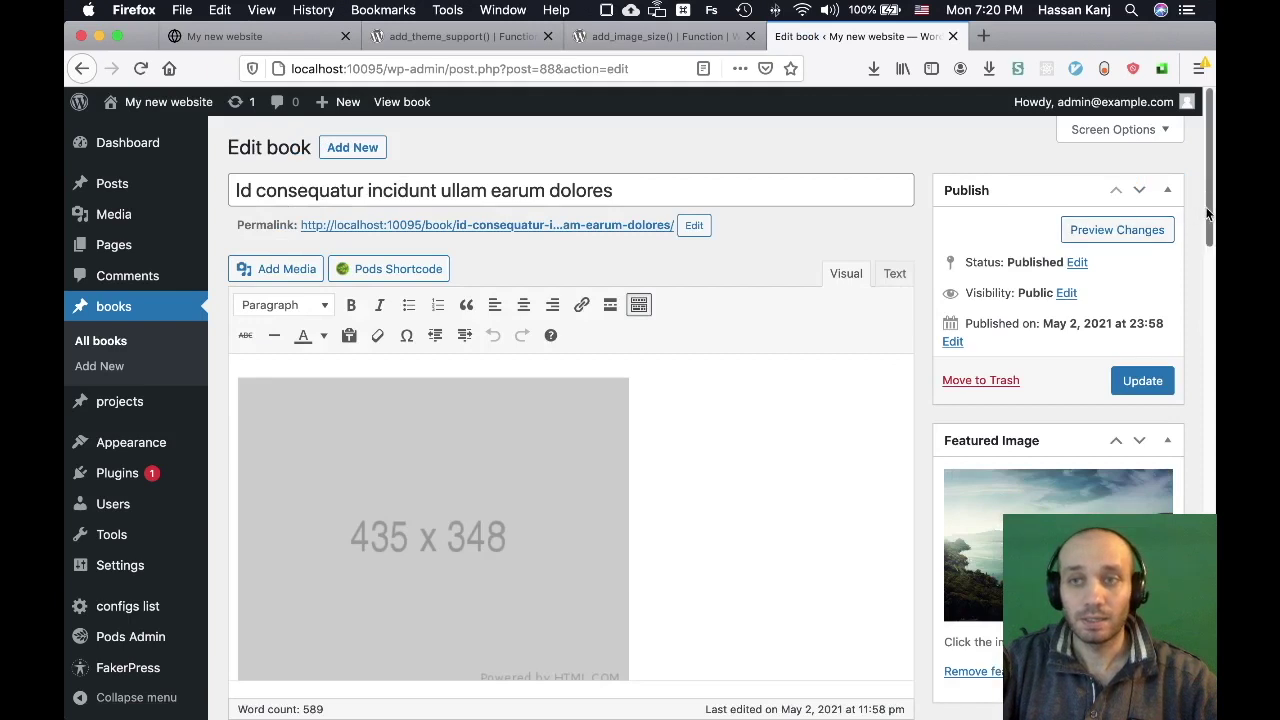
# - Examine the generated content of the book, including its placeholder image, headings, paragraphs and bulleted list
pyautogui.scroll(-3, 1207, 217)
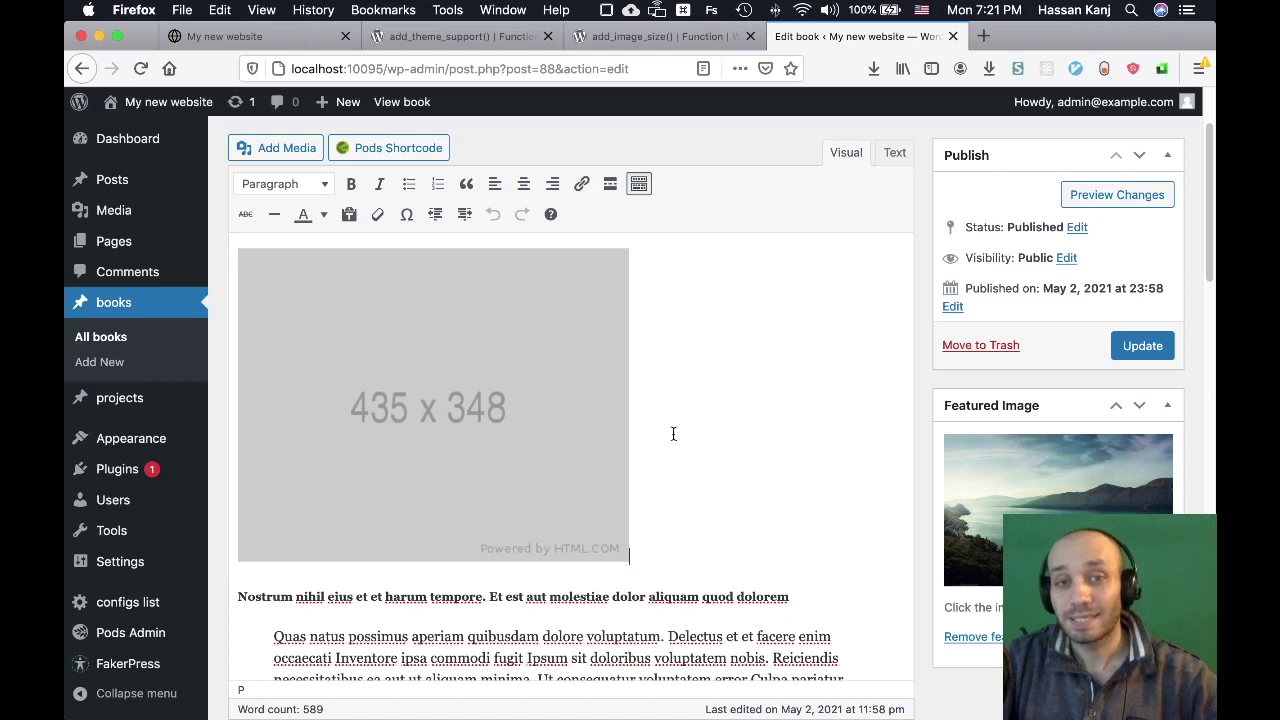
pyautogui.scroll(-5, 703, 436)
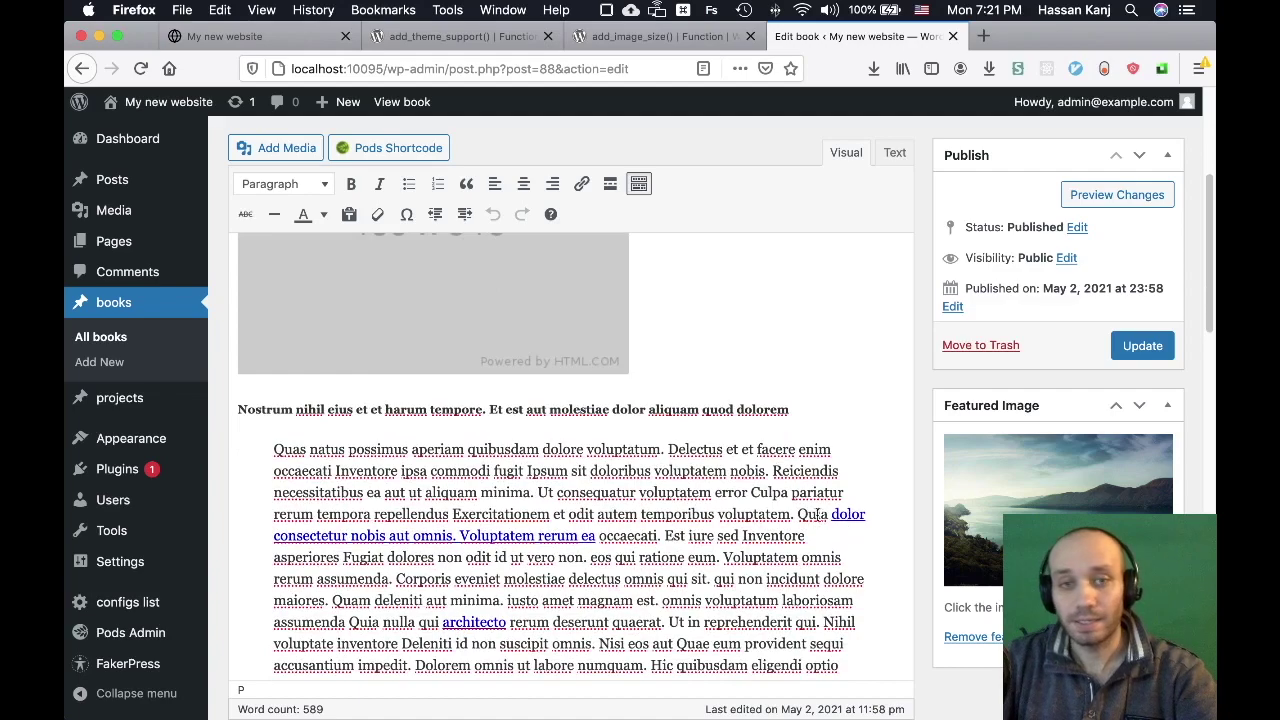
pyautogui.scroll(2, 620, 420)
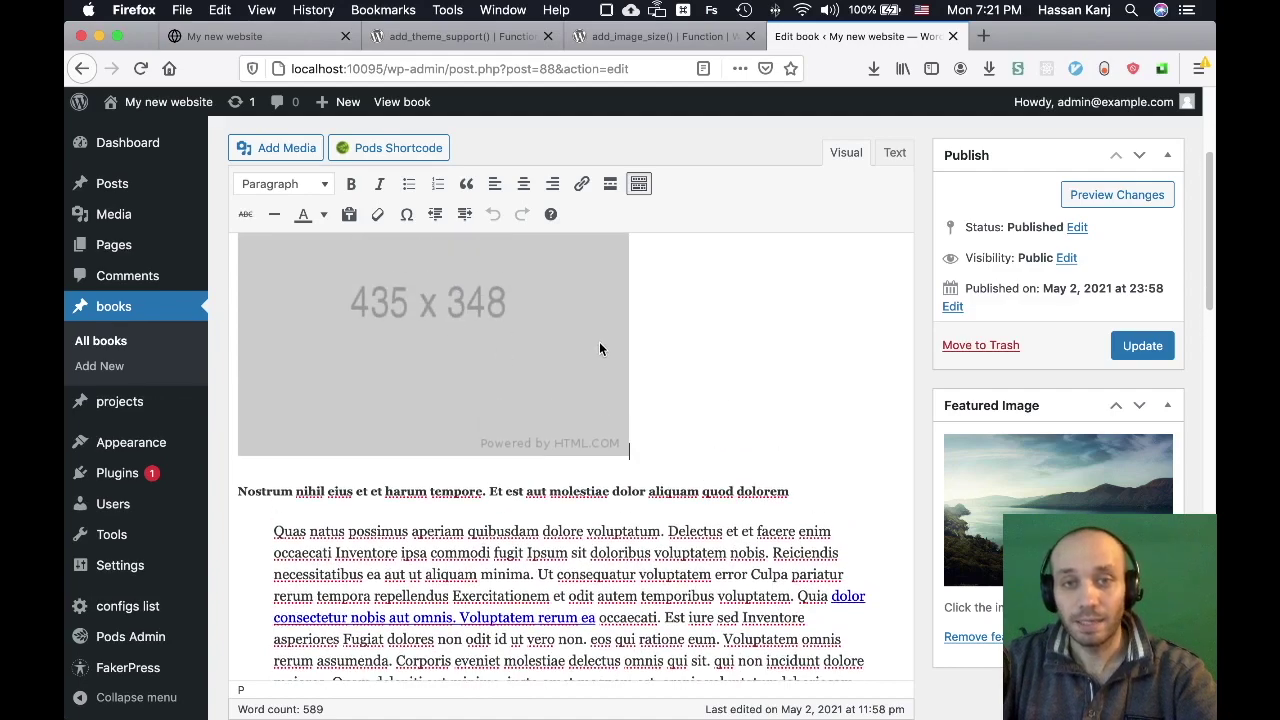
pyautogui.scroll(-10, 599, 348)
pyautogui.moveTo(274, 459); pyautogui.dragTo(500, 529)
pyautogui.click(513, 529)
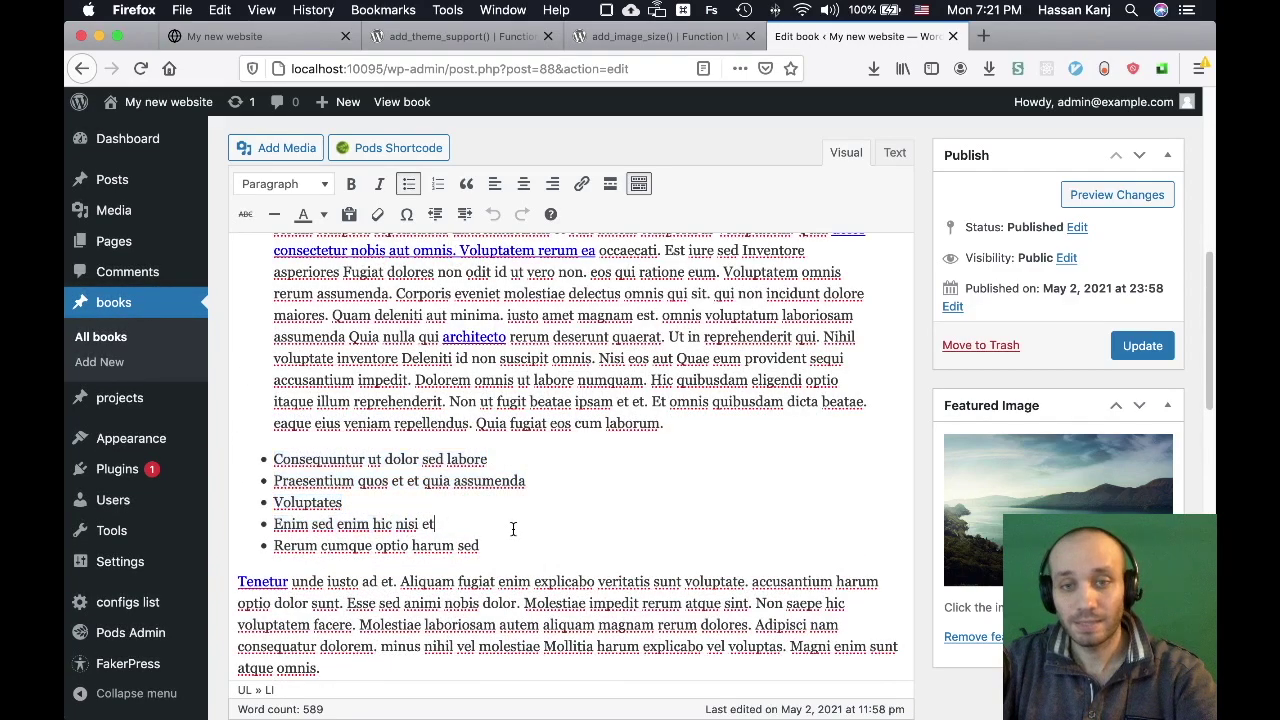
pyautogui.scroll(-5, 513, 529)
pyautogui.scroll(12, 513, 529)
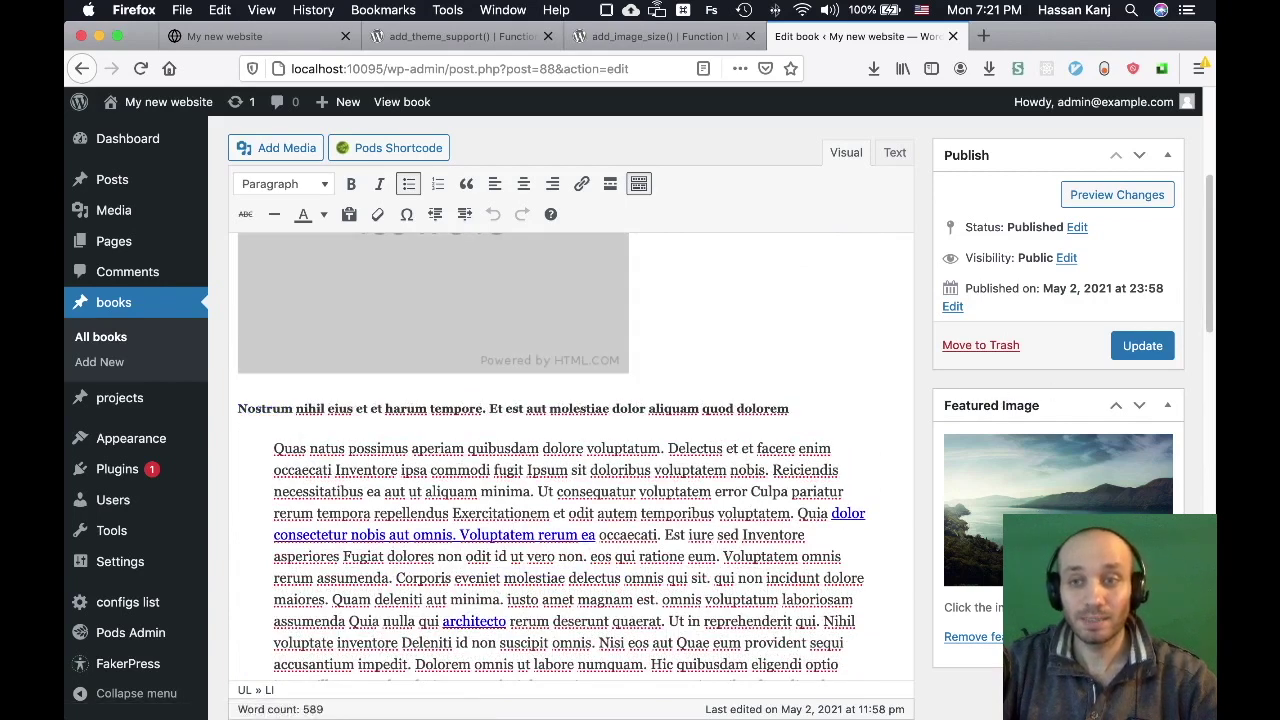
# - Check the custom isbn field under More Fields at the end of the book's edit page
pyautogui.moveTo(131, 566)
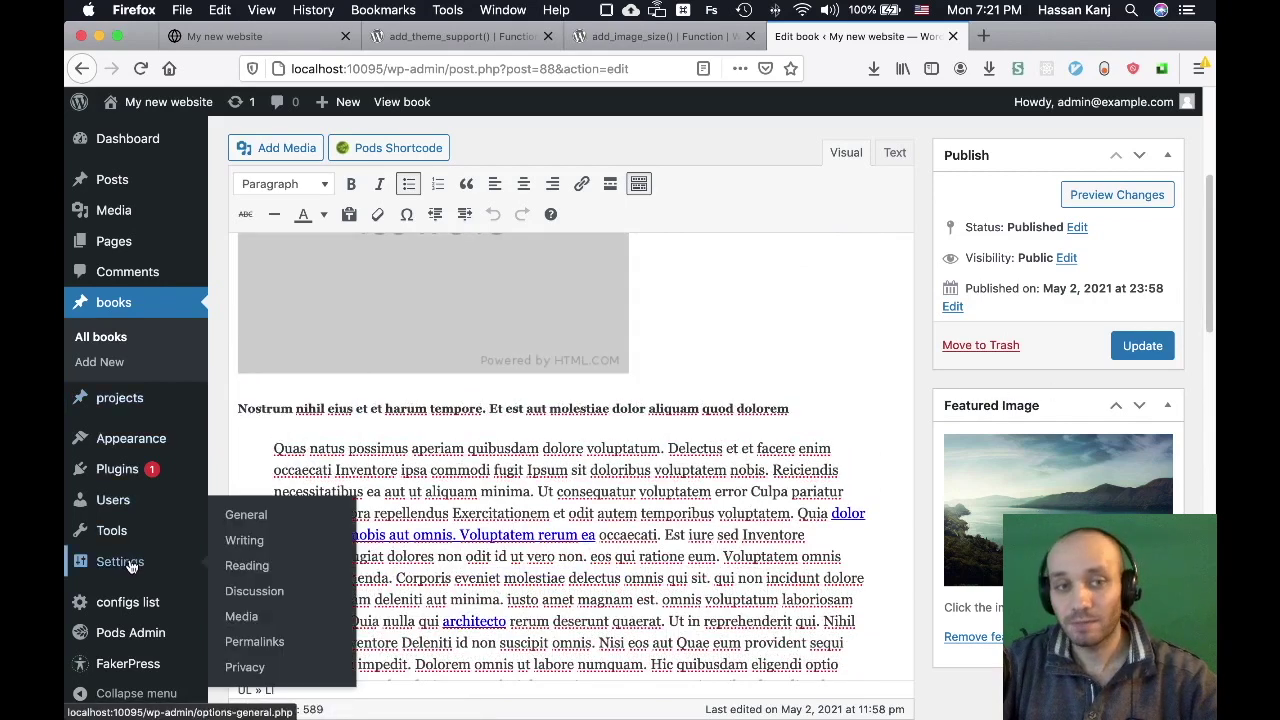
pyautogui.moveTo(131, 632)
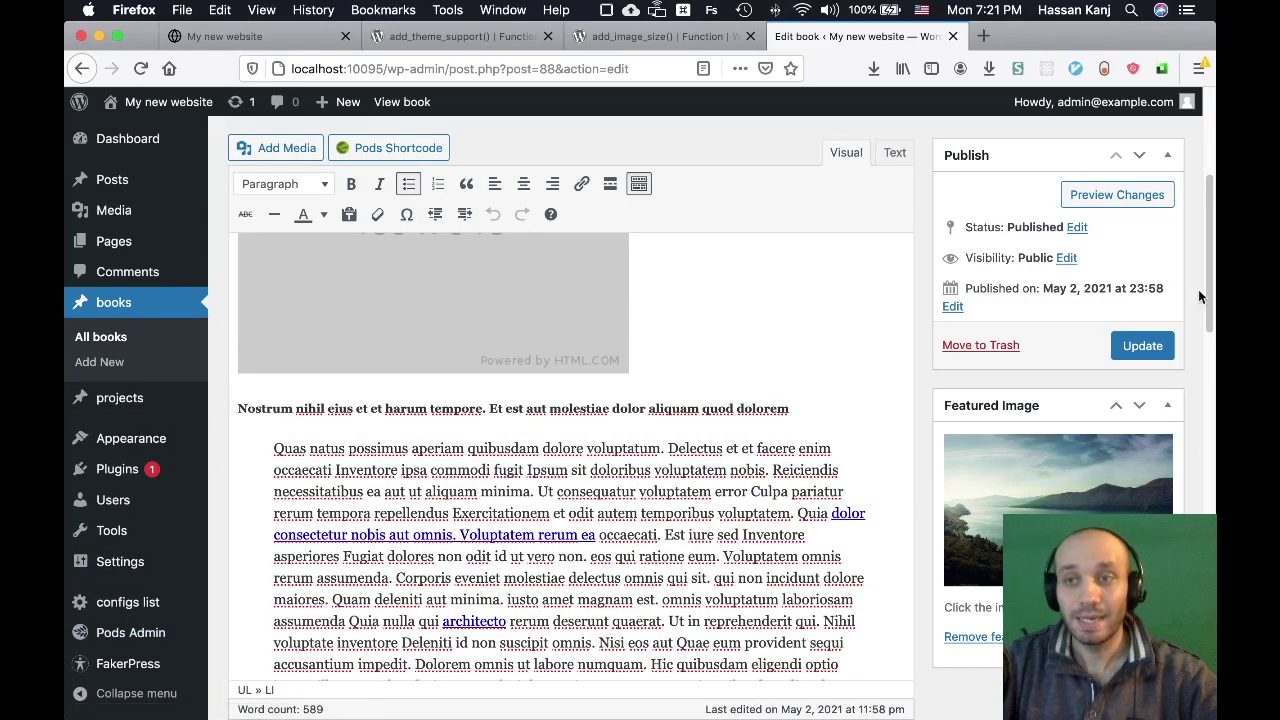
pyautogui.scroll(-10, 1207, 297)
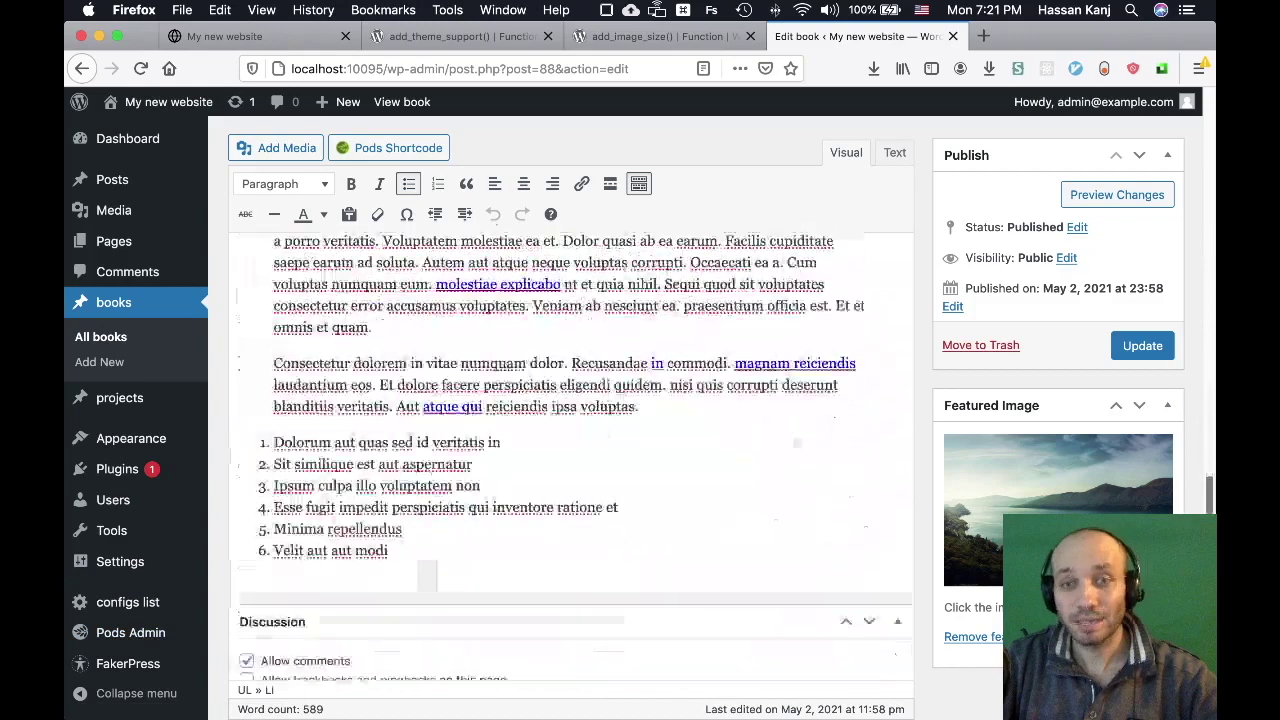
pyautogui.scroll(-2, 571, 418)
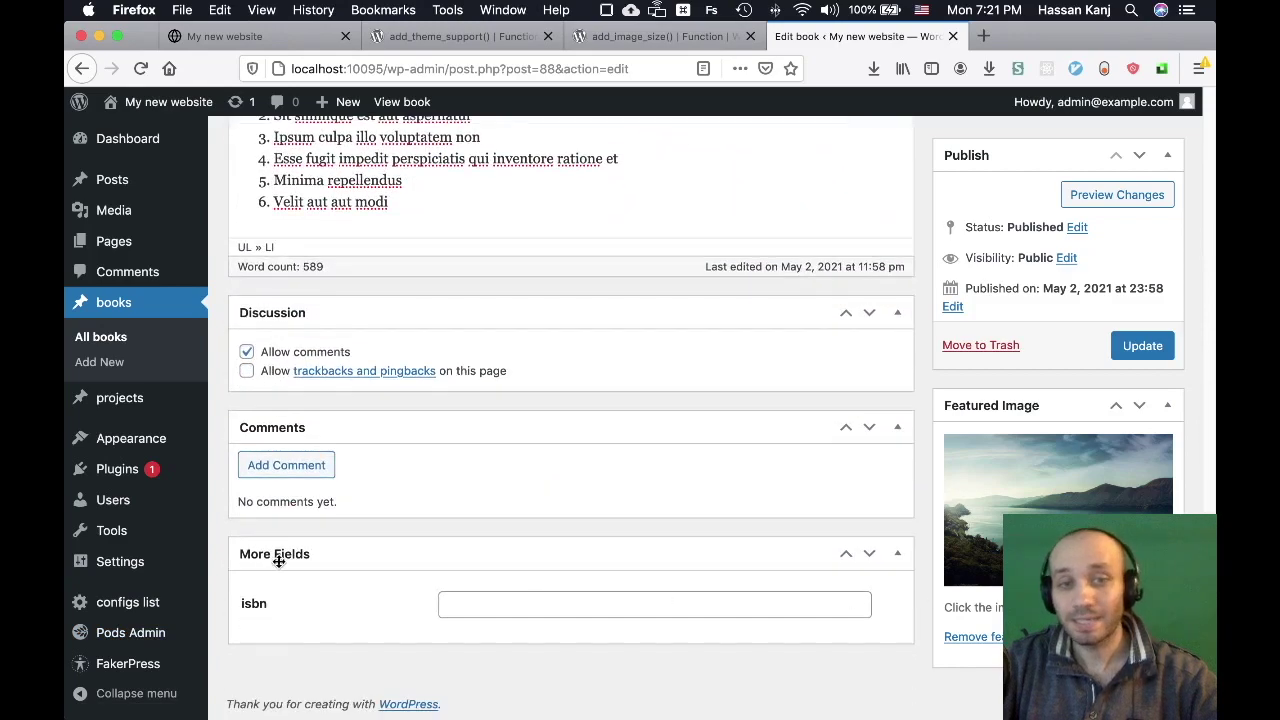
pyautogui.click(514, 602)
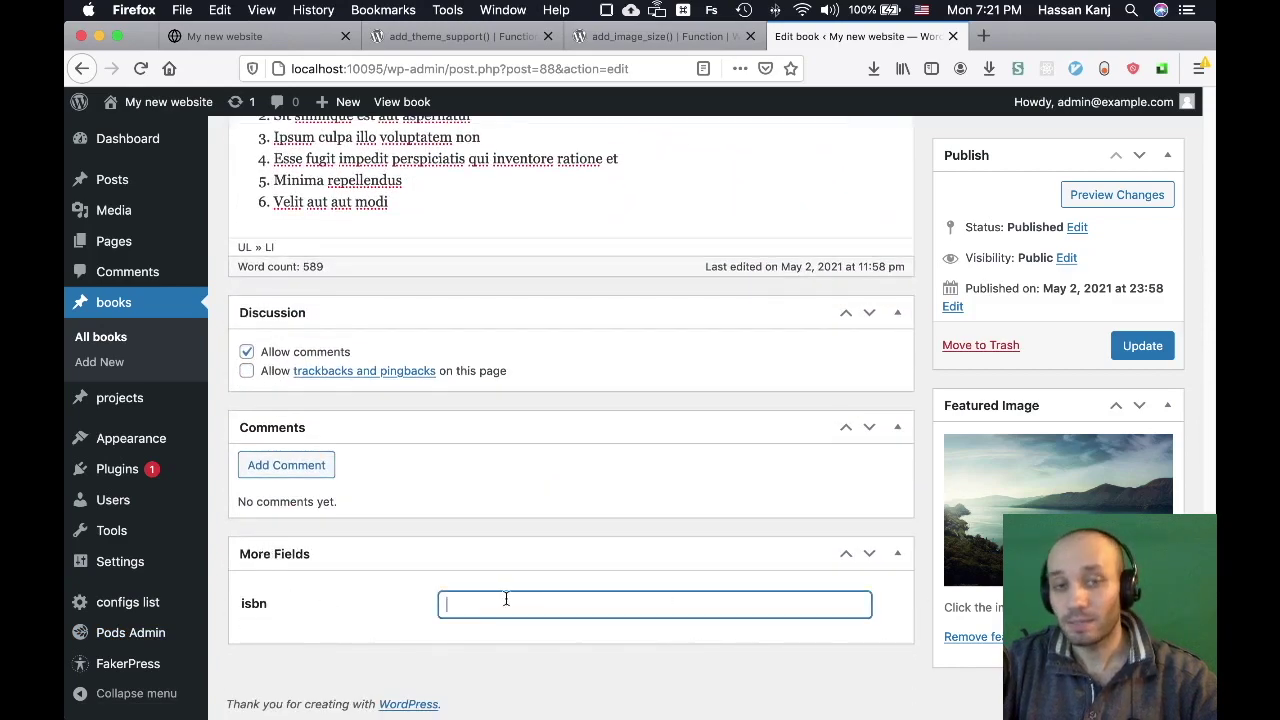
pyautogui.click(509, 532)
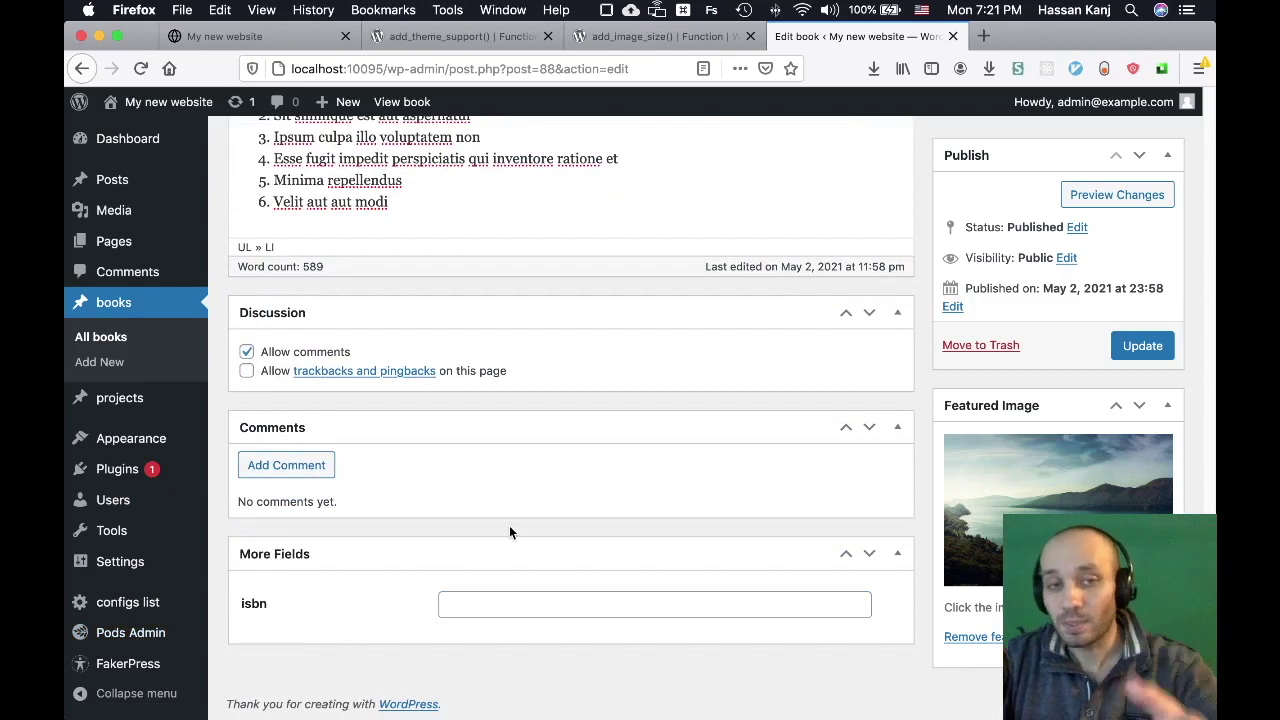